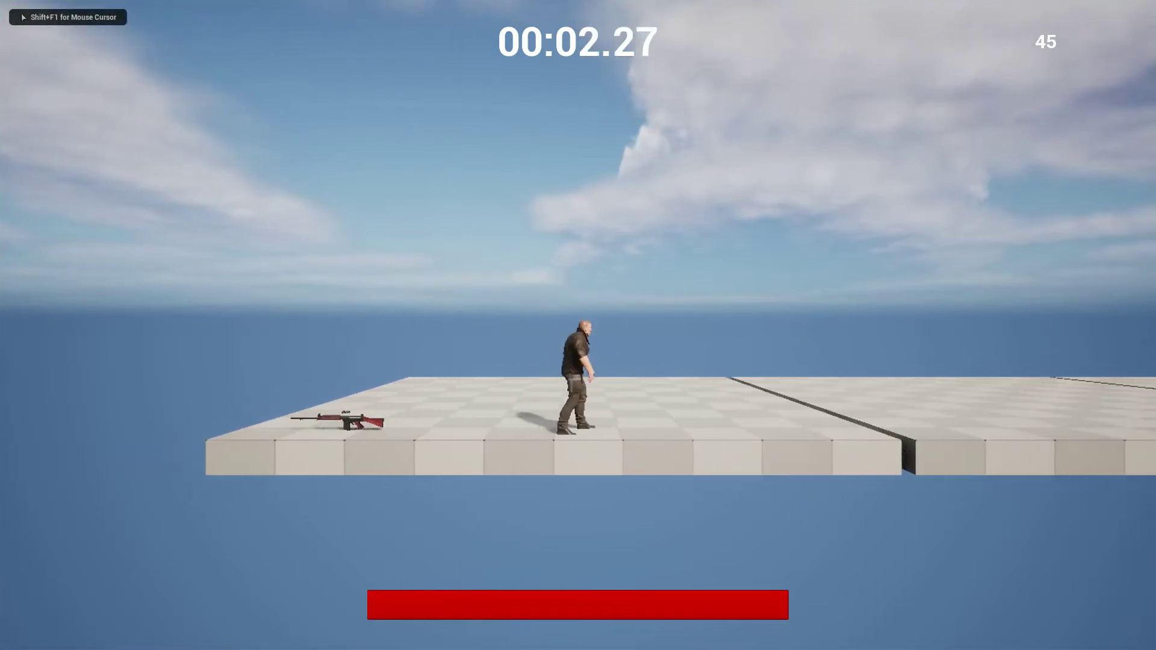
Move and jump, then pause with P and free the mouse using Shift+F1.
{"action": "key", "text": "w"}
{"action": "key", "text": "space"}
{"action": "key", "text": "p"}
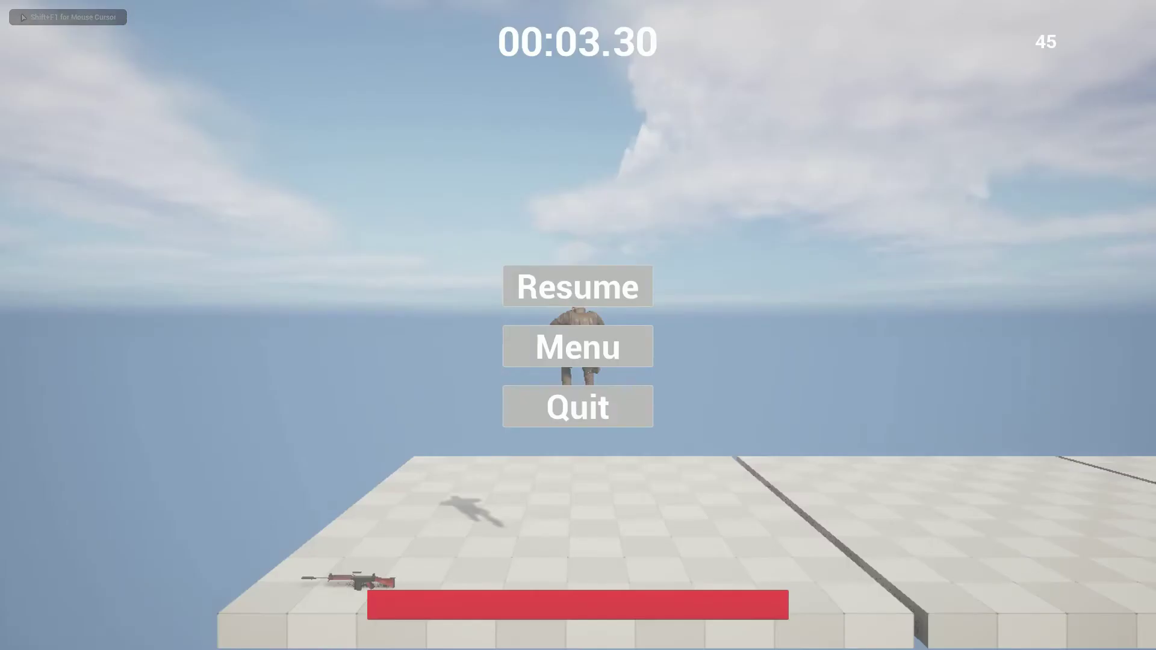
{"action": "key", "text": "shift+F1"}
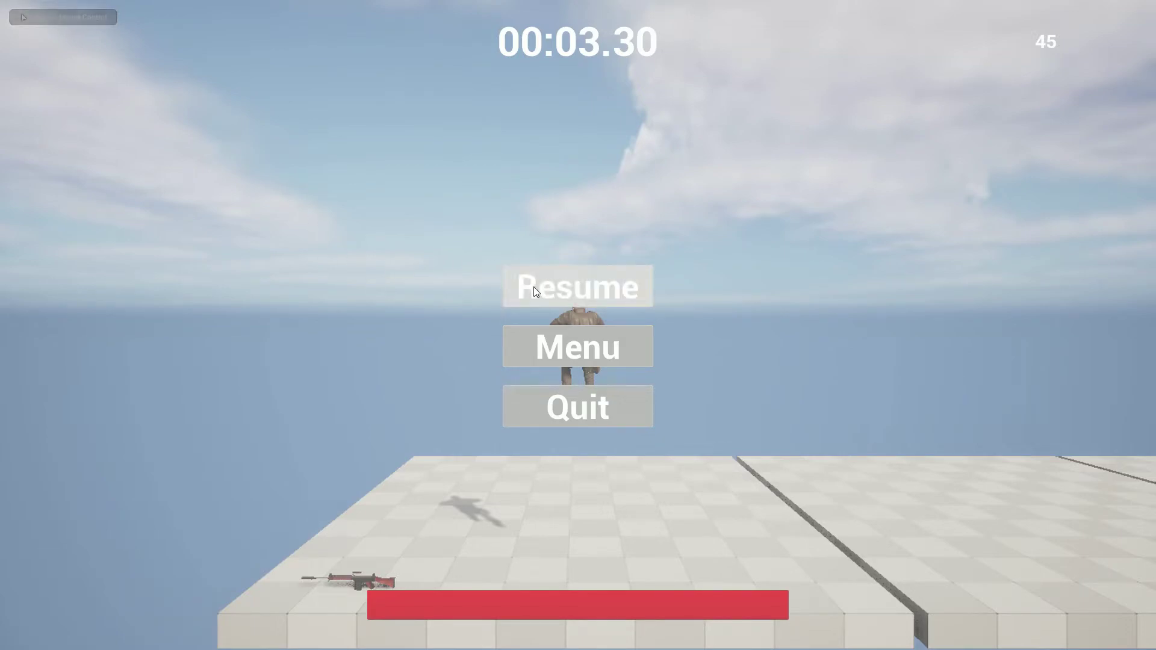
Resume play, jump, then bring the pause menu back with Escape.
{"action": "left_click", "coordinate": [533, 286]}
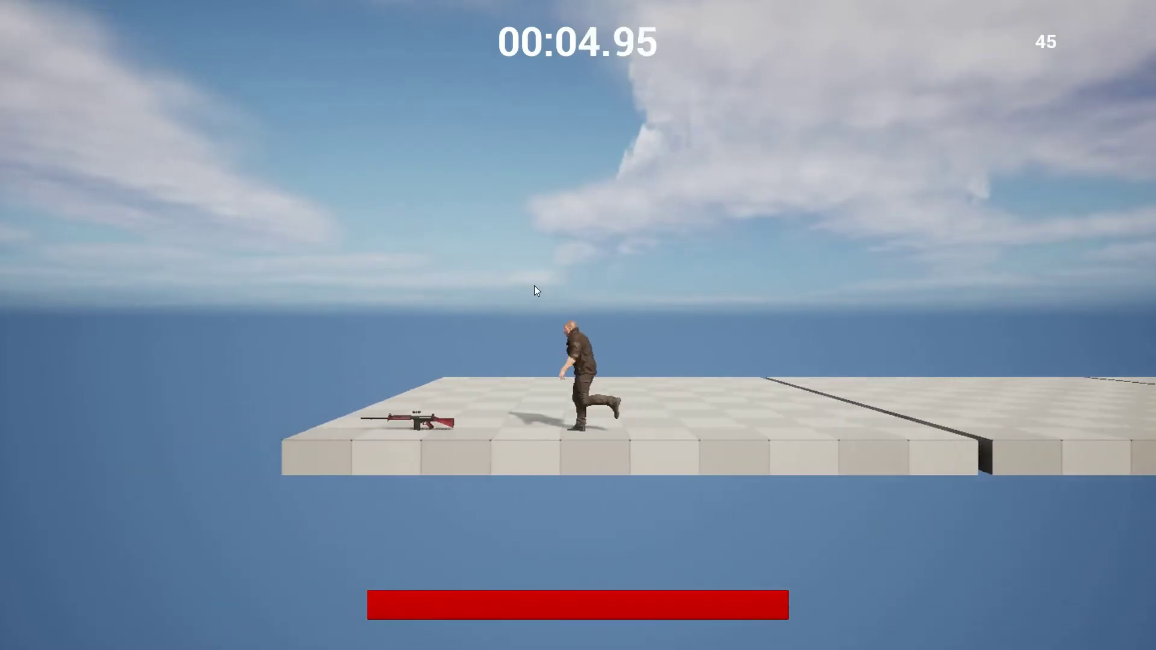
{"action": "key", "text": "space"}
{"action": "key", "text": "Escape"}
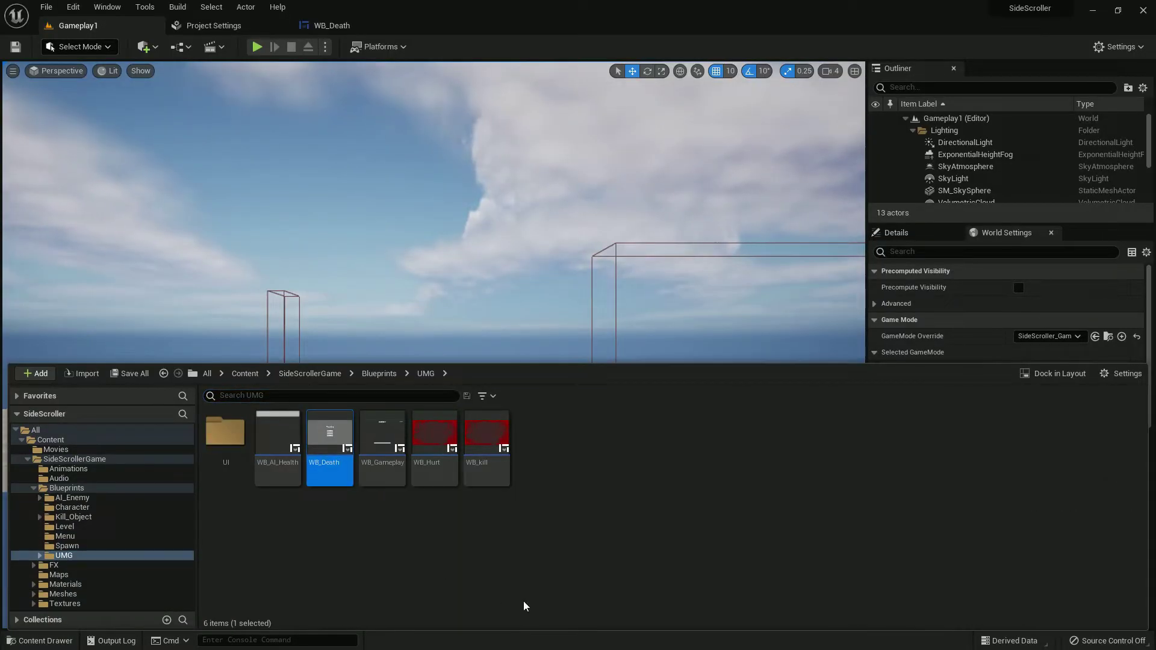
Duplicate WB_Death with Ctrl+D and name the copy WB_Pause.
{"action": "key", "text": "ctrl+d"}
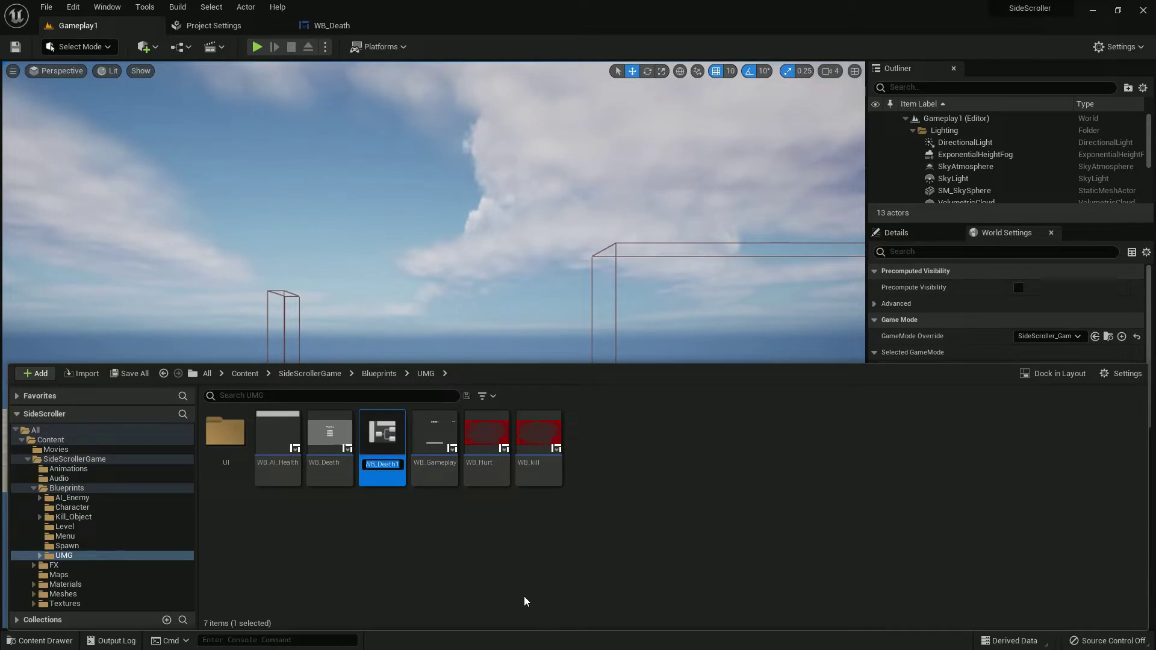
{"action": "key", "text": "Right"}
{"action": "key", "text": "BackSpace"}
{"action": "key", "text": "BackSpace"}
{"action": "key", "text": "BackSpace"}
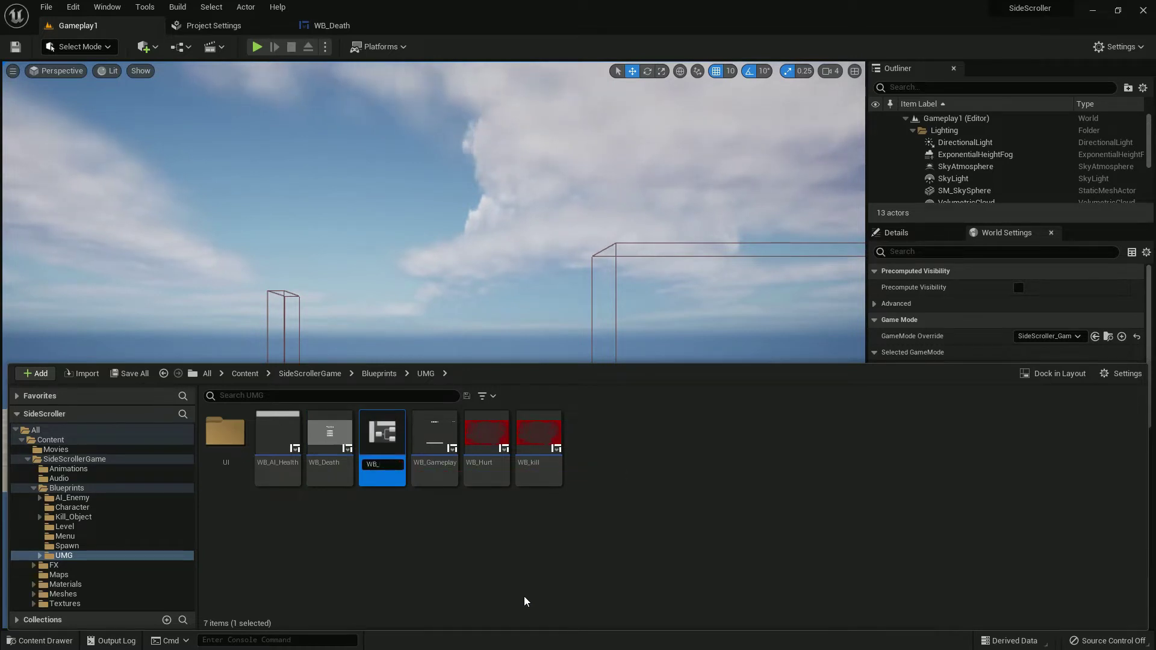
{"action": "type", "text": "Pause"}
{"action": "key", "text": "Return"}
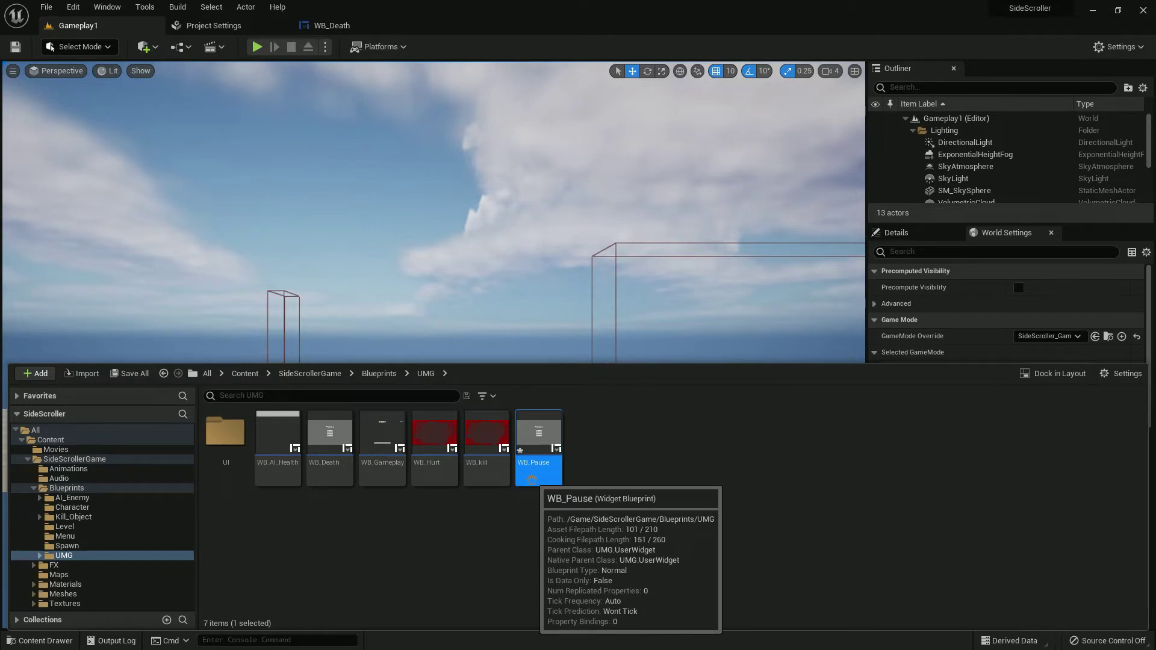
Open WB_Pause and change the Restart button label to Resume.
{"action": "double_click", "coordinate": [547, 451]}
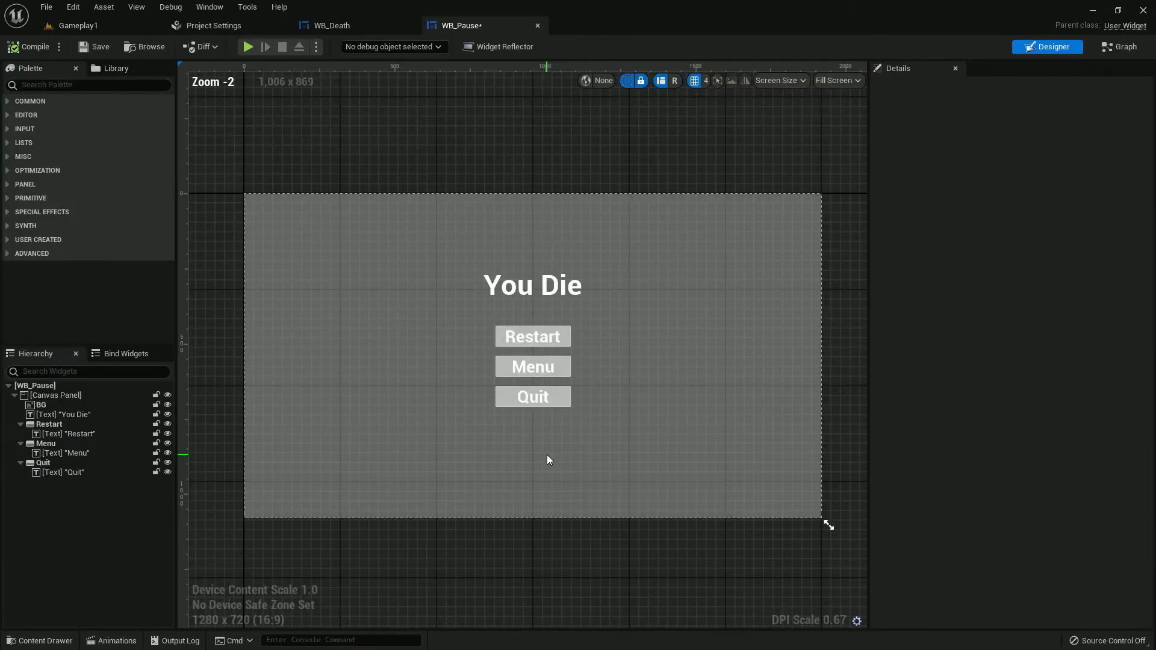
{"action": "left_click", "coordinate": [528, 337]}
{"action": "type", "text": "Resume"}
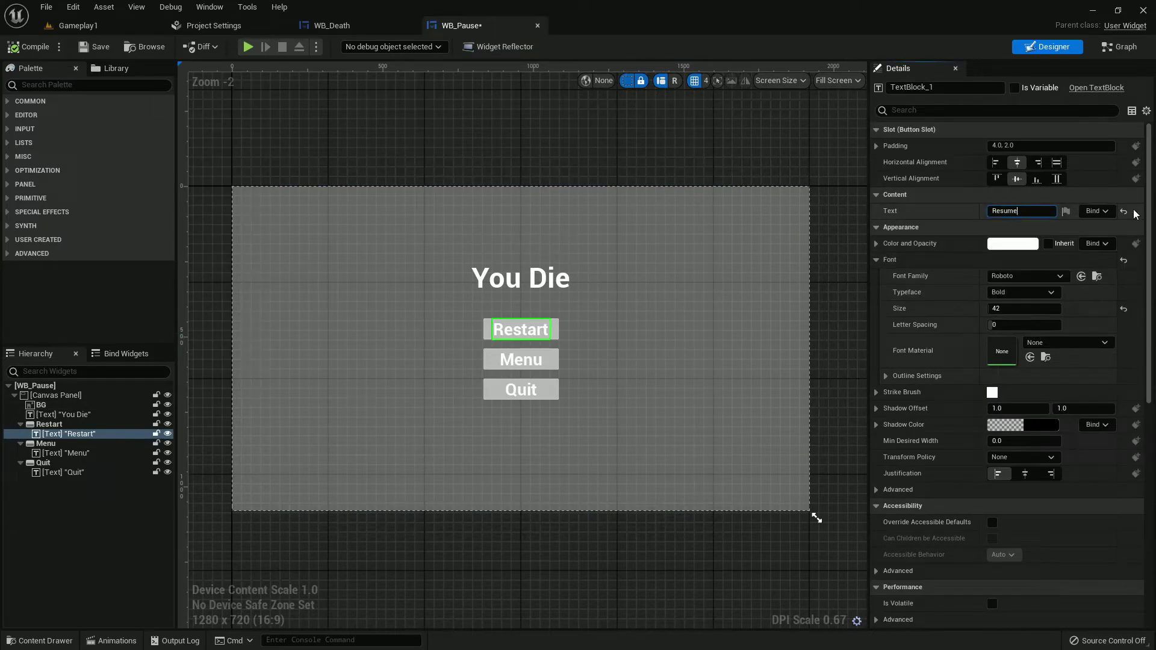
{"action": "key", "text": "Return"}
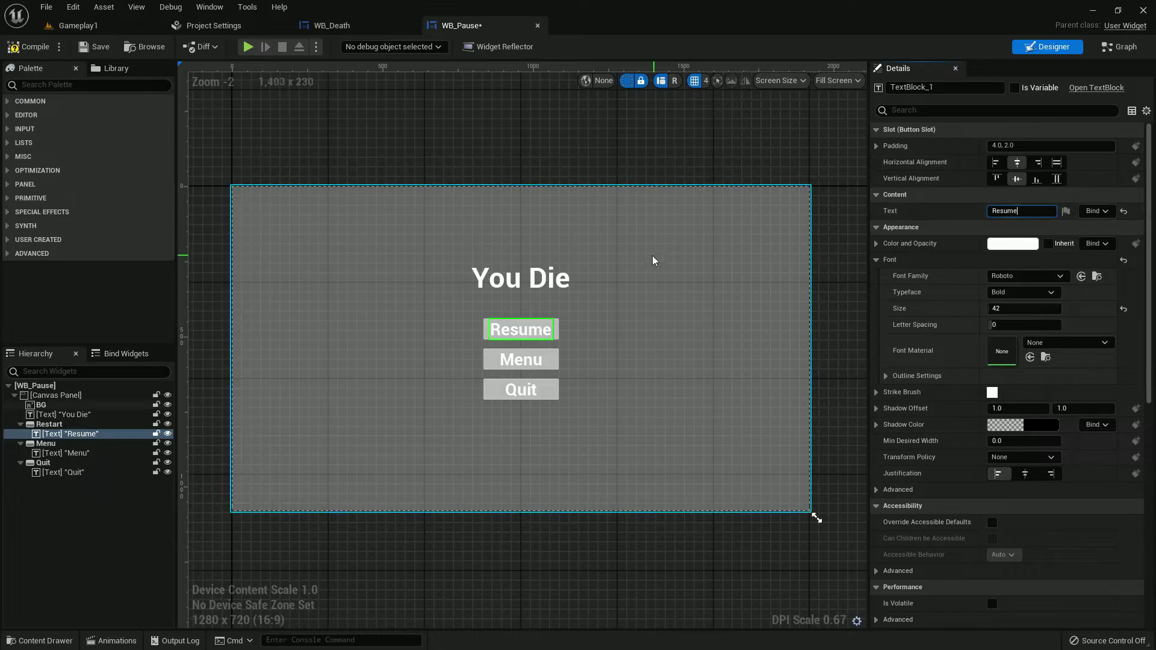
Delete the You Die heading and rename the first button Resume in Hierarchy.
{"action": "left_click", "coordinate": [567, 277]}
{"action": "key", "text": "Delete"}
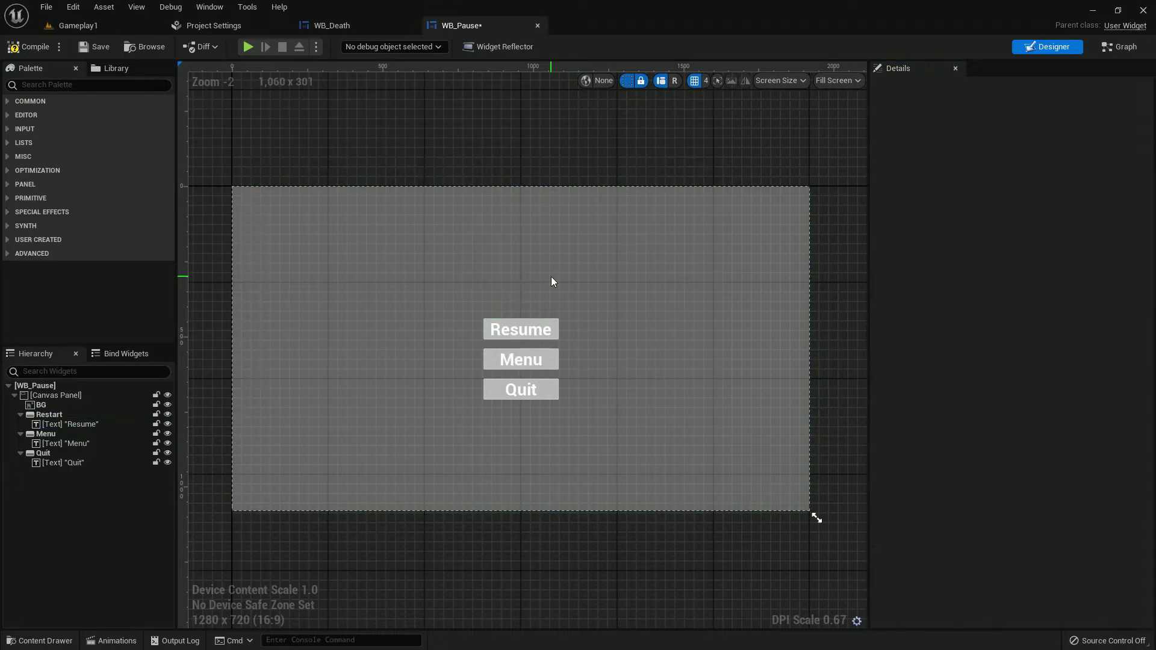
{"action": "left_click", "coordinate": [505, 329]}
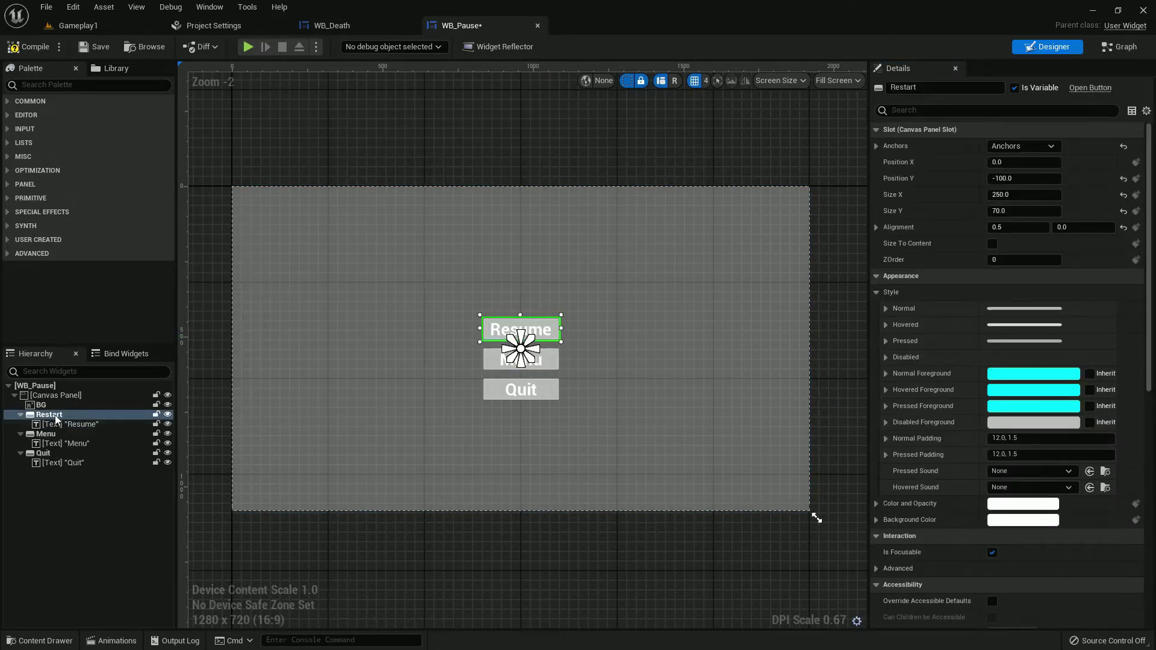
{"action": "double_click", "coordinate": [56, 418]}
{"action": "type", "text": "Resume"}
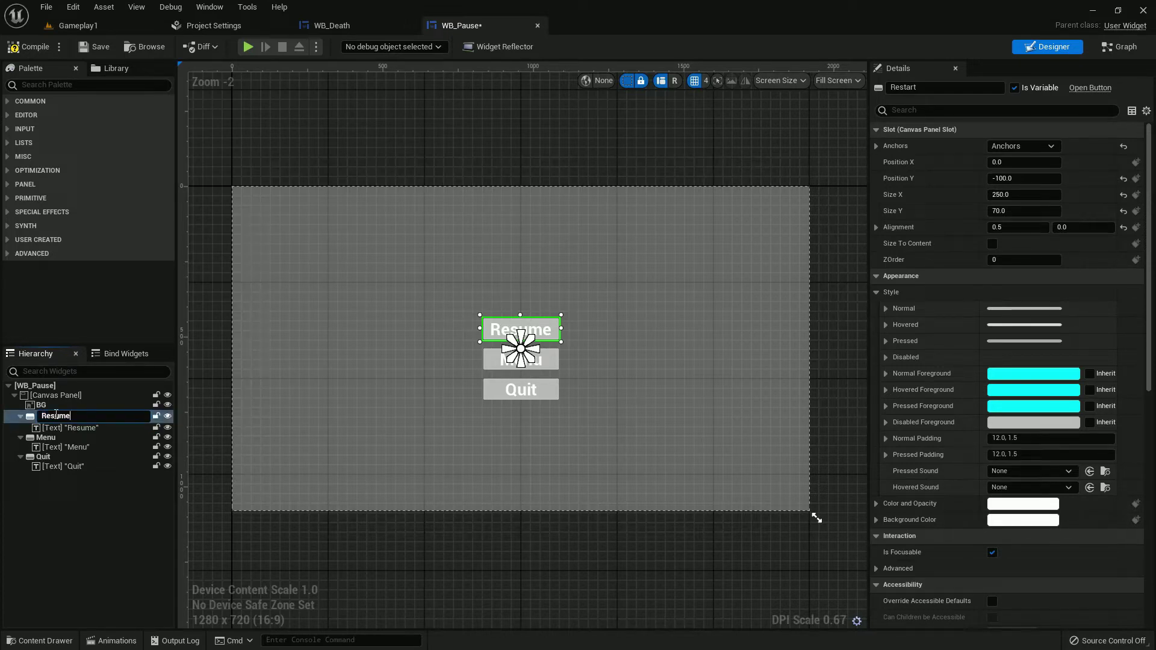
{"action": "key", "text": "Return"}
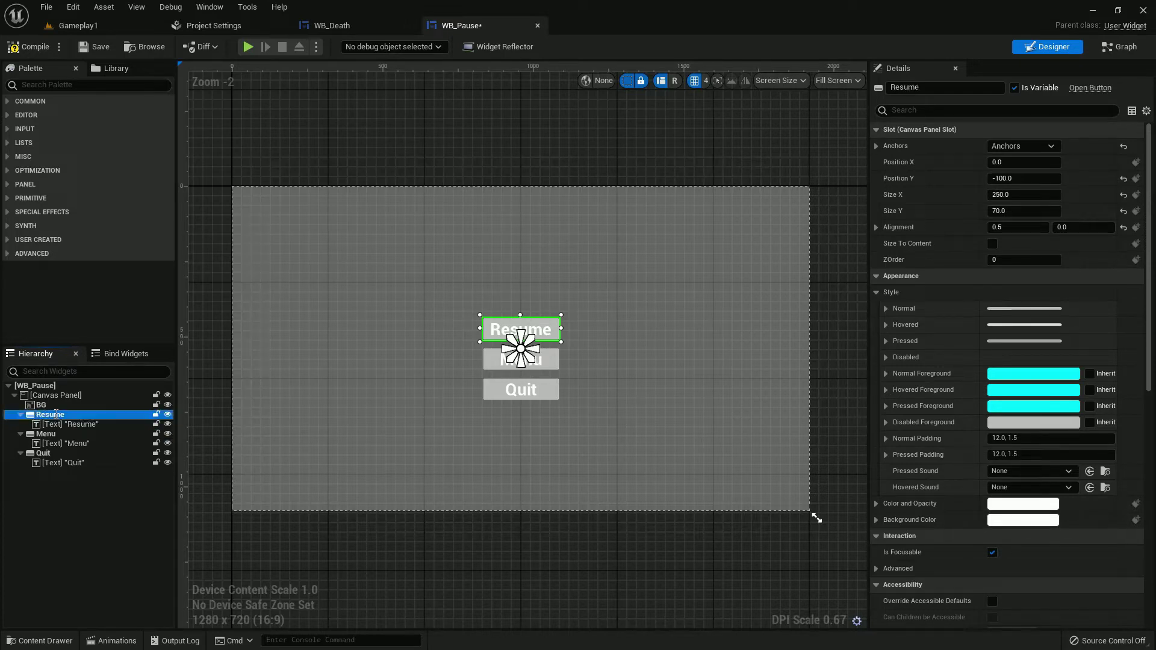
{"action": "left_click", "coordinate": [1122, 46]}
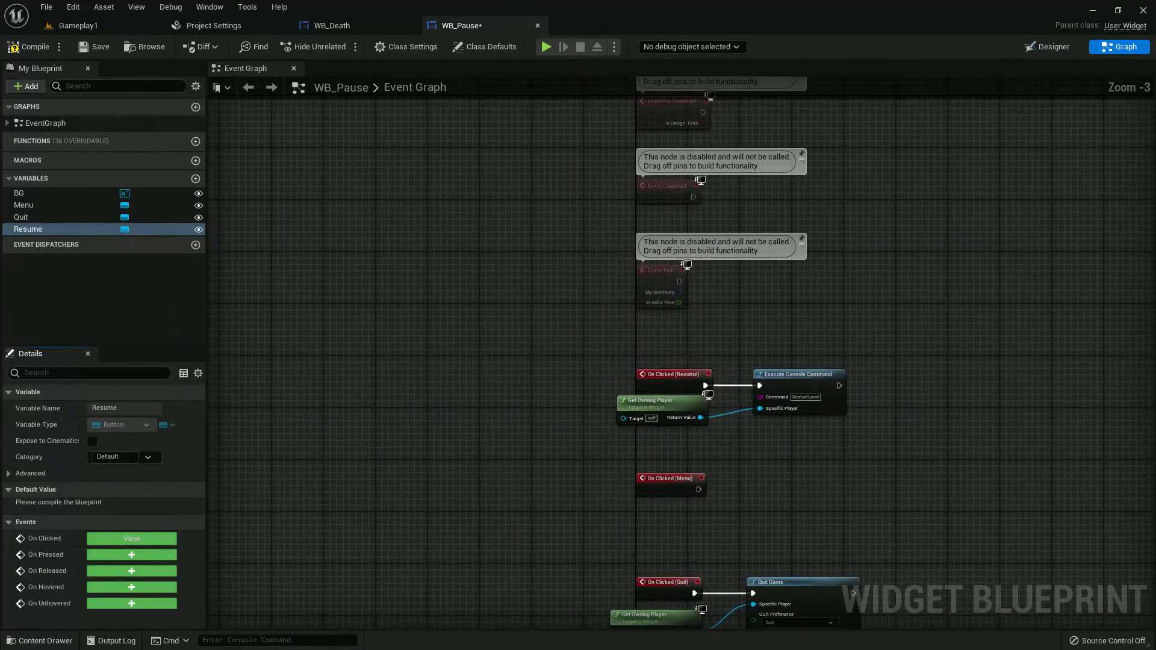
{"action": "scroll", "coordinate": [834, 238], "scroll_direction": "up", "scroll_amount": 3}
Delete Resume's restart-level nodes and add Open Level (by Name) after the Menu click.
{"action": "left_click_drag", "start_coordinate": [781, 389], "coordinate": [585, 333]}
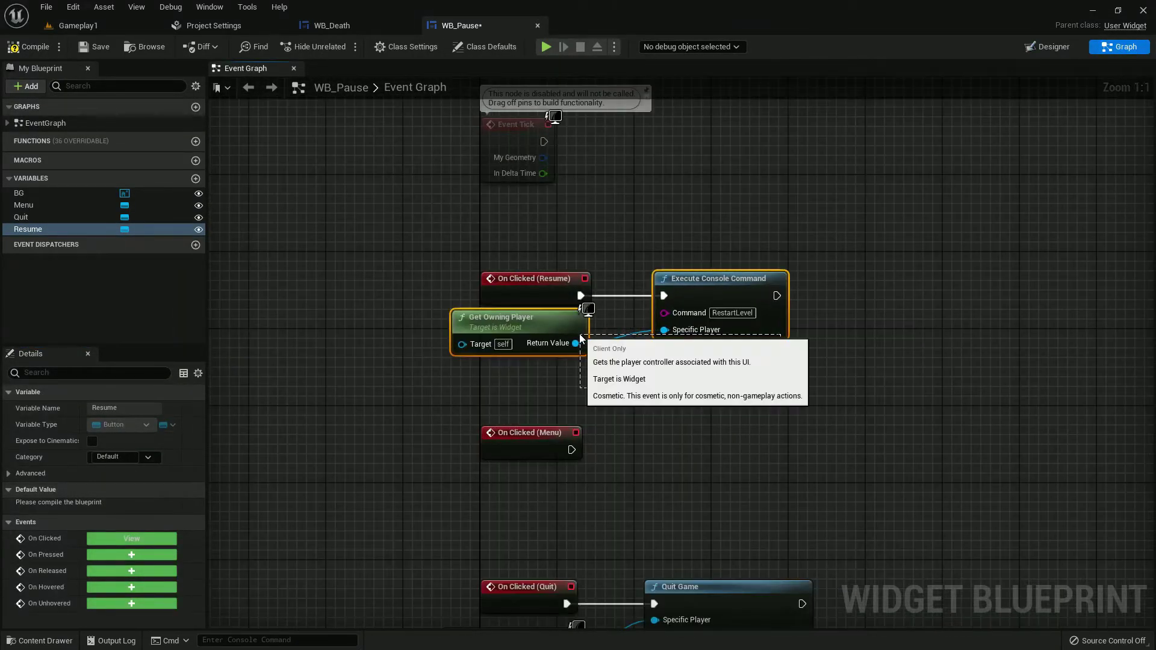
{"action": "key", "text": "Delete"}
{"action": "right_click_drag", "start_coordinate": [712, 389], "coordinate": [644, 337]}
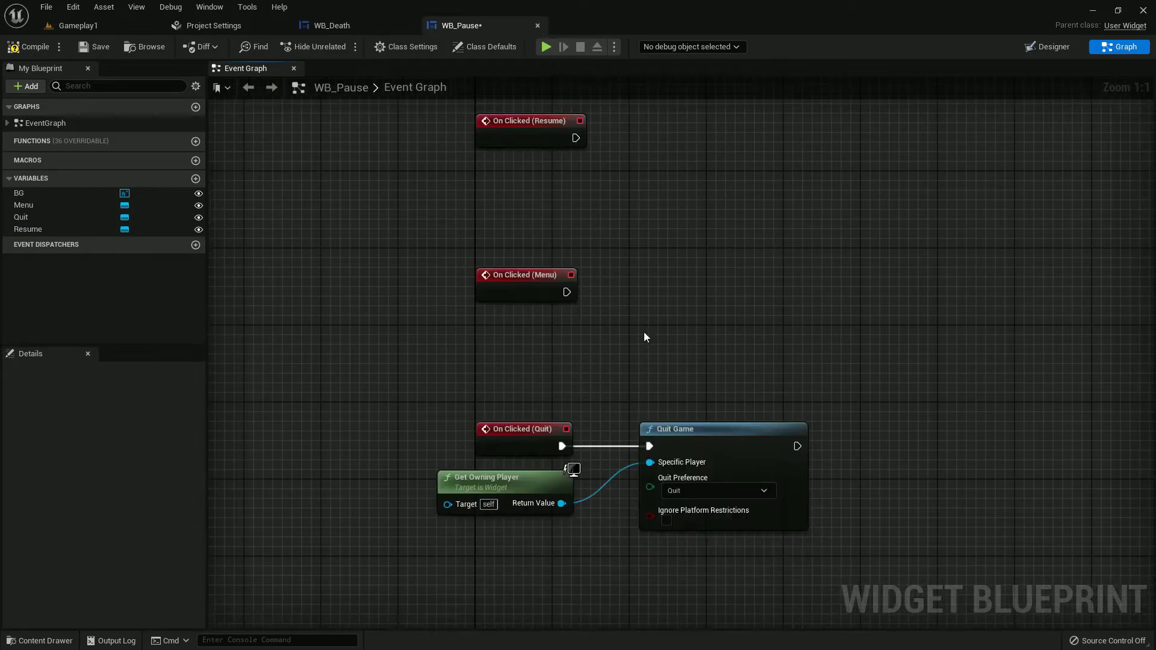
{"action": "left_click_drag", "start_coordinate": [562, 289], "coordinate": [634, 296]}
{"action": "type", "text": "open"}
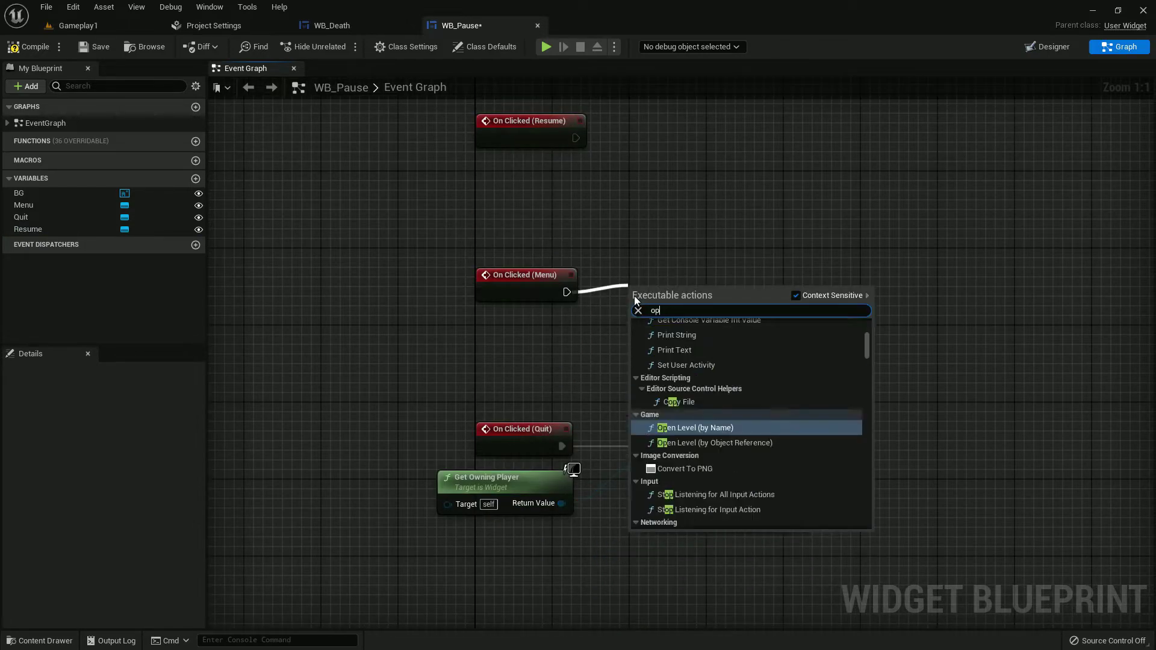
{"action": "key", "text": "Return"}
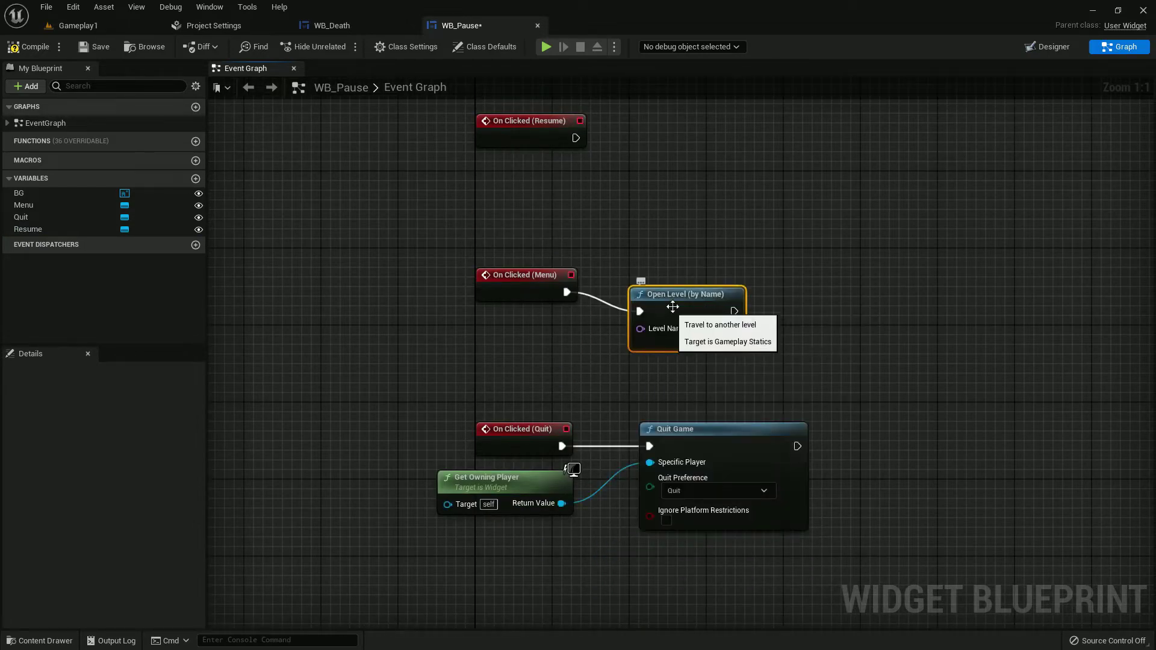
{"action": "left_click", "coordinate": [824, 319]}
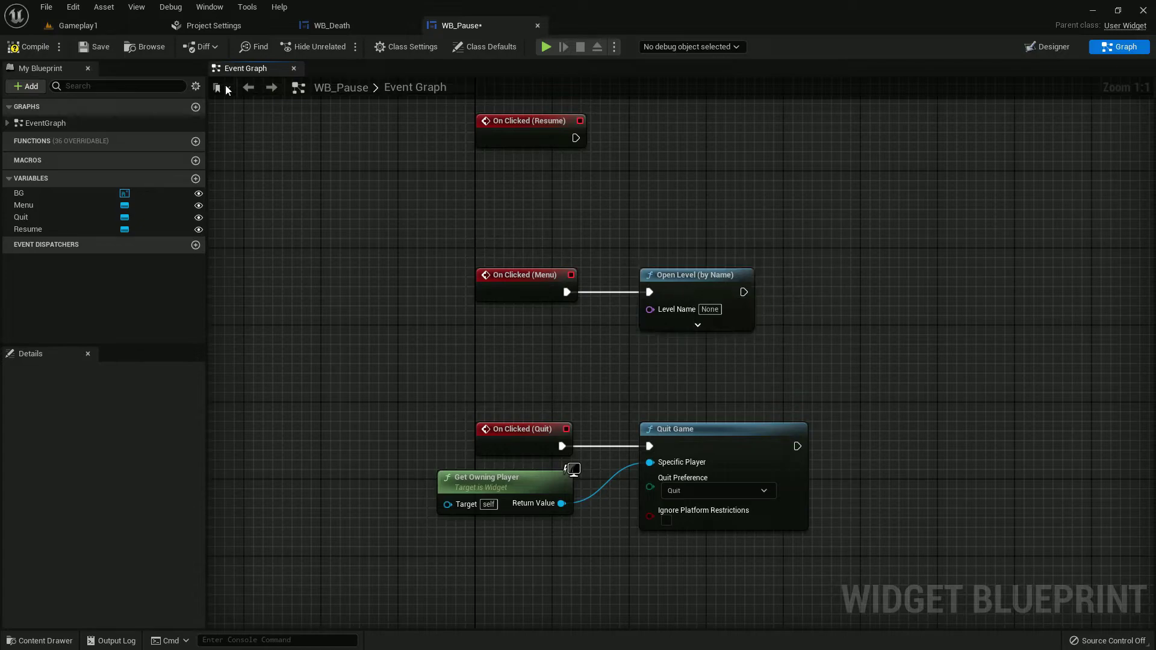
{"action": "left_click", "coordinate": [77, 25]}
{"action": "left_click", "coordinate": [38, 640]}
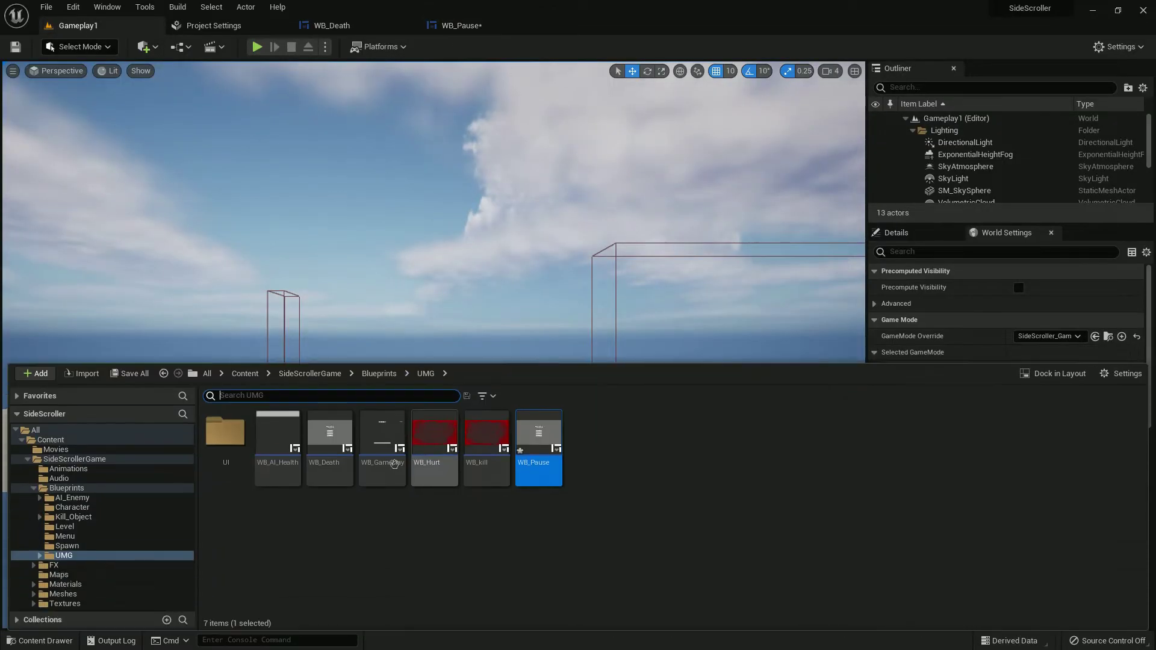
{"action": "left_click", "coordinate": [67, 537]}
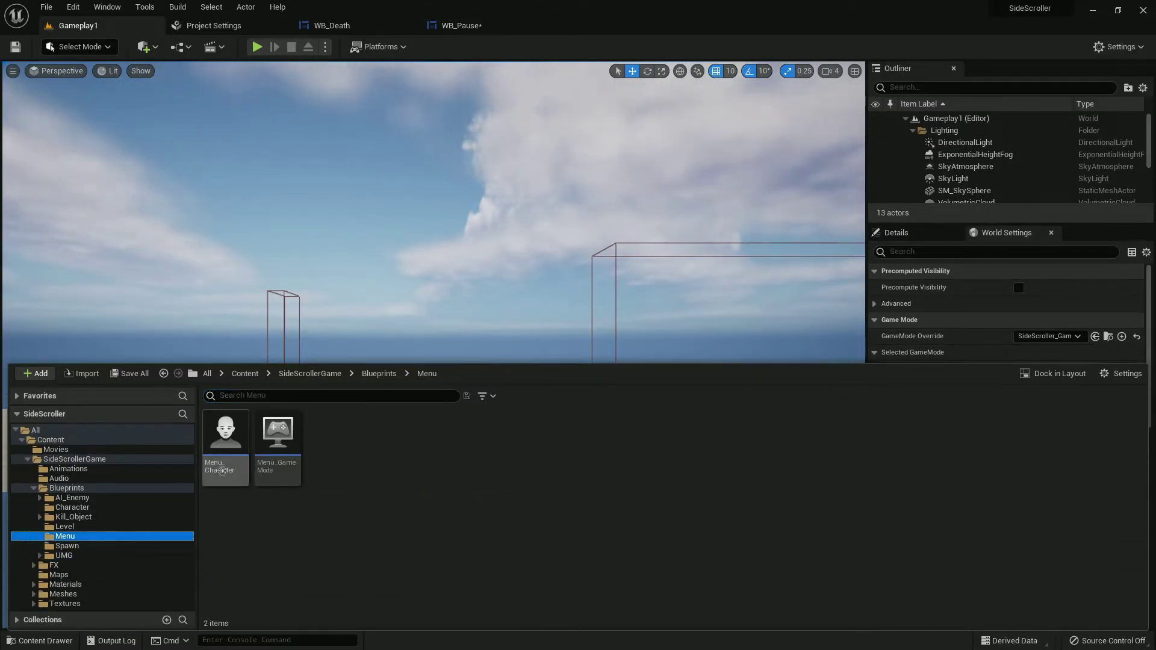
{"action": "left_click", "coordinate": [58, 575]}
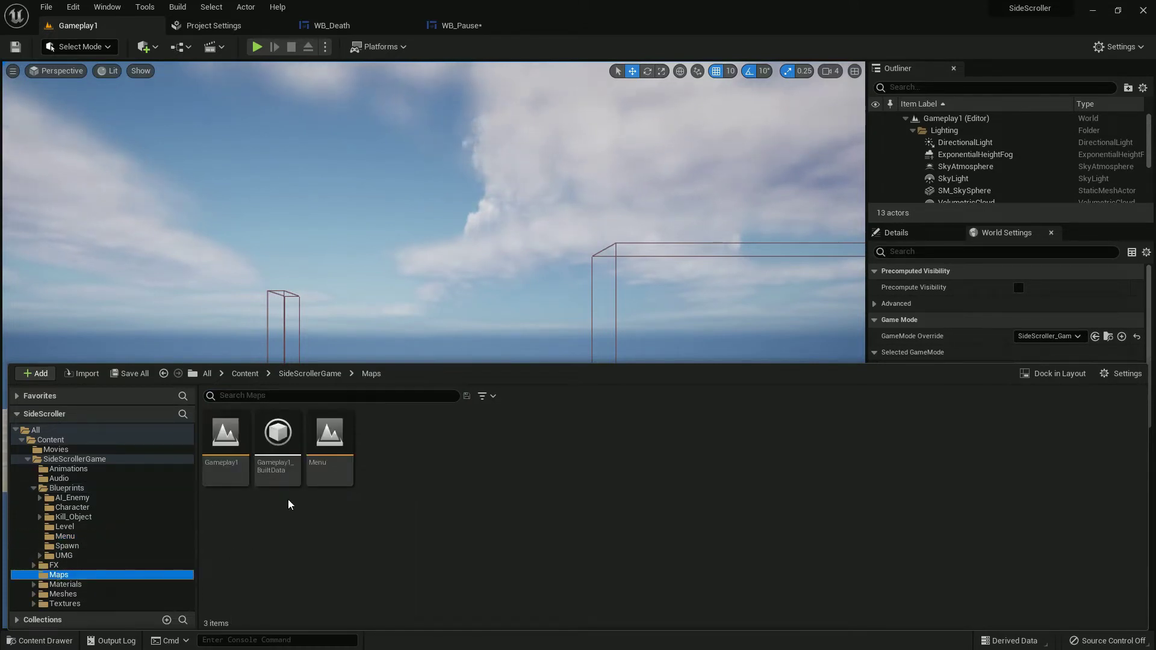
{"action": "left_click", "coordinate": [323, 477]}
{"action": "double_click", "coordinate": [322, 478]}
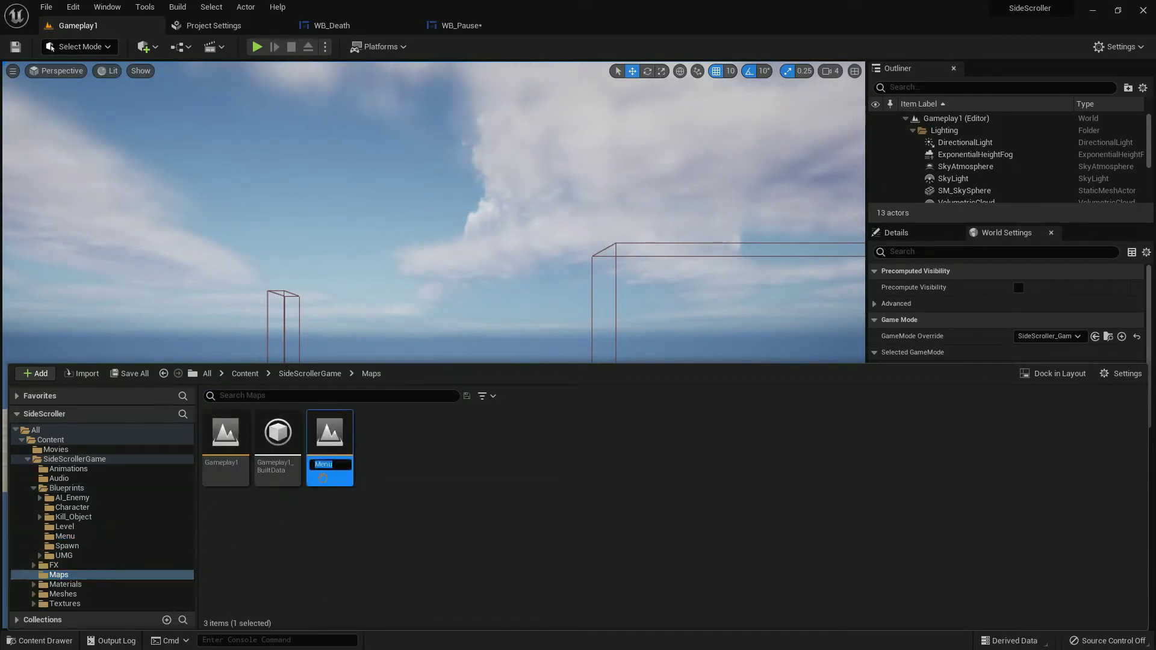
{"action": "left_click", "coordinate": [476, 29]}
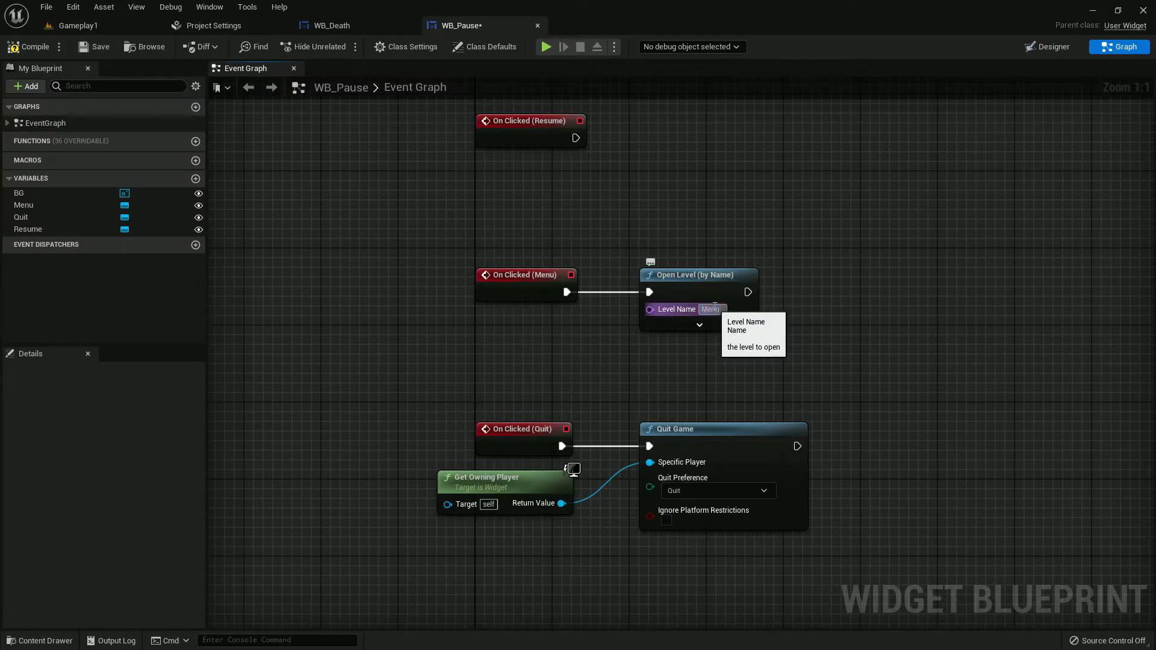
Add Set Game Paused with Paused unticked after the Resume click event.
{"action": "right_click_drag", "start_coordinate": [672, 183], "coordinate": [652, 306]}
{"action": "left_click_drag", "start_coordinate": [553, 263], "coordinate": [653, 262]}
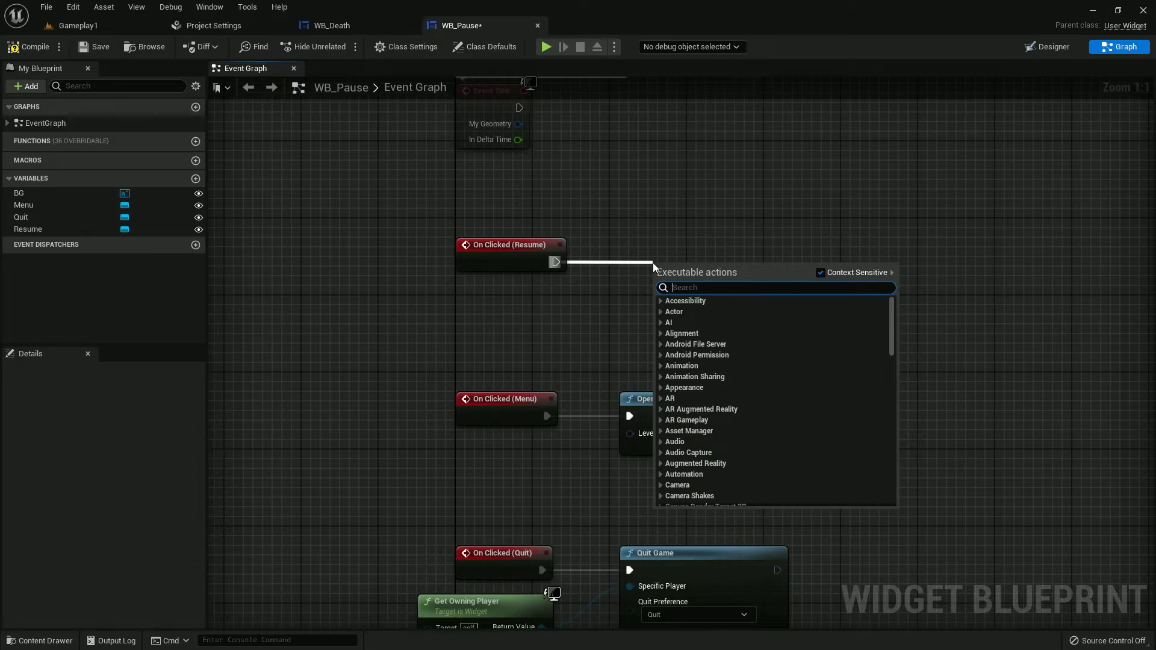
{"action": "type", "text": "set pause"}
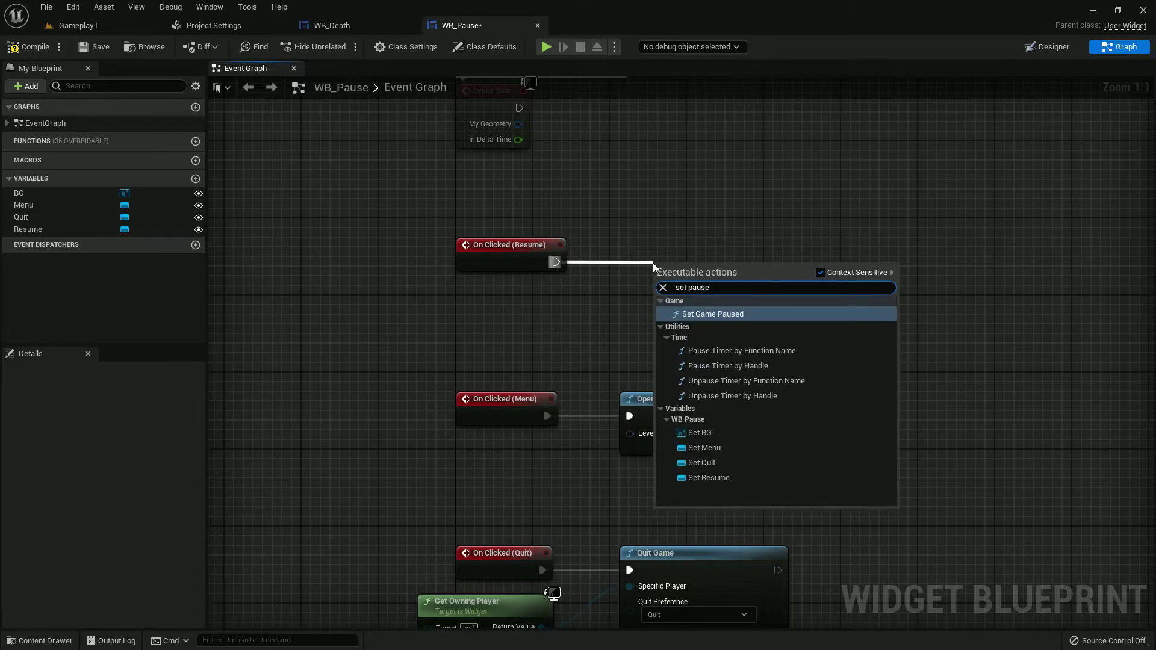
{"action": "key", "text": "Return"}
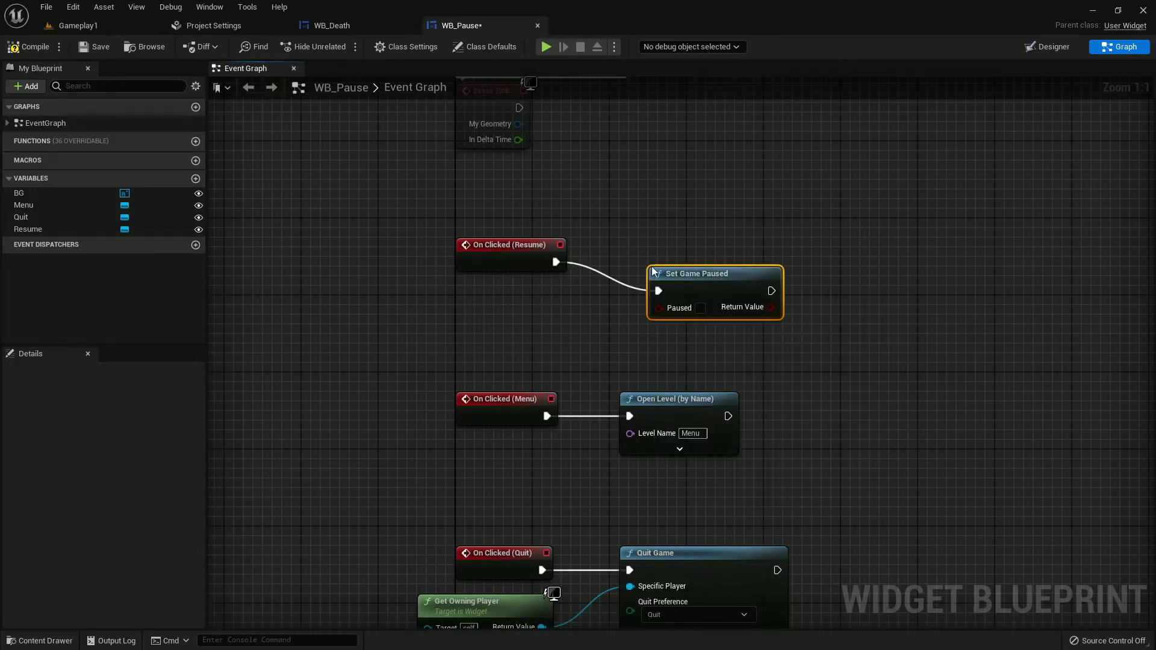
{"action": "left_click_drag", "start_coordinate": [653, 271], "coordinate": [624, 242]}
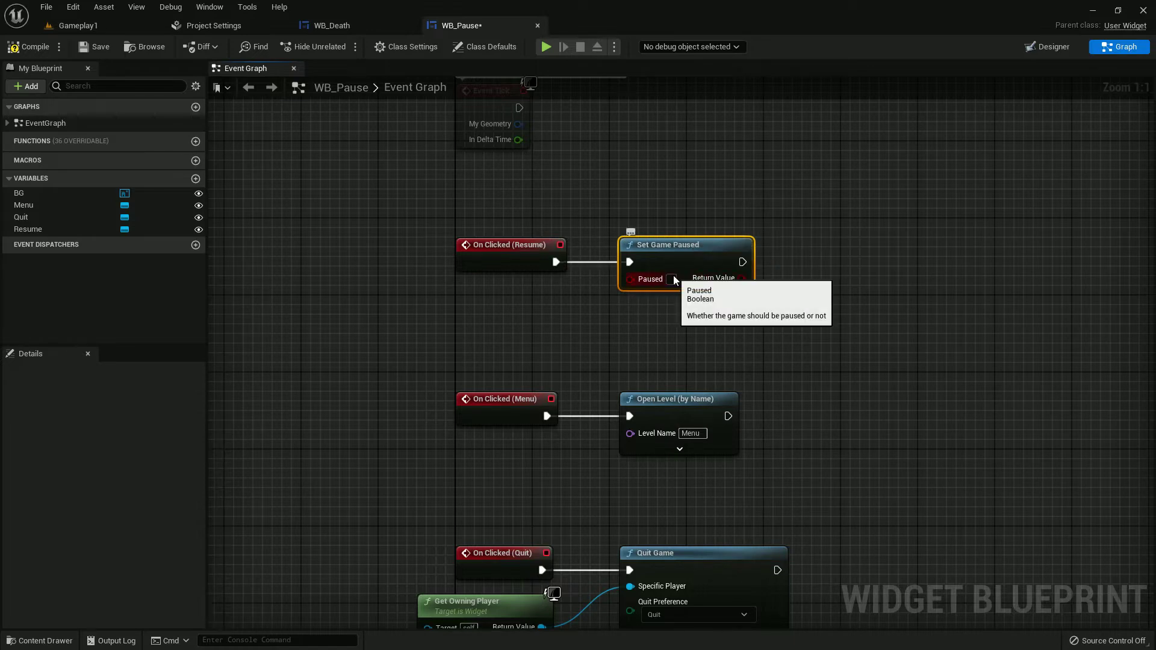
{"action": "left_click", "coordinate": [673, 279]}
{"action": "right_click_drag", "start_coordinate": [673, 280], "coordinate": [541, 322]}
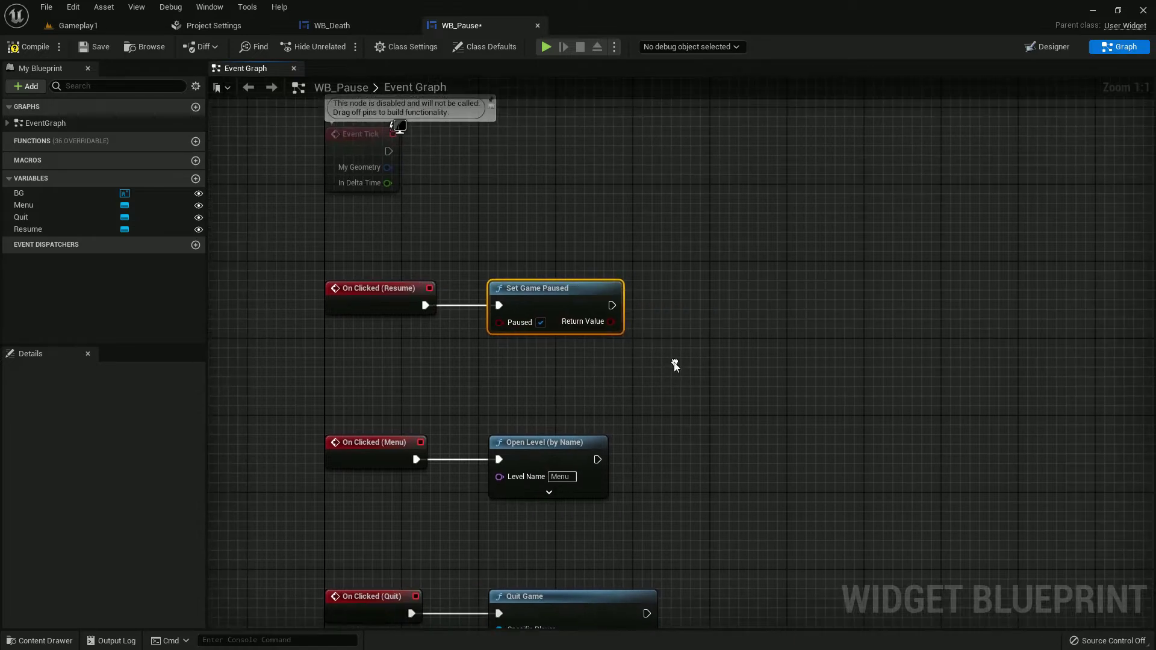
{"action": "left_click", "coordinate": [539, 322]}
{"action": "left_click", "coordinate": [658, 313]}
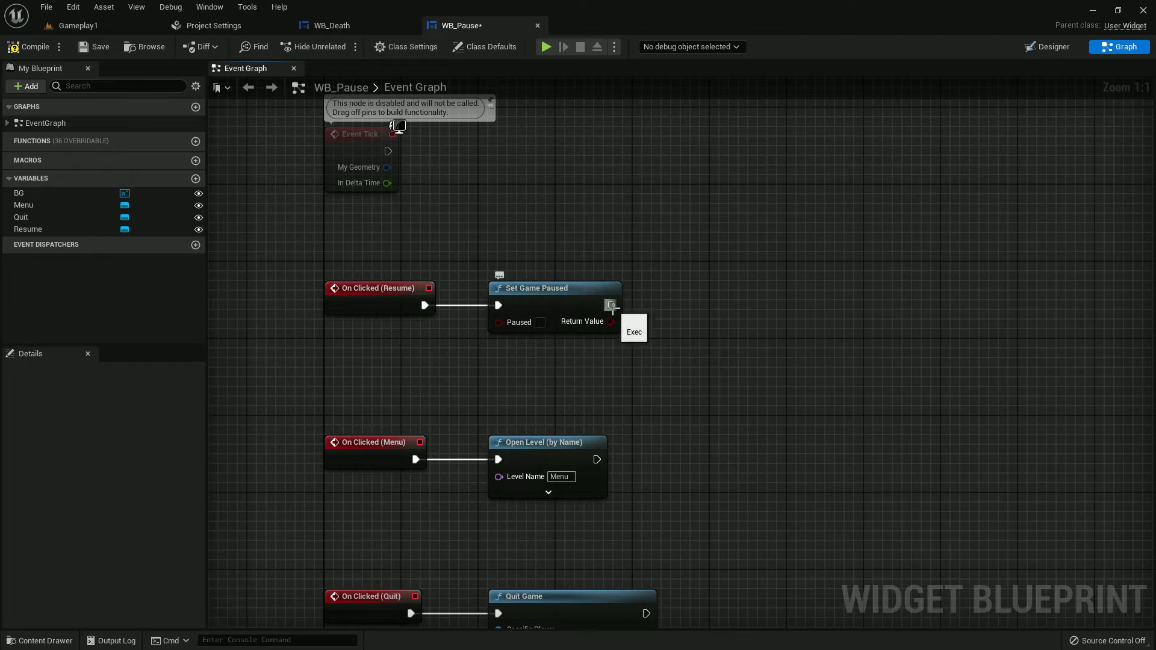
Add Remove from Parent after Set Game Paused, then compile and save WB_Pause.
{"action": "left_click_drag", "start_coordinate": [611, 306], "coordinate": [689, 301]}
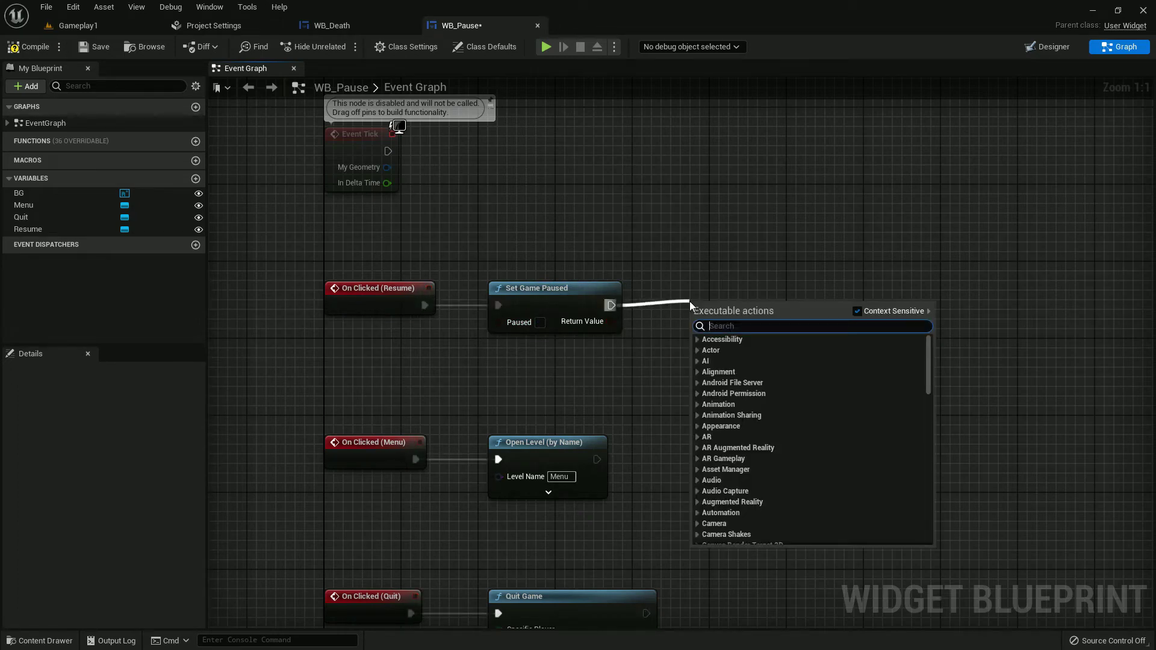
{"action": "type", "text": "remove f"}
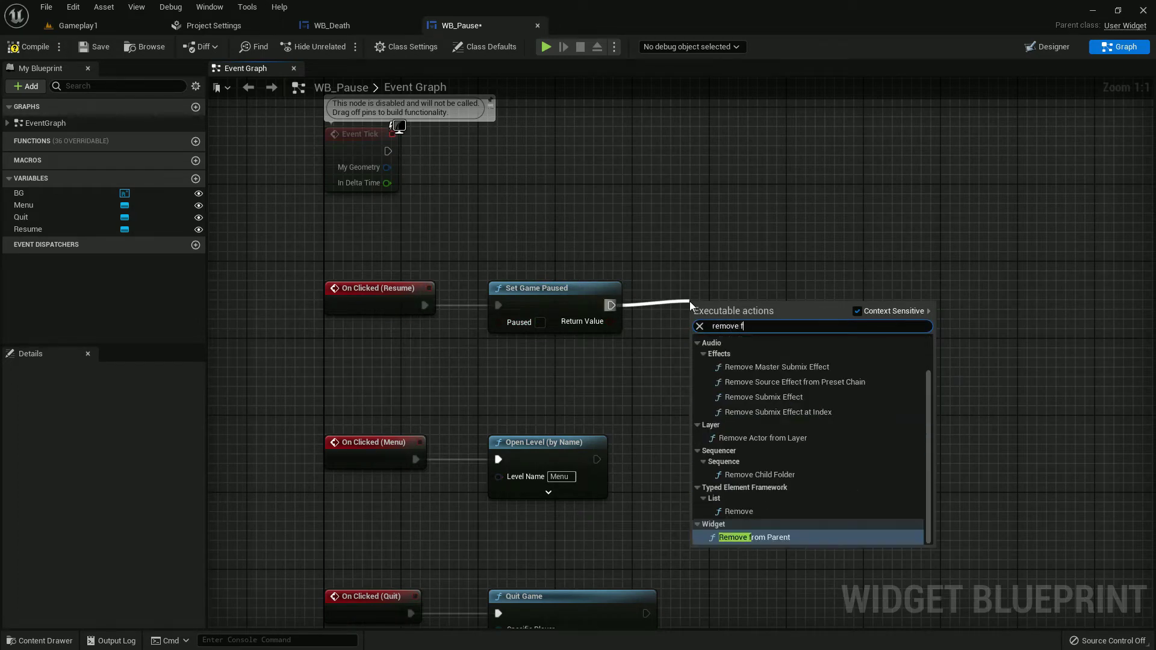
{"action": "type", "text": "rom"}
{"action": "key", "text": "Return"}
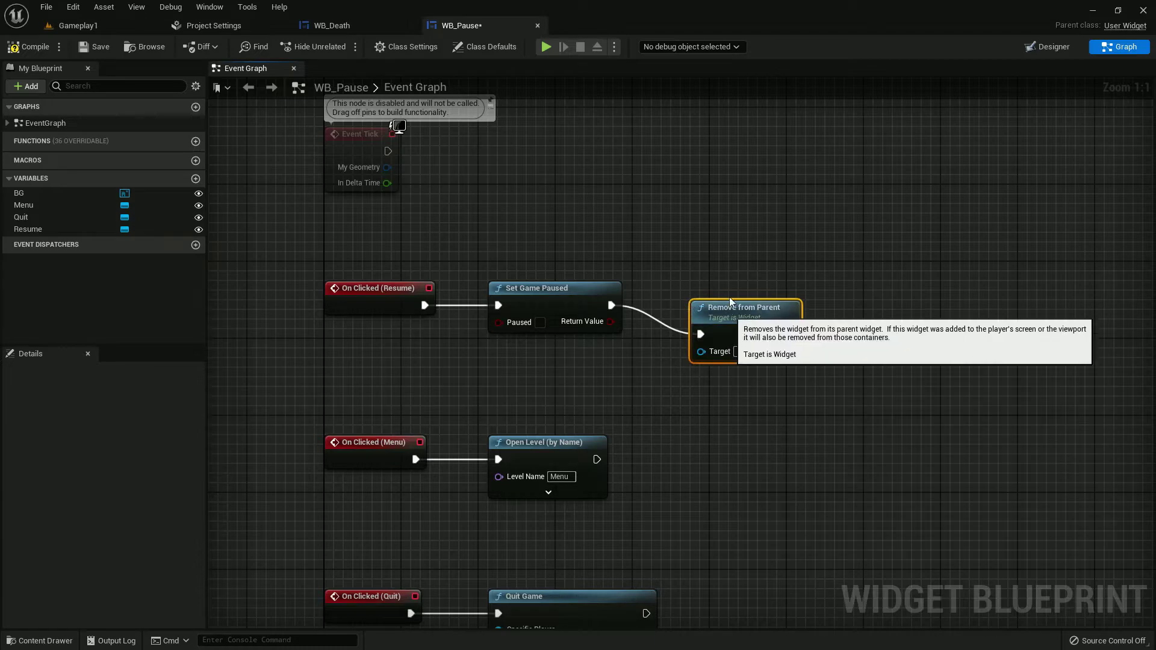
{"action": "left_click_drag", "start_coordinate": [729, 307], "coordinate": [730, 278]}
{"action": "right_click_drag", "start_coordinate": [663, 424], "coordinate": [662, 333]}
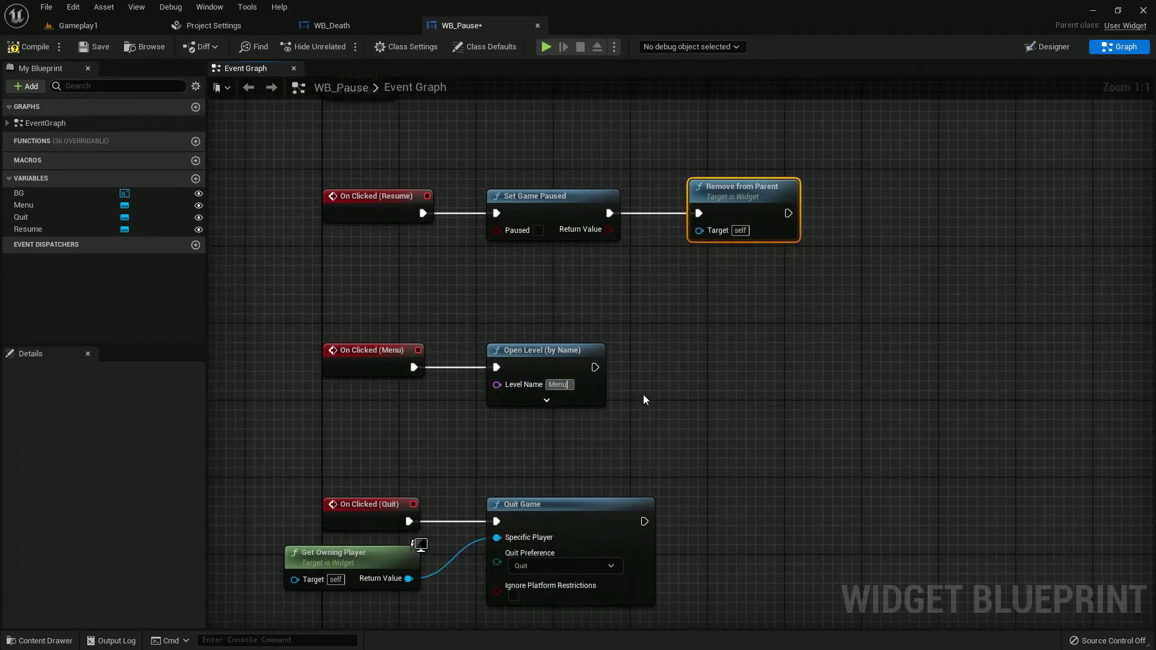
{"action": "left_click", "coordinate": [663, 392]}
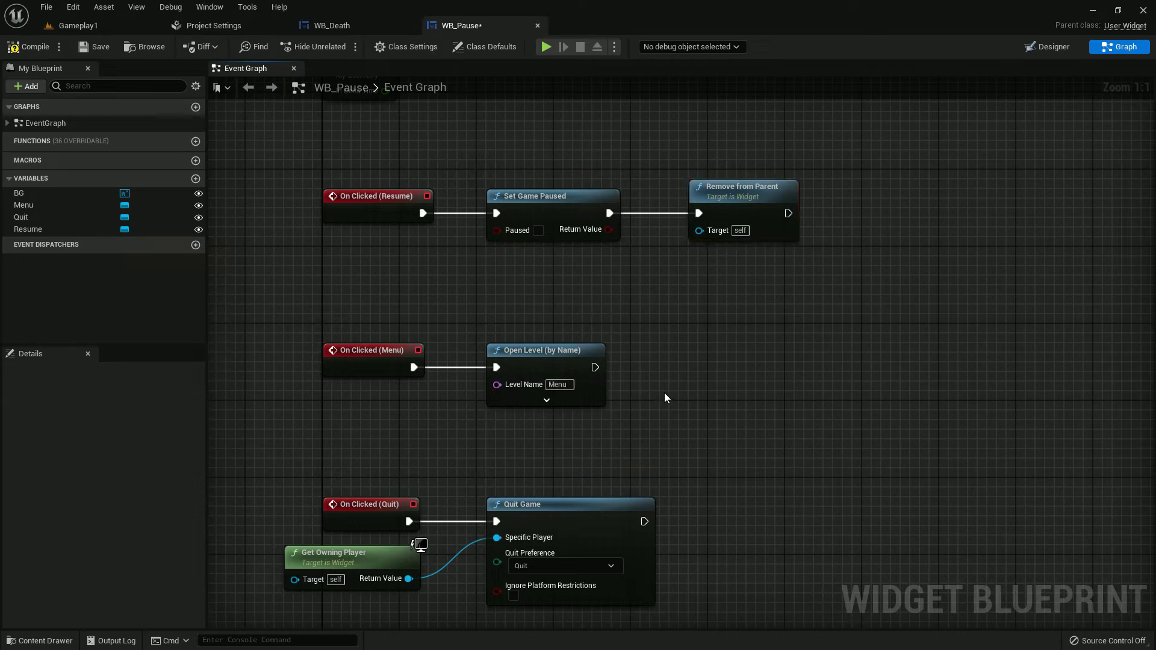
{"action": "left_click", "coordinate": [28, 46]}
{"action": "left_click", "coordinate": [96, 46]}
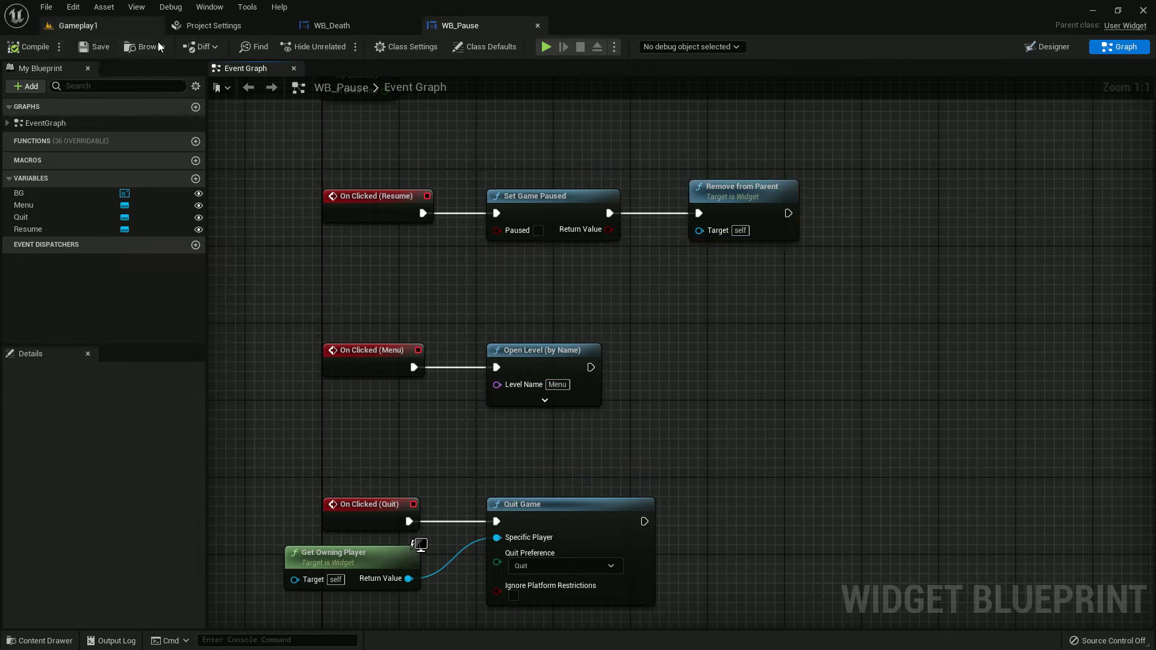
Open WB_Death and add an On Clicked event for its Menu button.
{"action": "left_click", "coordinate": [148, 47]}
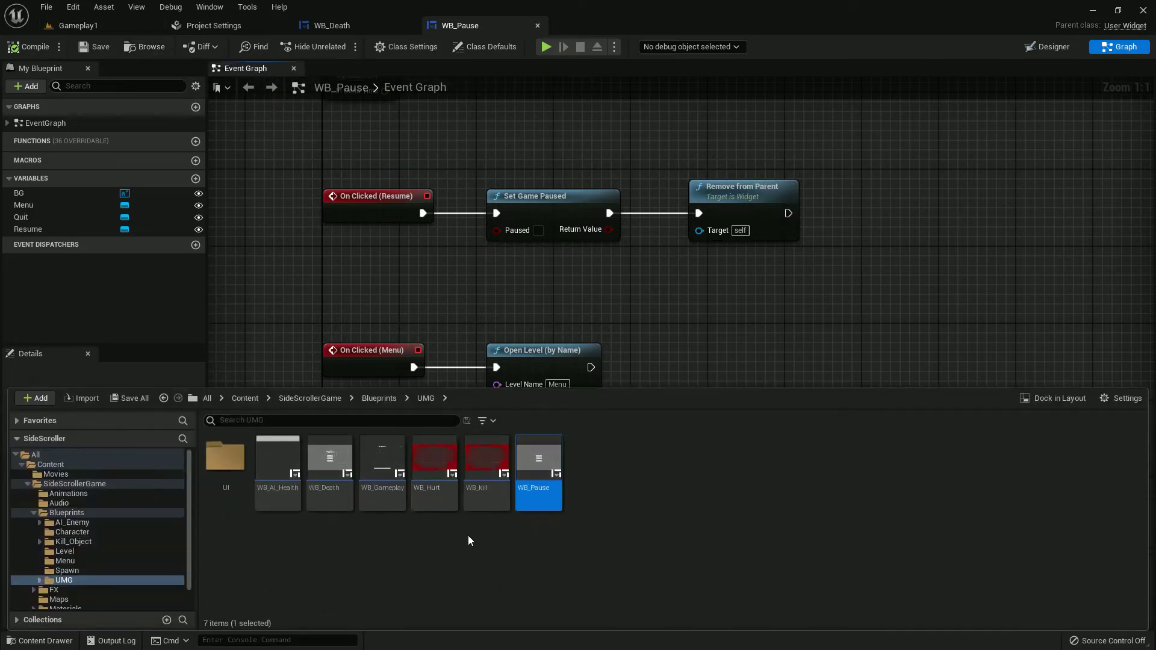
{"action": "double_click", "coordinate": [330, 464]}
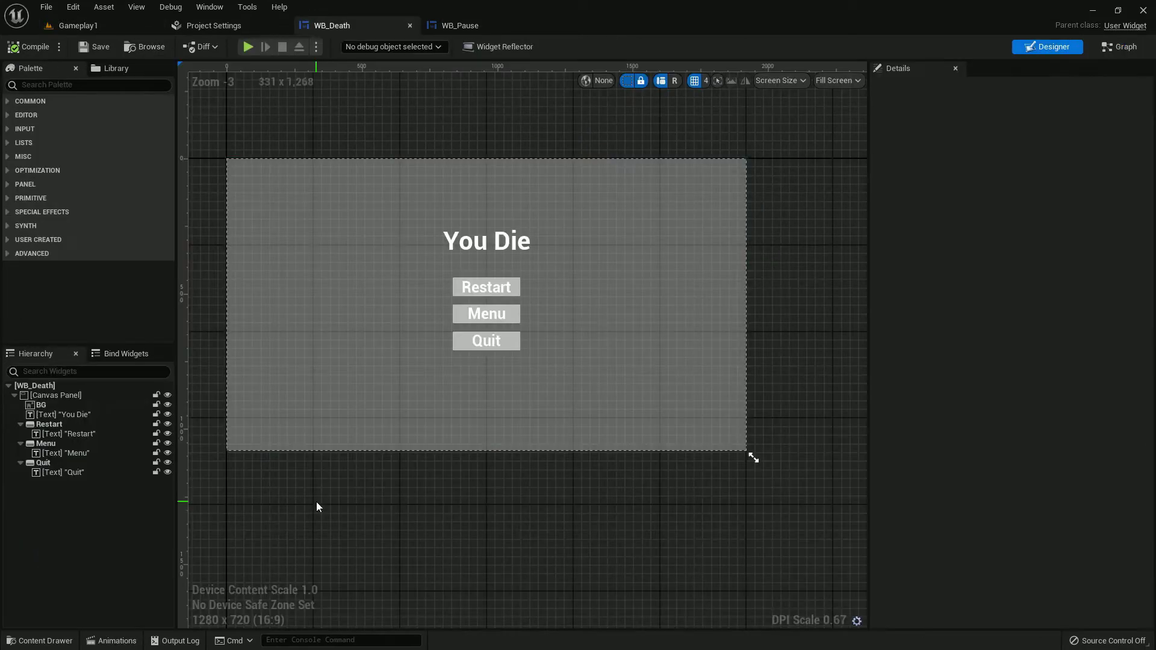
{"action": "left_click", "coordinate": [509, 315]}
{"action": "scroll", "coordinate": [1090, 482], "scroll_direction": "down", "scroll_amount": 5}
{"action": "scroll", "coordinate": [1073, 497], "scroll_direction": "down", "scroll_amount": 5}
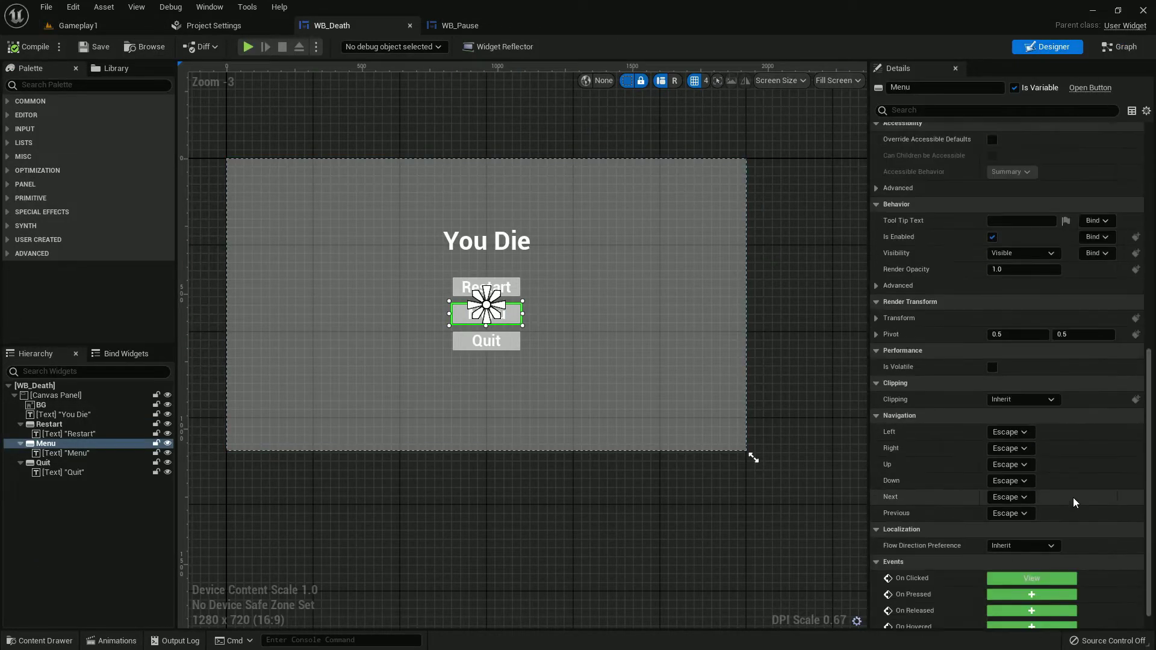
{"action": "scroll", "coordinate": [1046, 531], "scroll_direction": "down", "scroll_amount": 3}
{"action": "left_click", "coordinate": [1032, 554]}
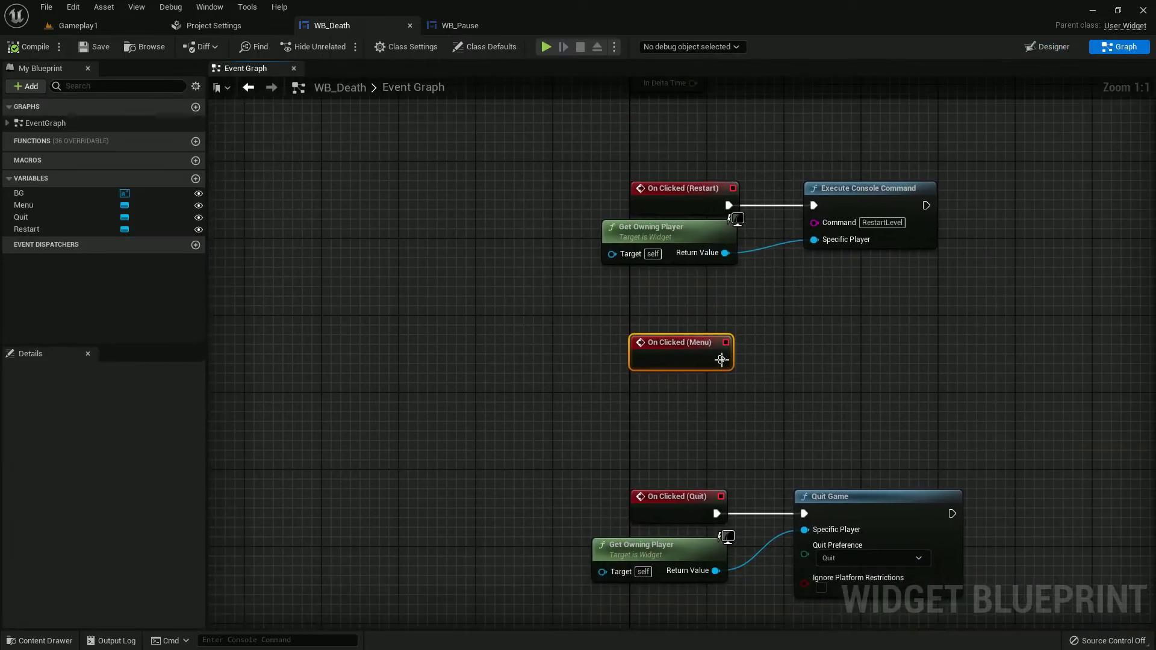
Wire Open Level (by Name) with level name Menu to that event and compile.
{"action": "left_click_drag", "start_coordinate": [720, 359], "coordinate": [799, 348]}
{"action": "type", "text": "open"}
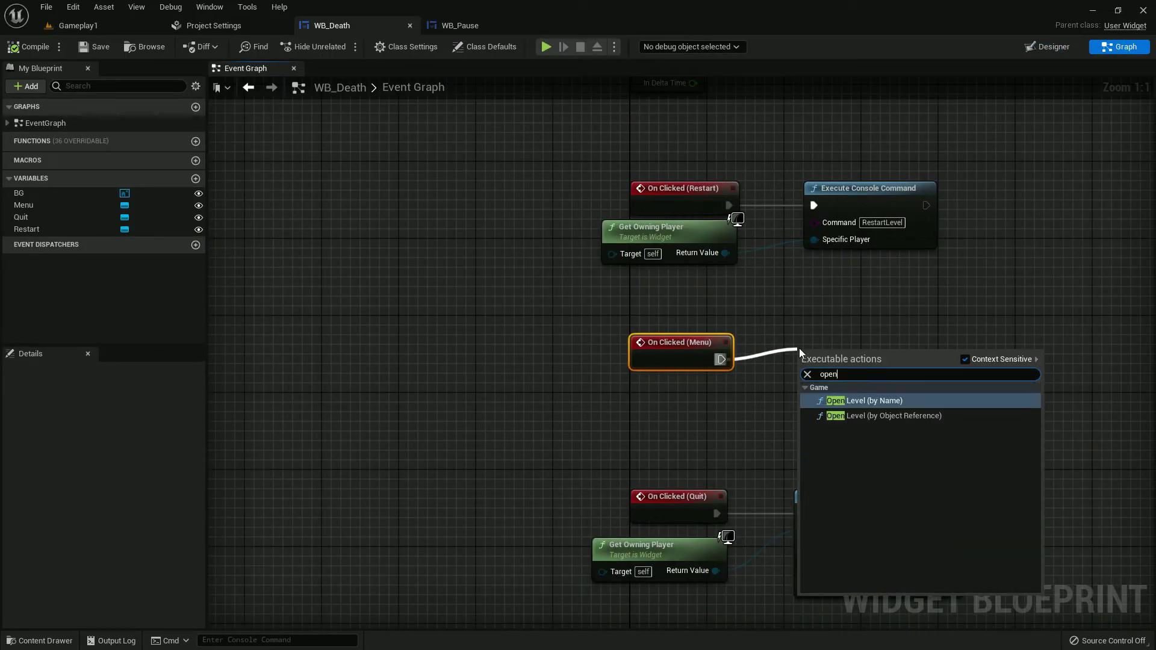
{"action": "type", "text": " le"}
{"action": "key", "text": "Return"}
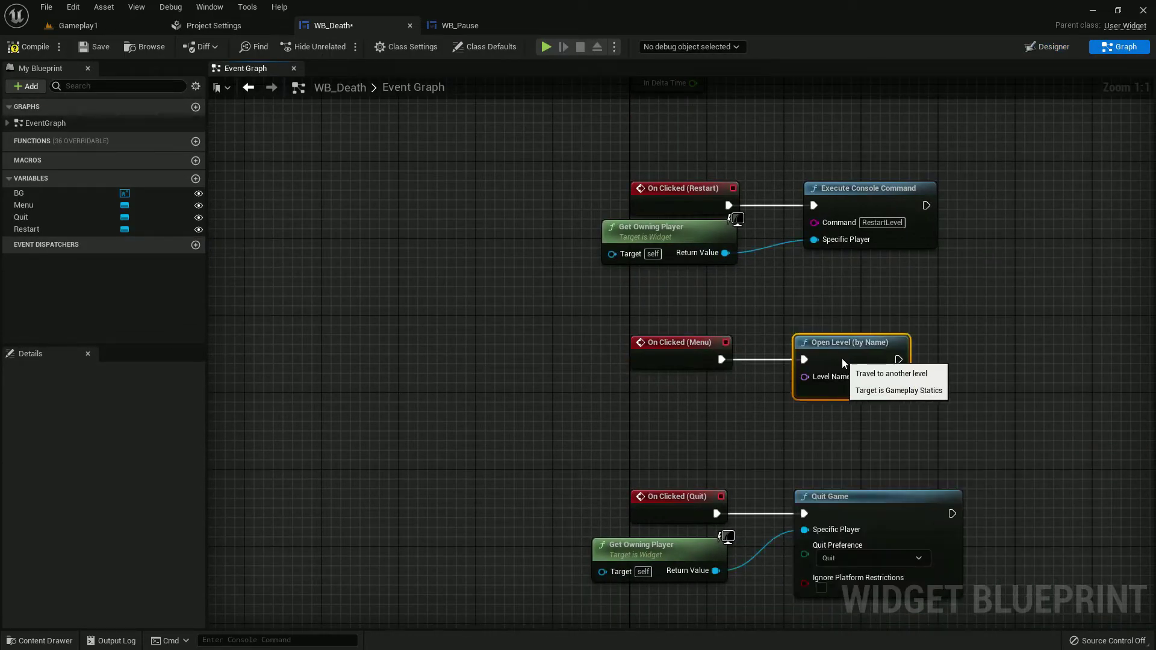
{"action": "left_click", "coordinate": [874, 377]}
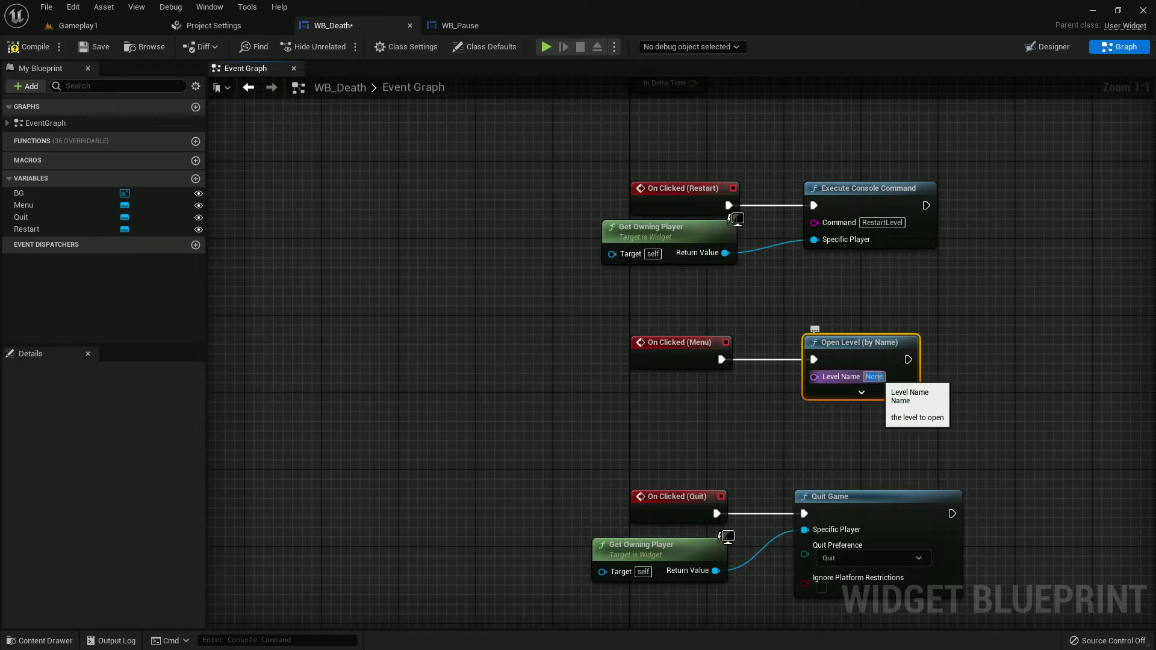
{"action": "type", "text": "Menu"}
{"action": "key", "text": "Return"}
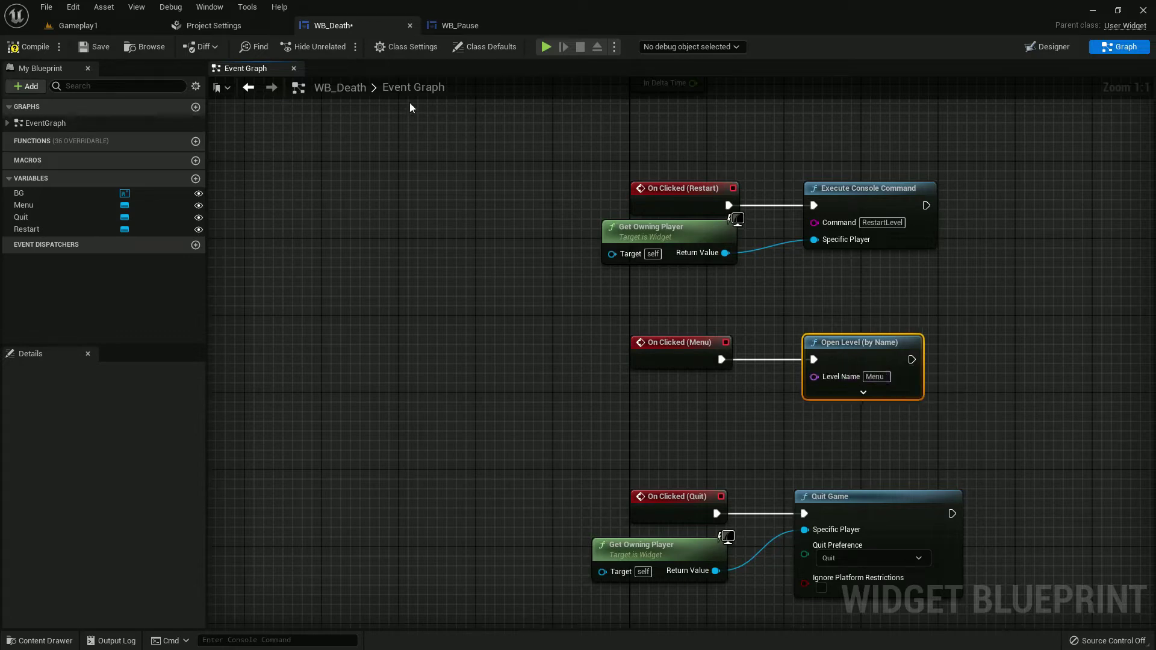
{"action": "left_click", "coordinate": [59, 48]}
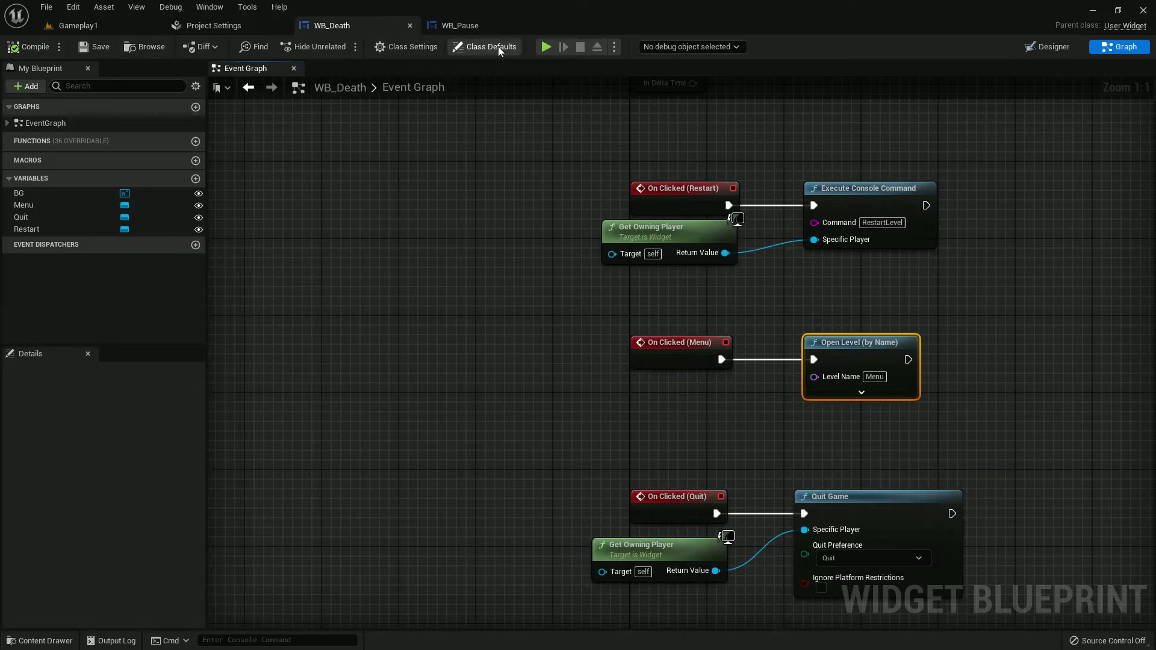
{"action": "left_click", "coordinate": [484, 25]}
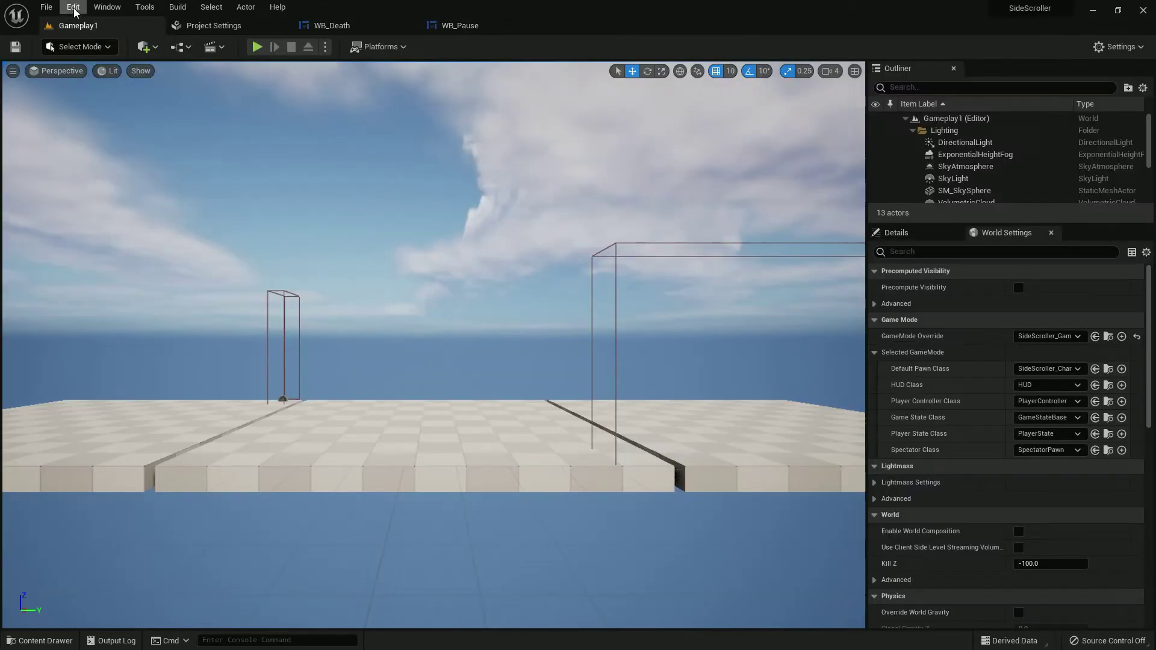
In Project Settings > Input, add an action mapping named Pause.
{"action": "left_click", "coordinate": [74, 11]}
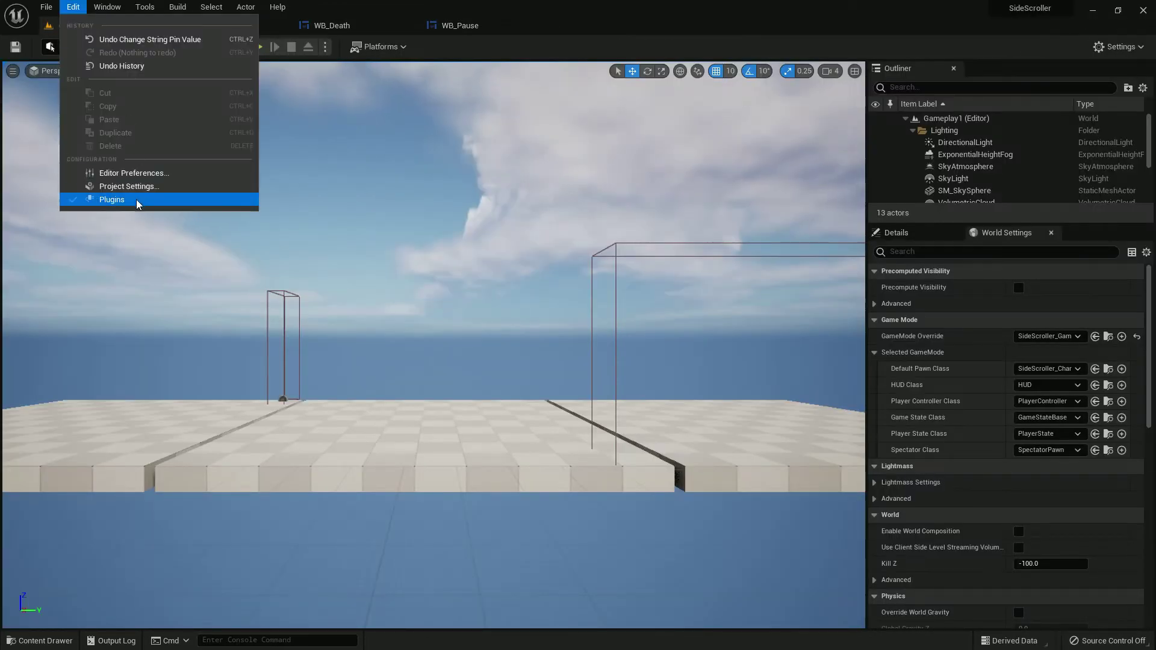
{"action": "left_click", "coordinate": [130, 186]}
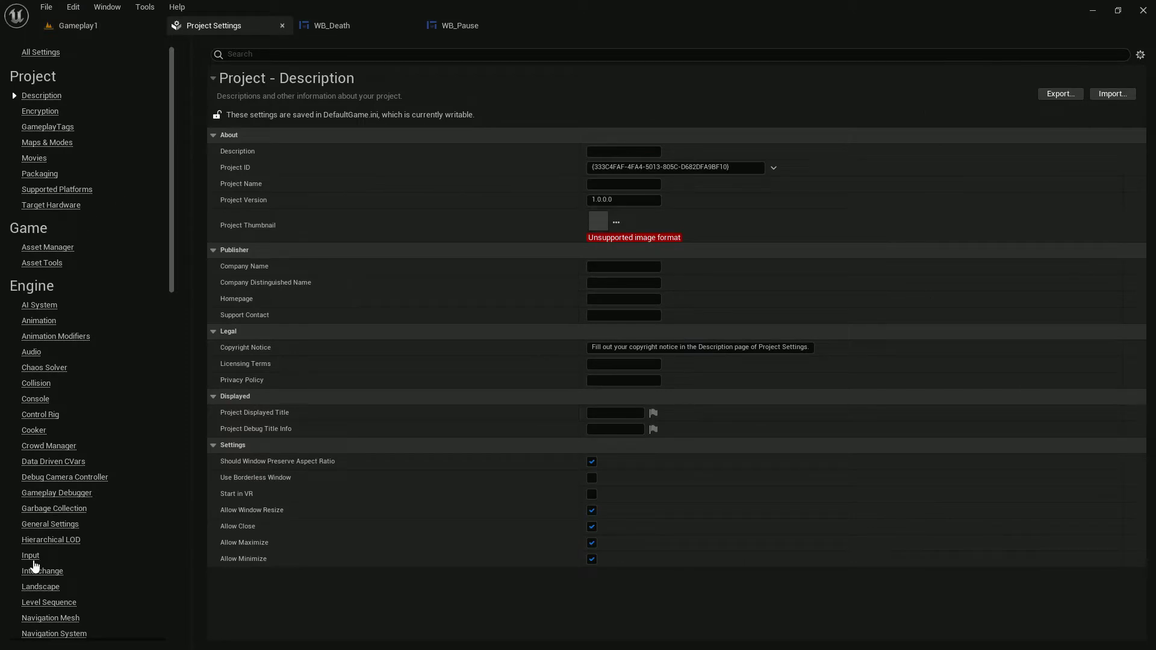
{"action": "left_click", "coordinate": [30, 556]}
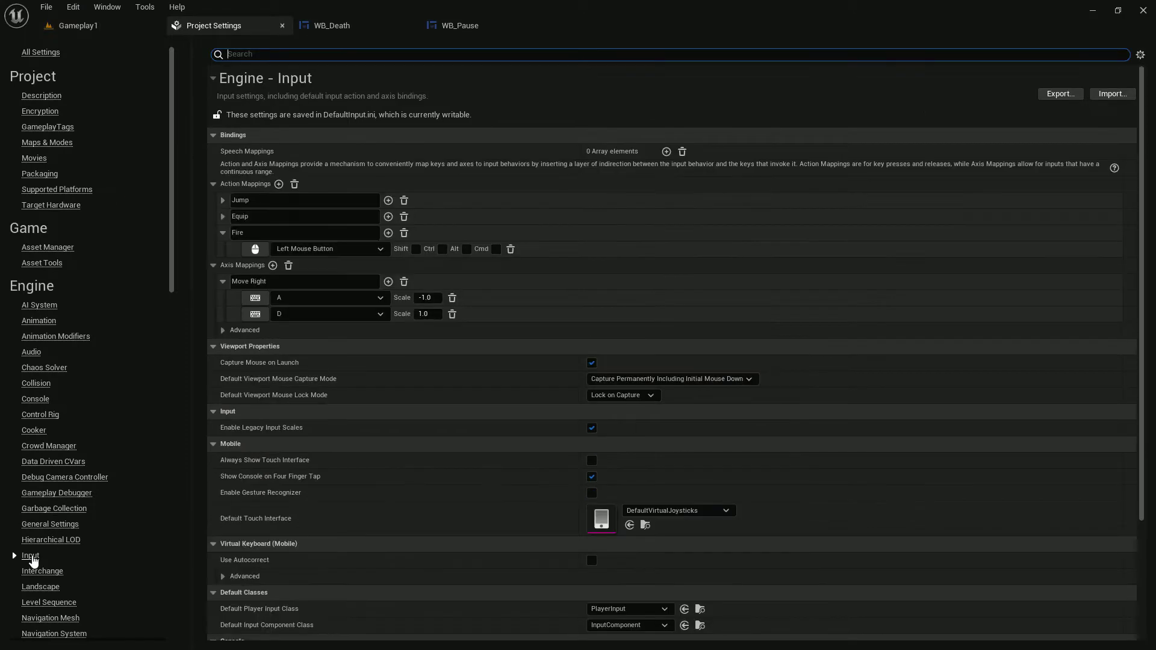
{"action": "left_click", "coordinate": [278, 184]}
{"action": "left_click", "coordinate": [314, 264]}
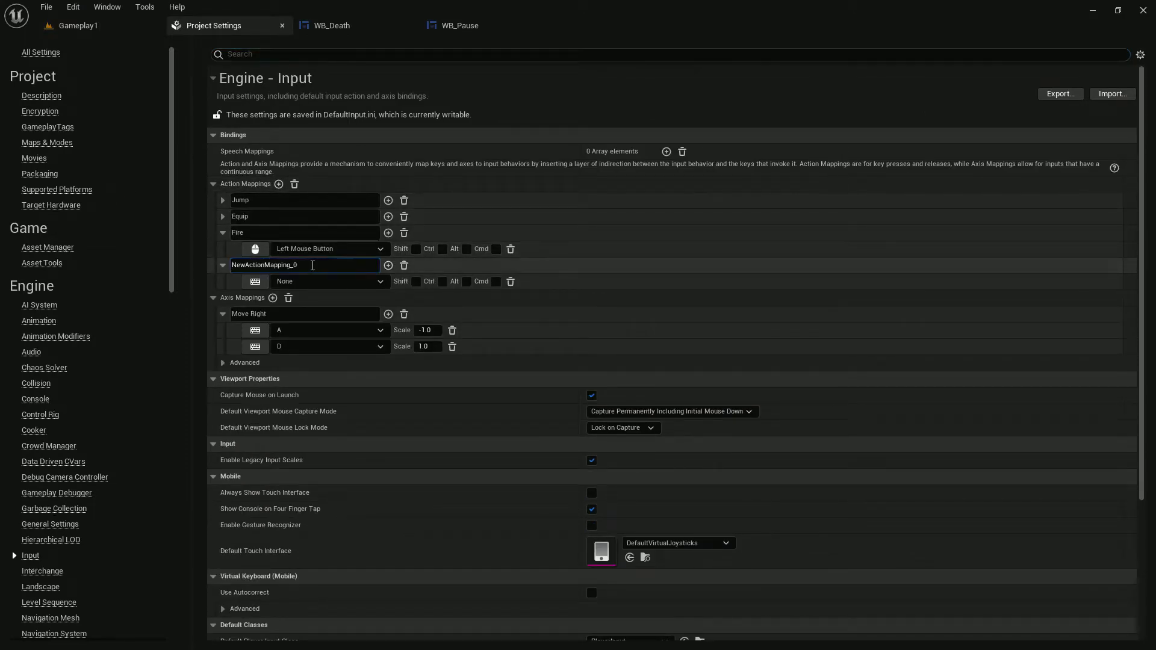
{"action": "type", "text": "Pause"}
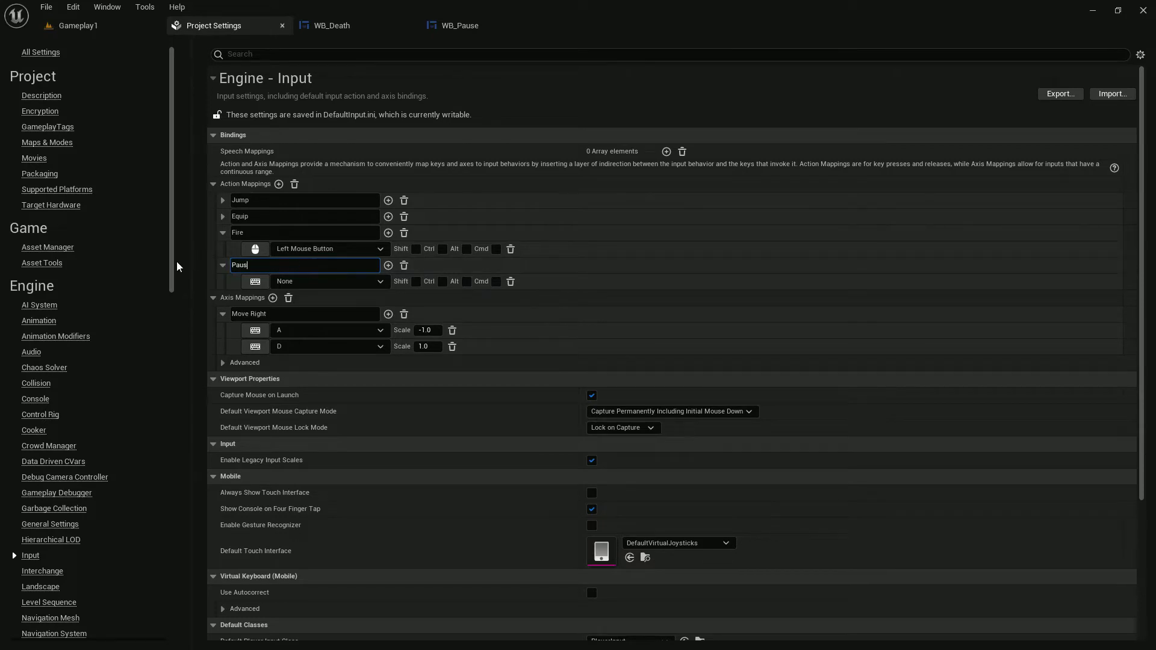
Bind the Escape and P keys to the Pause action.
{"action": "left_click", "coordinate": [387, 265]}
{"action": "left_click", "coordinate": [292, 283]}
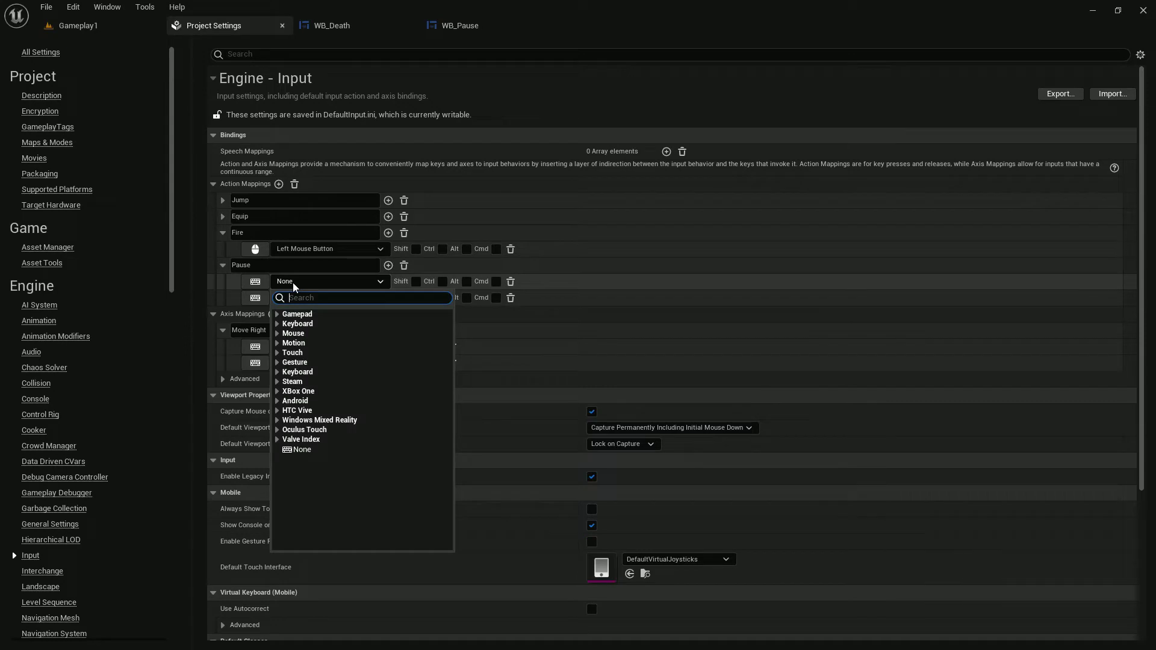
{"action": "type", "text": "esc"}
{"action": "left_click", "coordinate": [296, 323]}
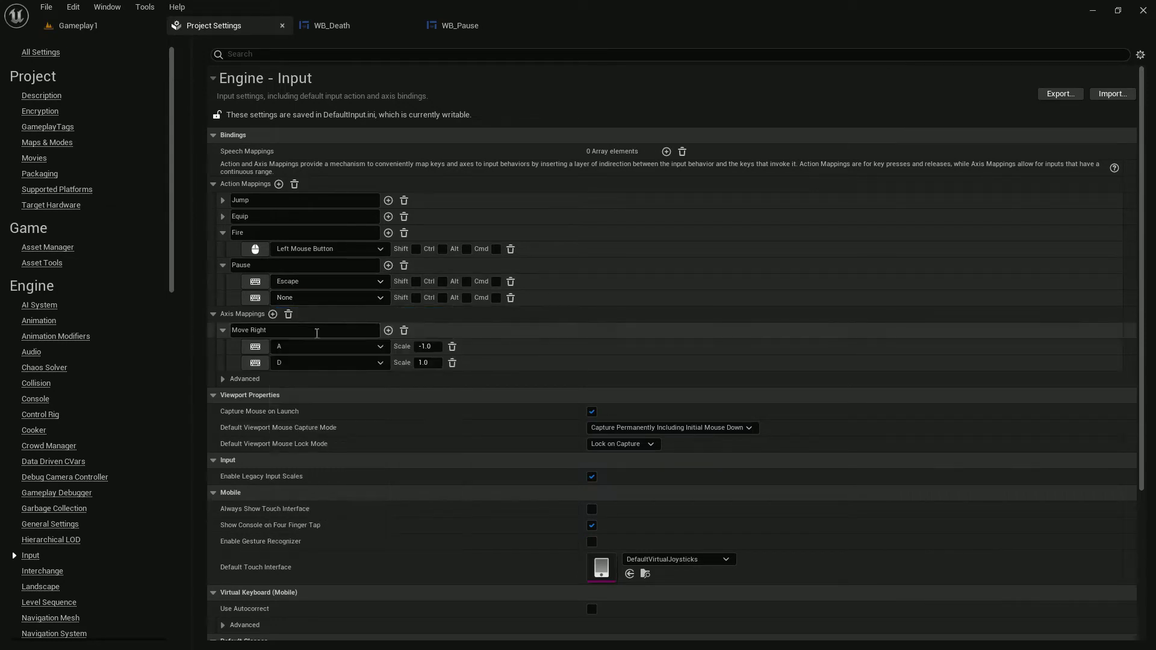
{"action": "left_click", "coordinate": [294, 300]}
{"action": "type", "text": "P"}
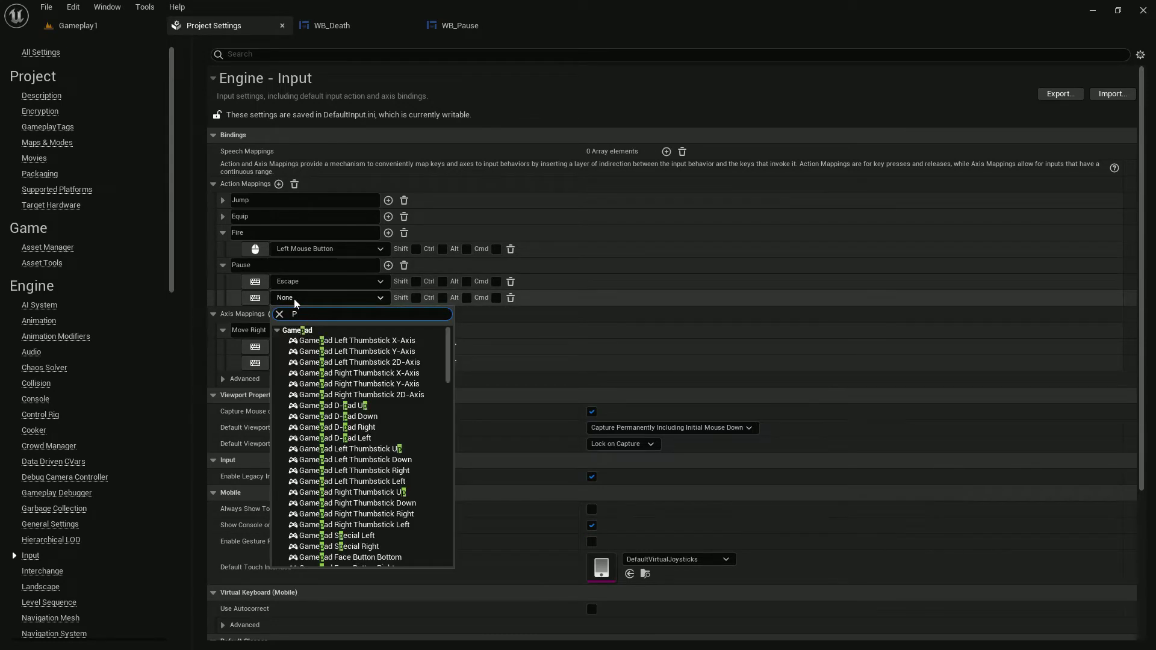
{"action": "scroll", "coordinate": [316, 424], "scroll_direction": "down", "scroll_amount": 3}
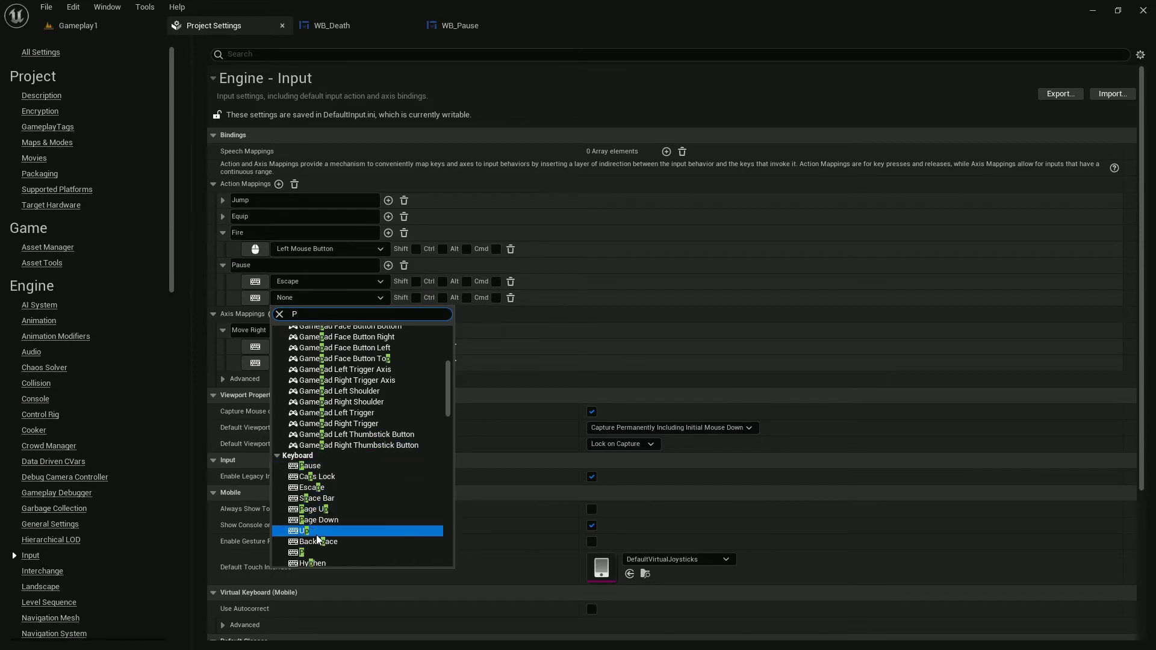
{"action": "left_click", "coordinate": [307, 552]}
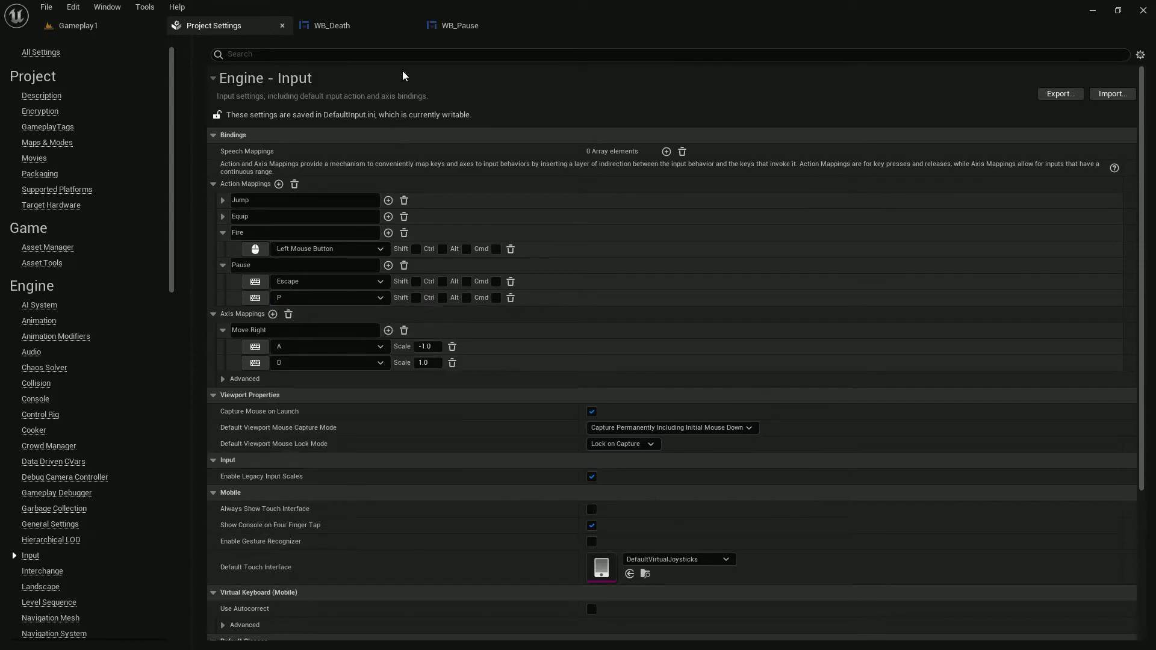
{"action": "left_click", "coordinate": [78, 25]}
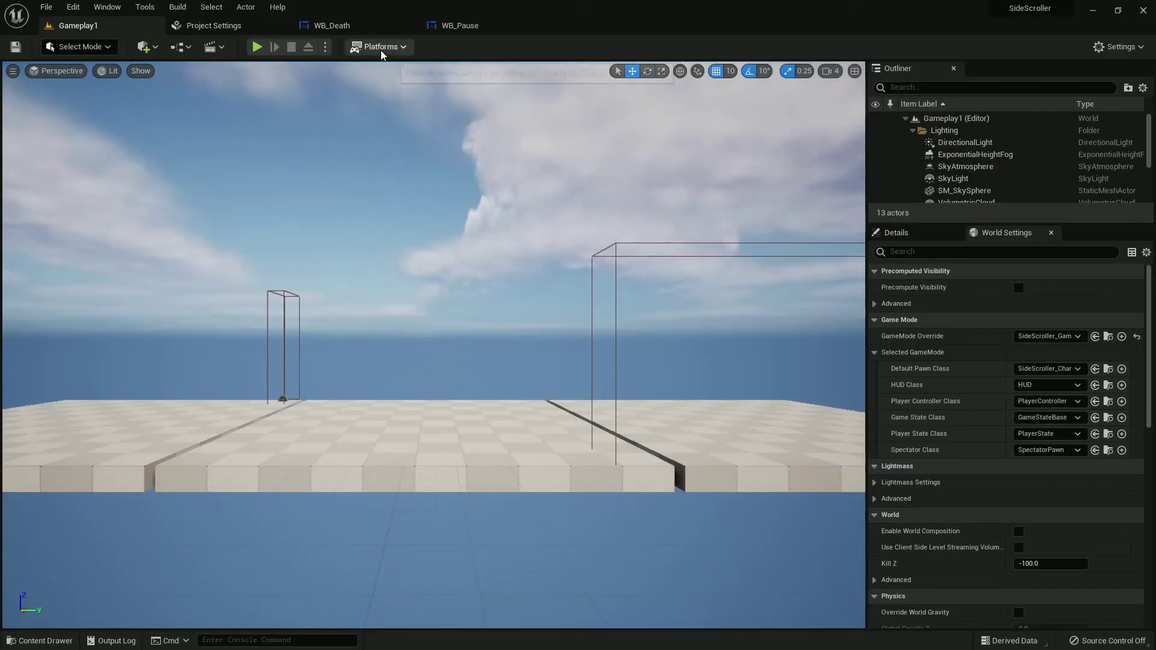
Open the Gameplay1 level blueprint from the Blueprints toolbar menu.
{"action": "left_click", "coordinate": [184, 50]}
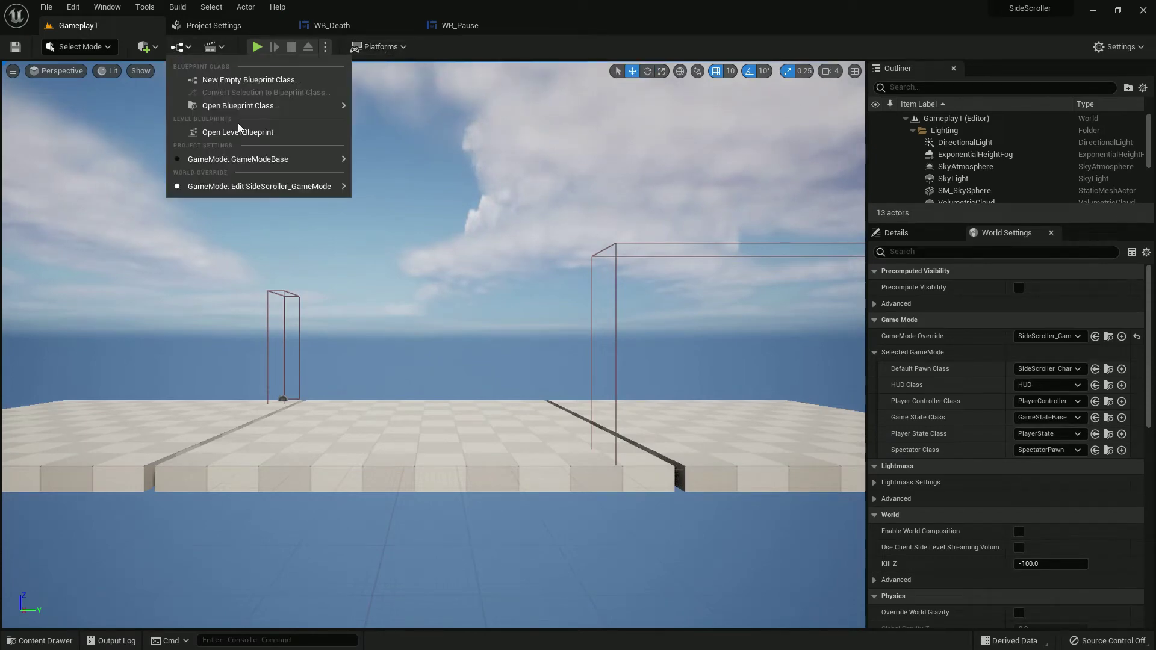
{"action": "left_click", "coordinate": [243, 139]}
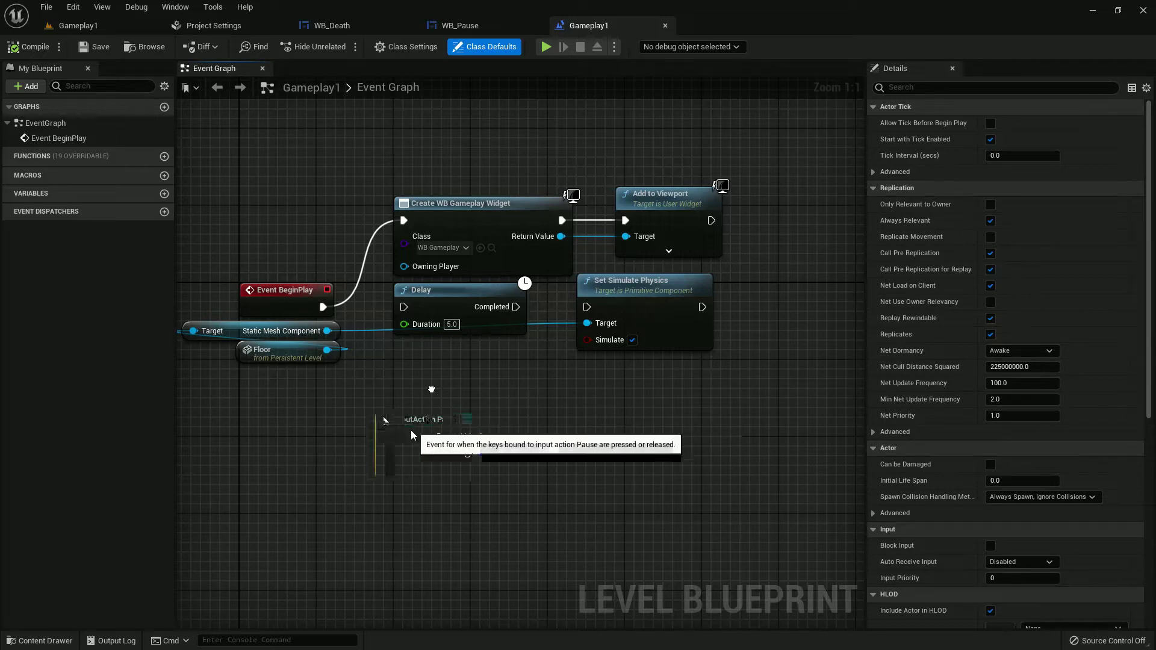
Place an InputAction Pause event driving Set Game Paused with Paused ticked.
{"action": "left_click", "coordinate": [401, 432]}
{"action": "left_click_drag", "start_coordinate": [460, 437], "coordinate": [544, 440]}
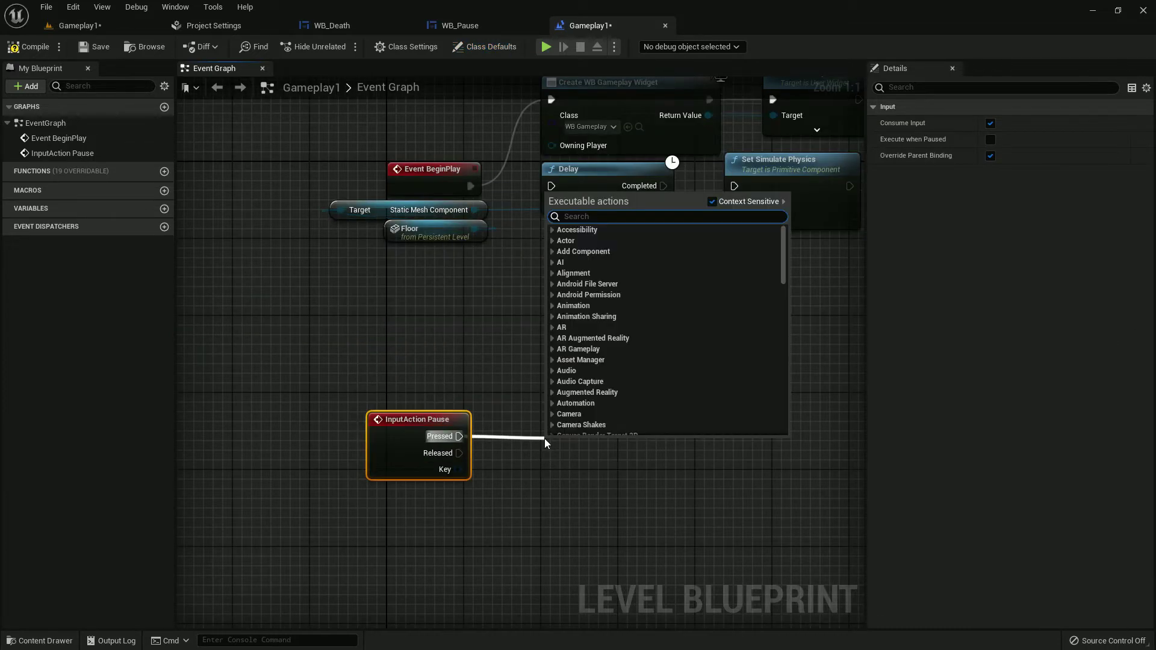
{"action": "type", "text": "set game p"}
{"action": "key", "text": "Return"}
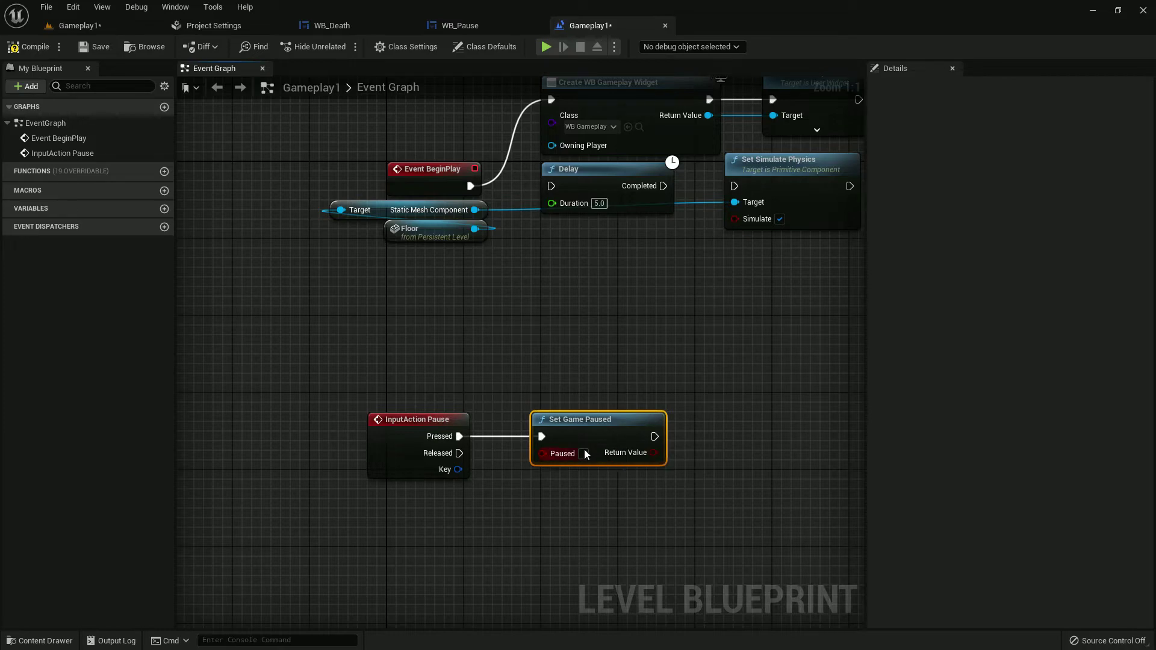
{"action": "left_click", "coordinate": [582, 444]}
{"action": "right_click_drag", "start_coordinate": [700, 454], "coordinate": [534, 404]}
Add a Create Widget node with class WB_Pause after pausing.
{"action": "left_click_drag", "start_coordinate": [511, 400], "coordinate": [610, 399]}
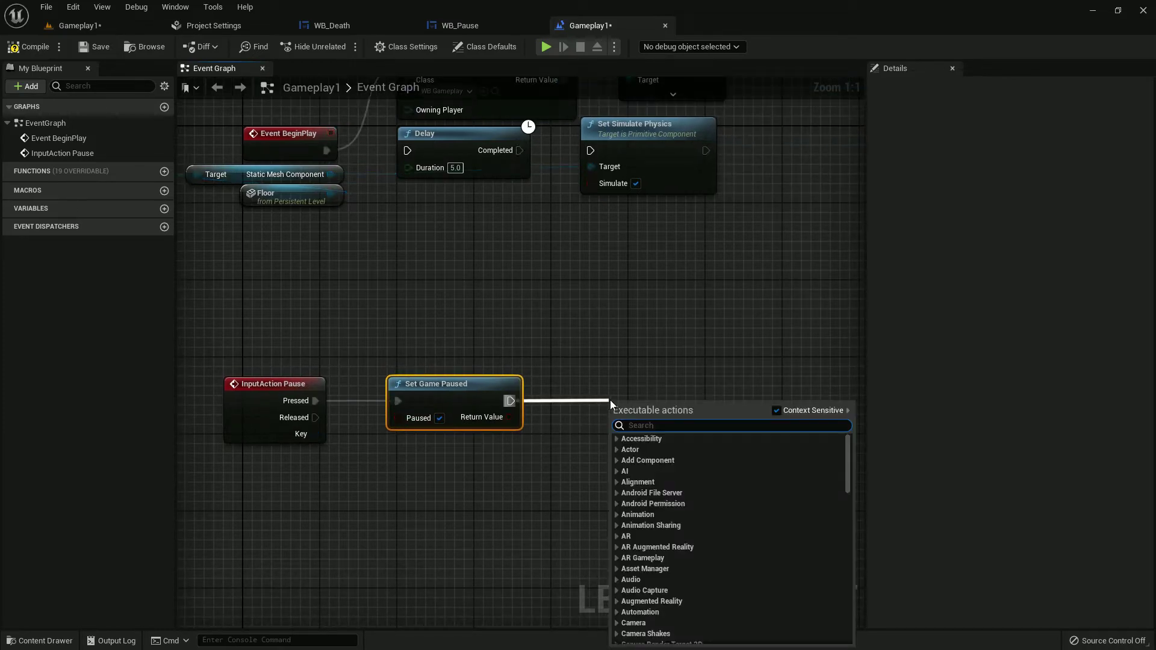
{"action": "type", "text": "create widget"}
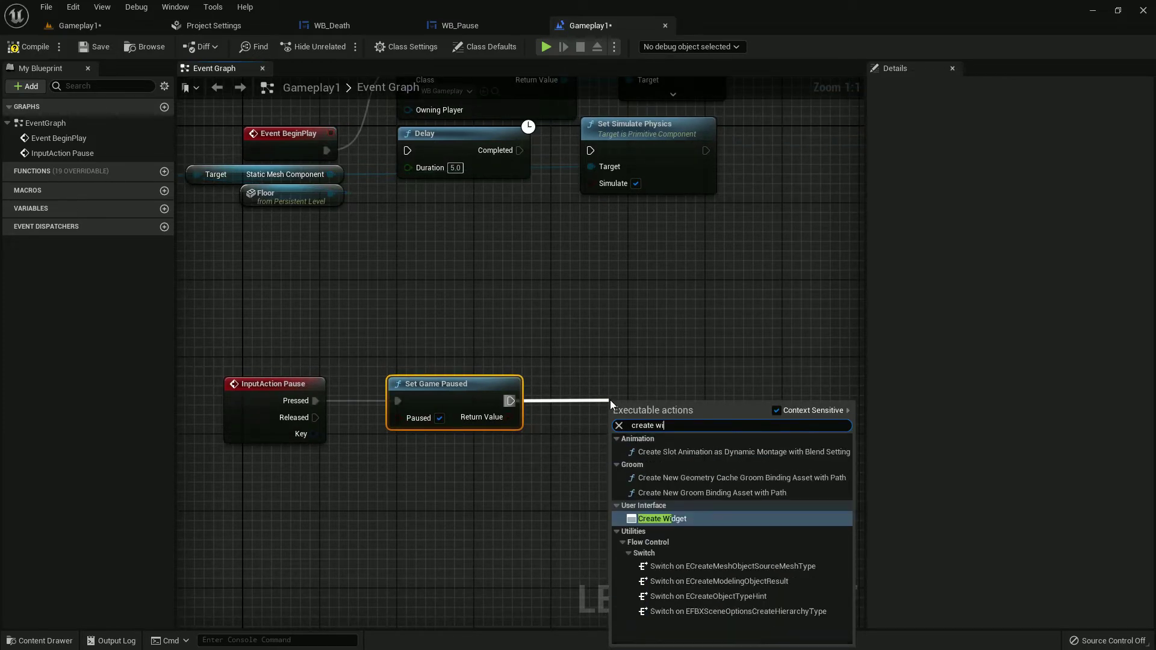
{"action": "key", "text": "Return"}
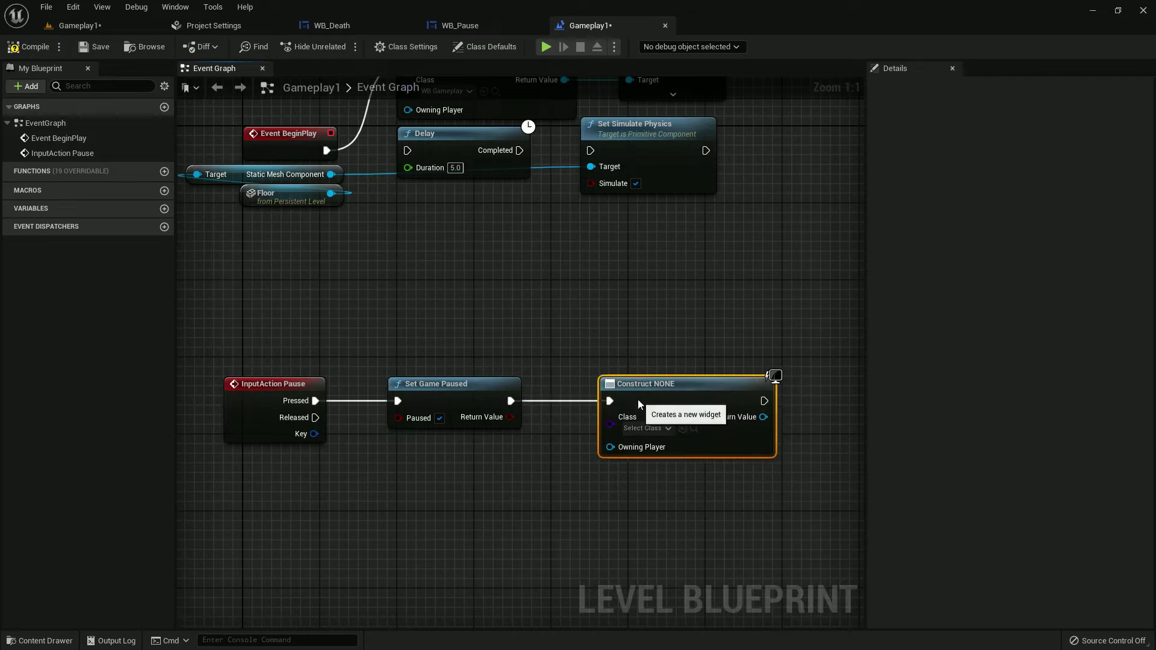
{"action": "left_click", "coordinate": [643, 429]}
{"action": "type", "text": "pause"}
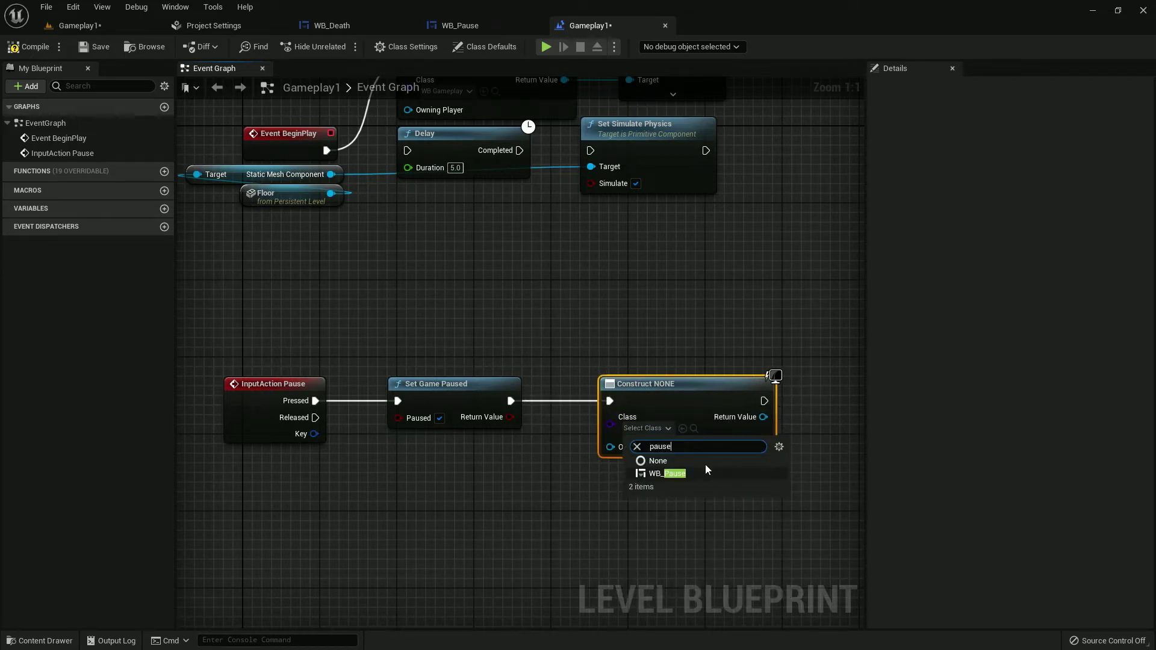
{"action": "left_click", "coordinate": [705, 464]}
Add the created widget to the viewport and save the level blueprint.
{"action": "right_click_drag", "start_coordinate": [700, 478], "coordinate": [573, 410]}
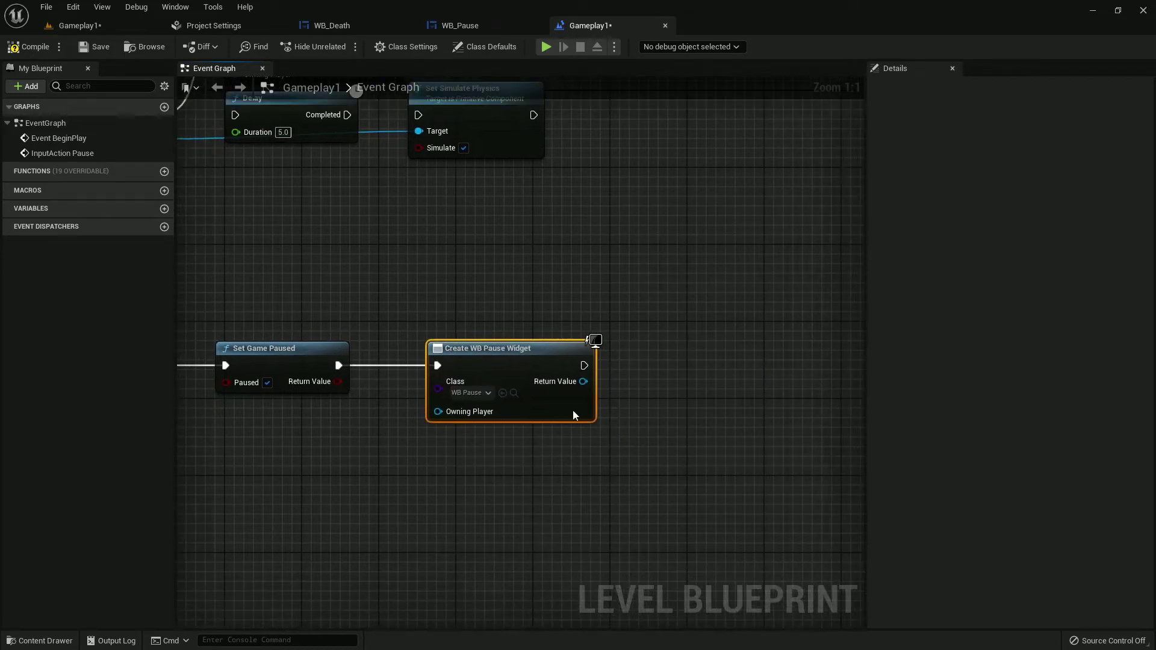
{"action": "left_click_drag", "start_coordinate": [584, 381], "coordinate": [650, 375]}
{"action": "type", "text": "add t"}
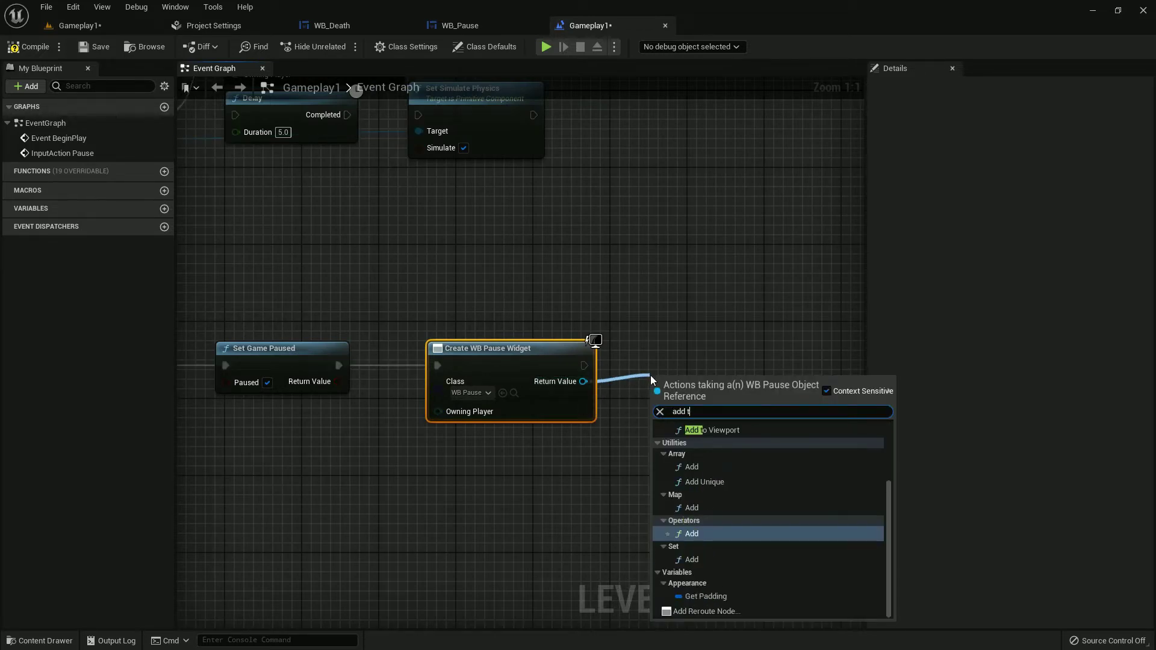
{"action": "type", "text": "o vi"}
{"action": "key", "text": "Return"}
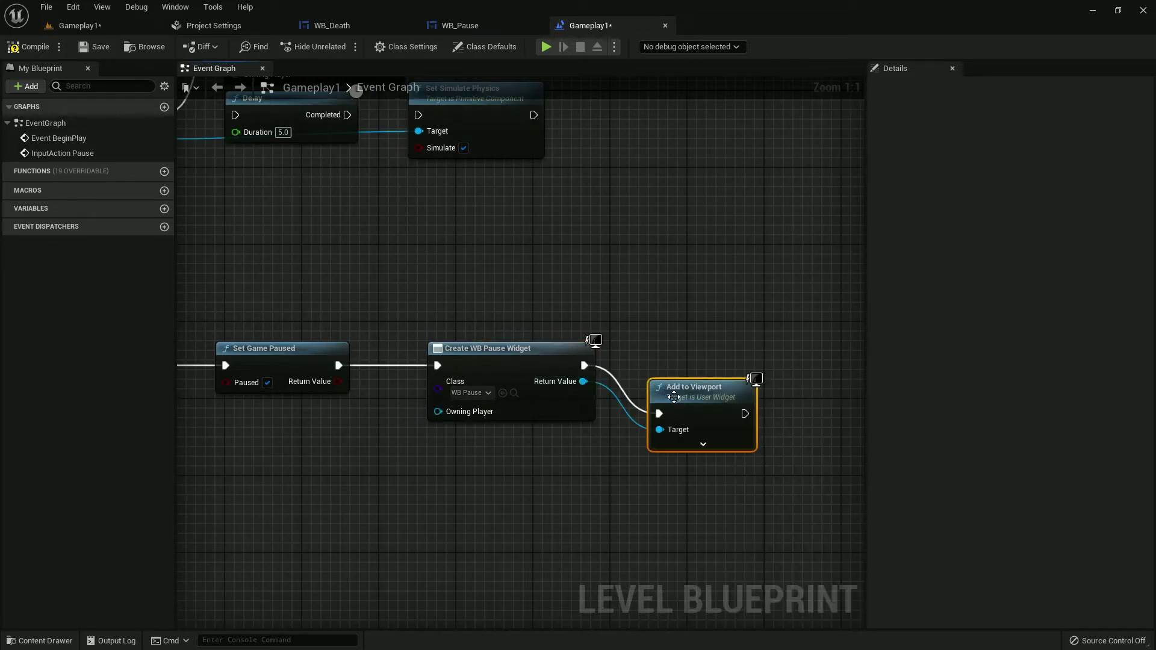
{"action": "left_click_drag", "start_coordinate": [673, 398], "coordinate": [713, 348]}
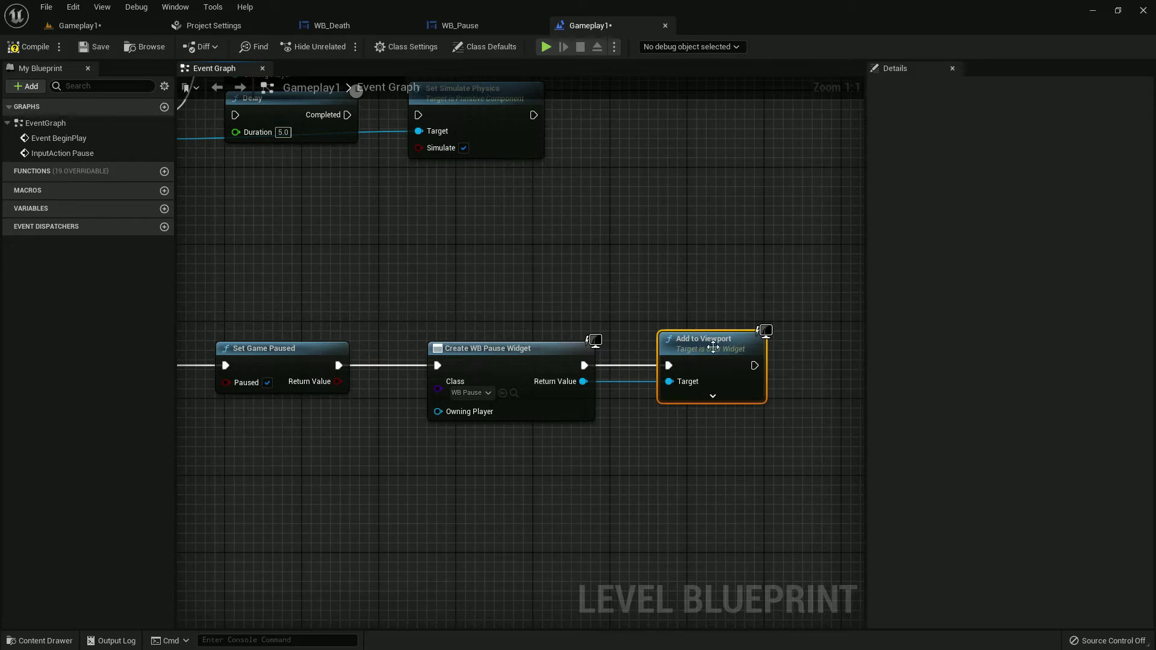
{"action": "left_click", "coordinate": [99, 47]}
{"action": "left_click", "coordinate": [102, 31]}
{"action": "key", "text": "ctrl+space"}
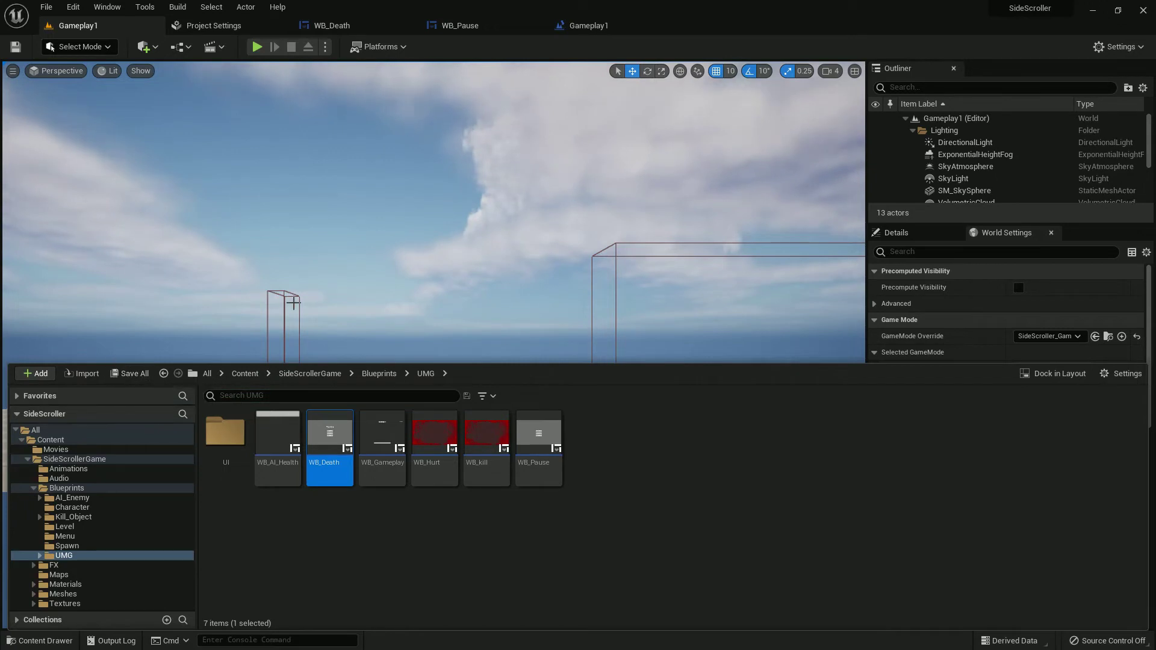
Start a play session, run and jump, then pause with Escape and resume.
{"action": "left_click", "coordinate": [292, 303]}
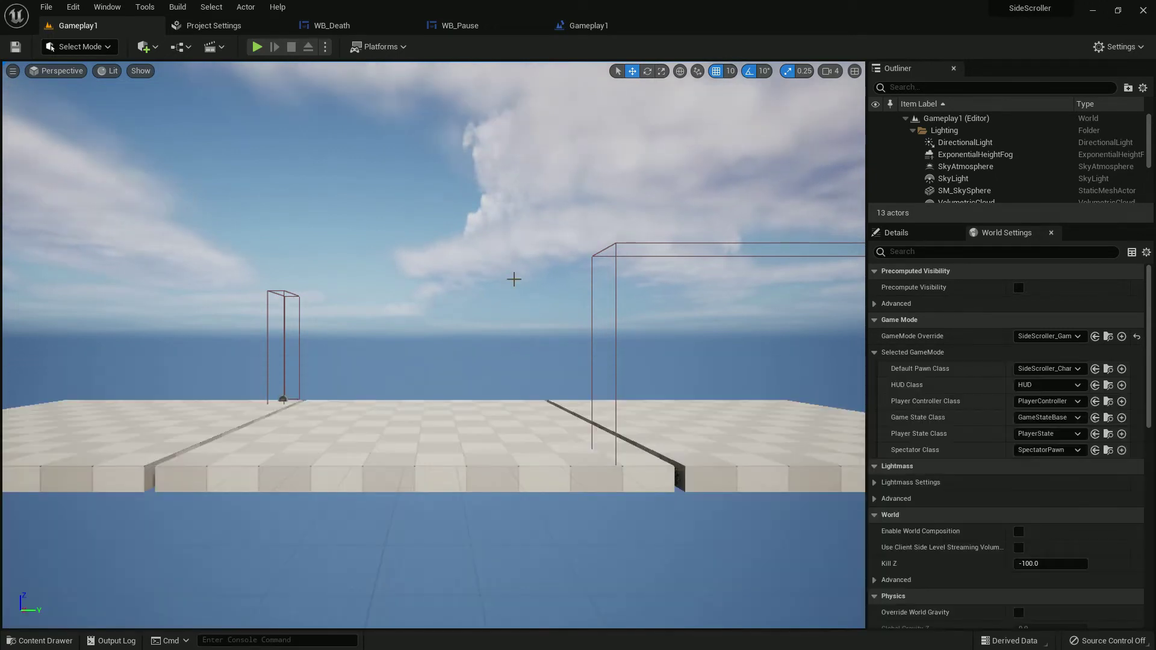
{"action": "key", "text": "alt+p"}
{"action": "key", "text": "d"}
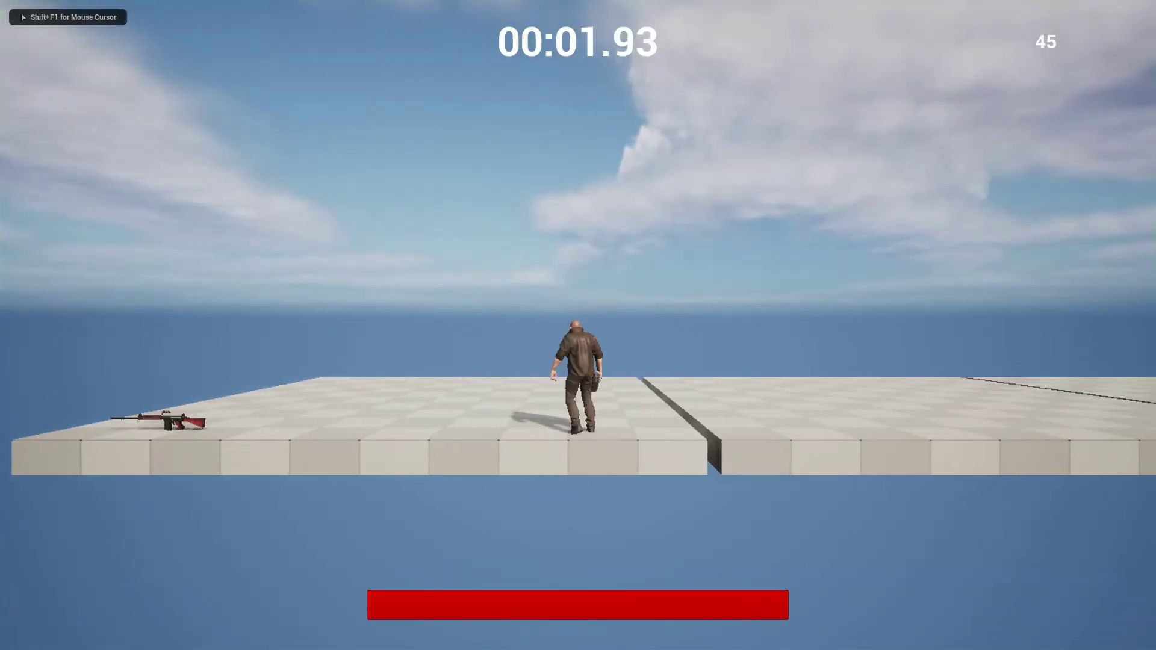
{"action": "key", "text": "a"}
{"action": "key", "text": "d"}
{"action": "key", "text": "a"}
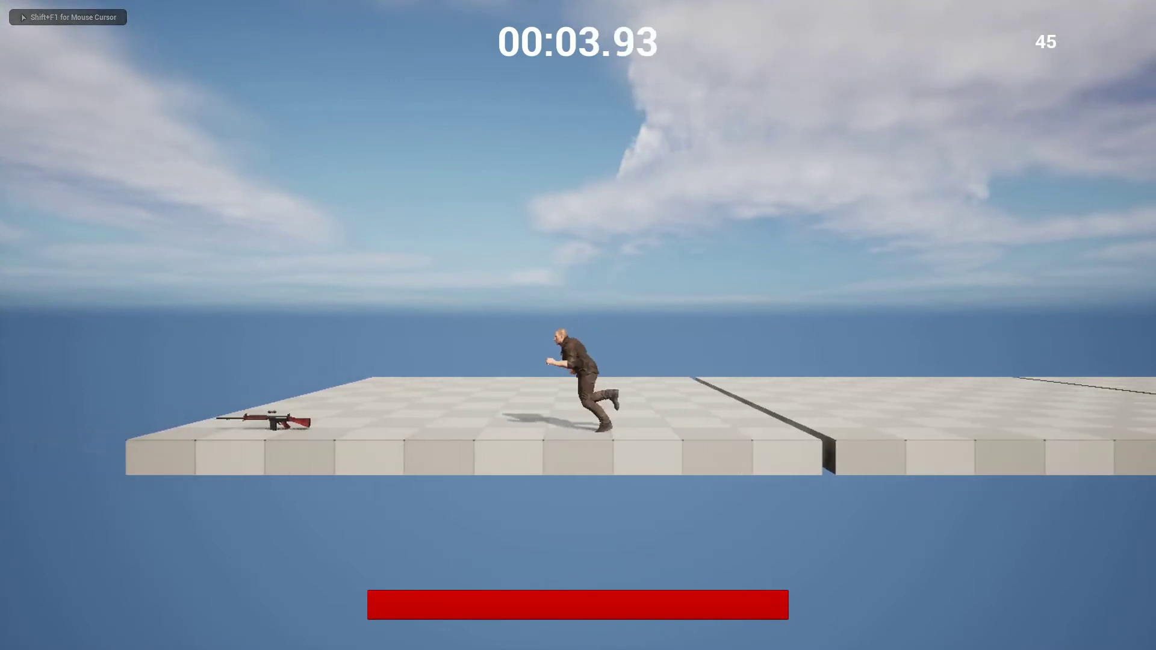
{"action": "key", "text": "d"}
{"action": "key", "text": "a"}
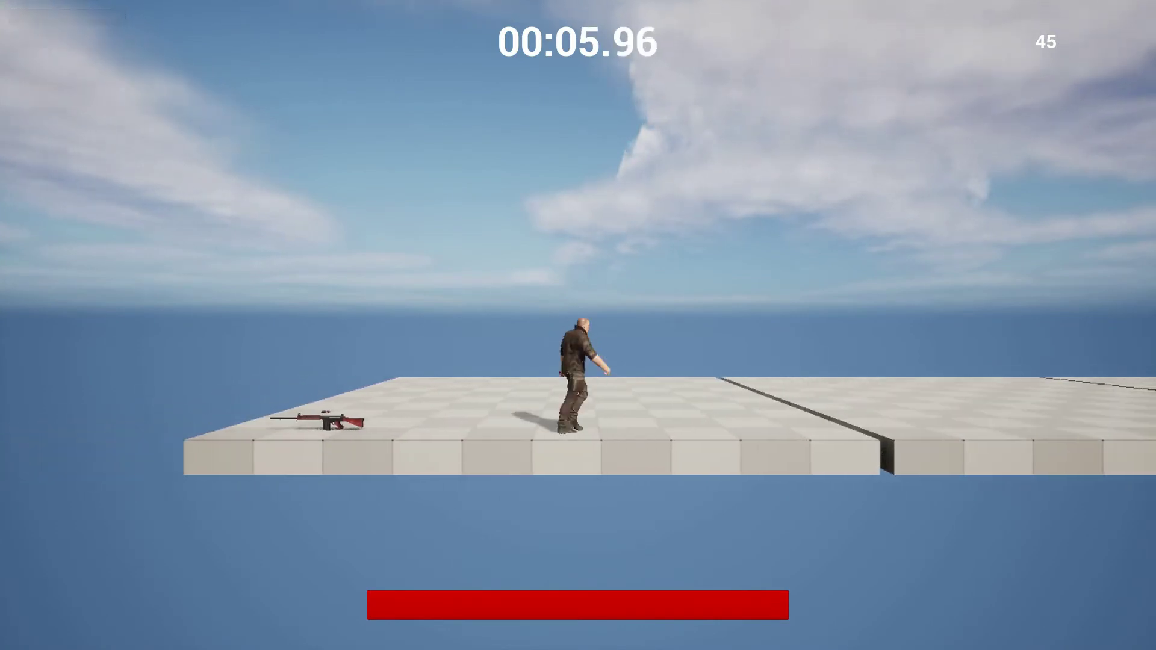
{"action": "key", "text": "d"}
{"action": "key", "text": "space"}
{"action": "key", "text": "Escape"}
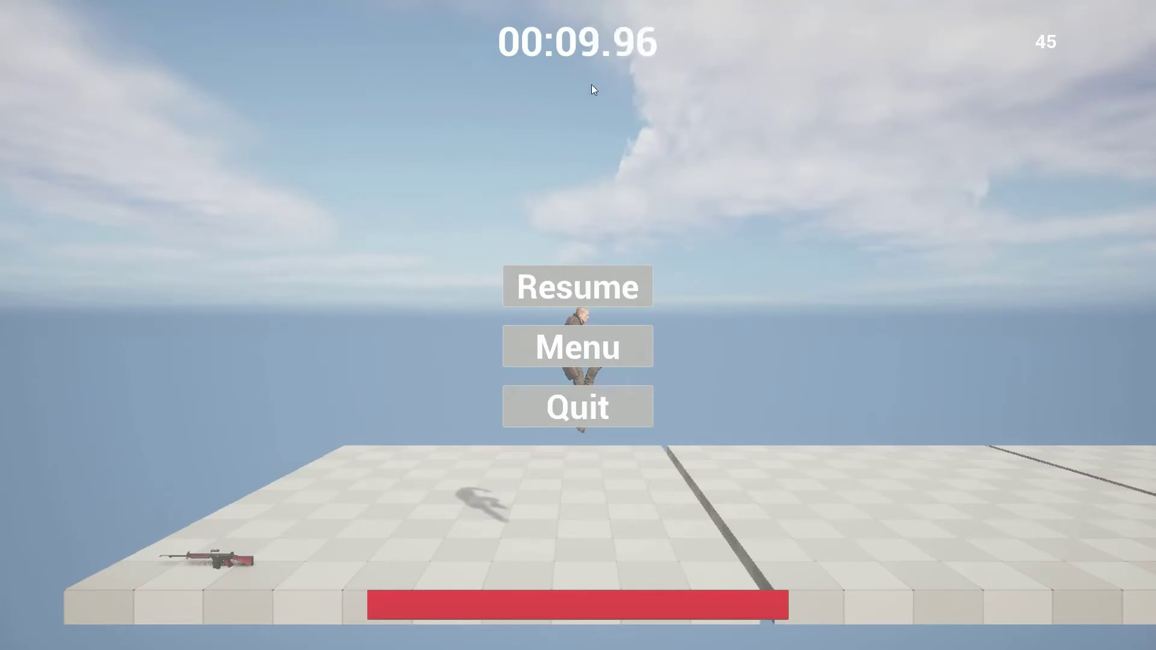
{"action": "left_click", "coordinate": [561, 292]}
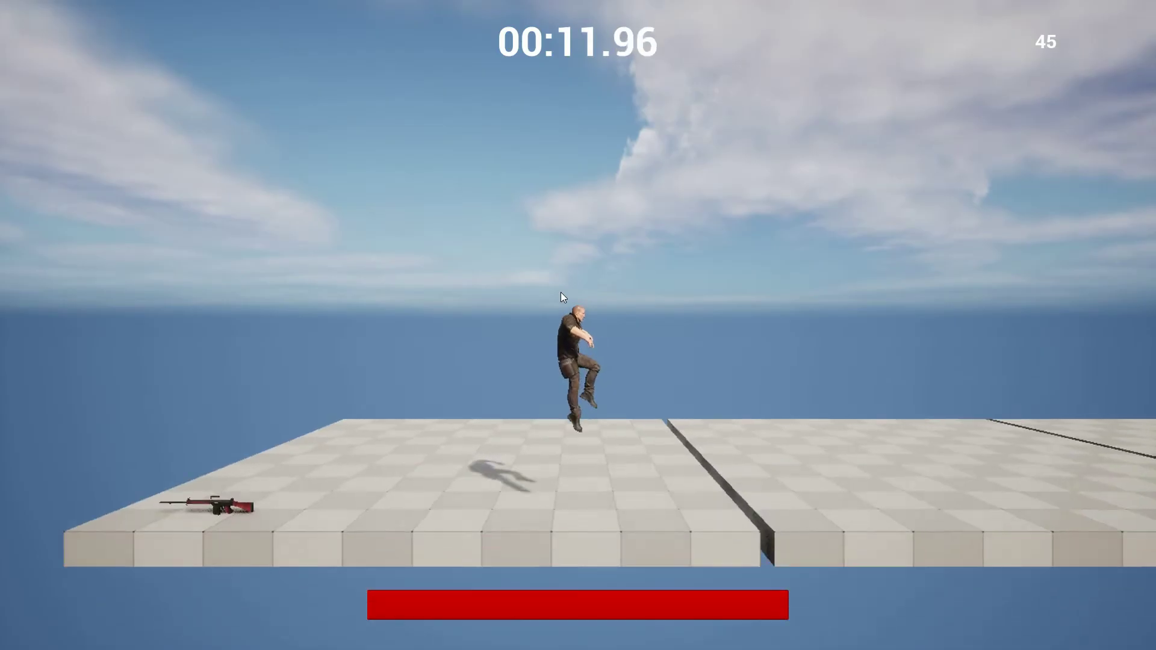
Run and jump again, then pause and resume a second time.
{"action": "key", "text": "d"}
{"action": "key", "text": "a"}
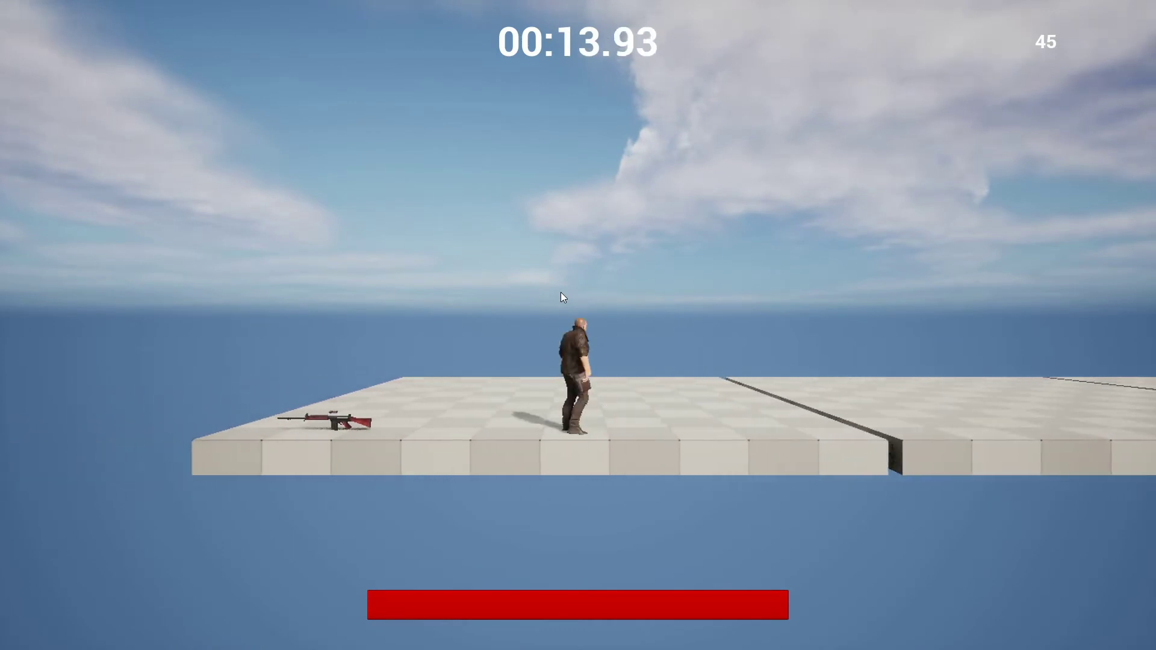
{"action": "key", "text": "d"}
{"action": "key", "text": "a"}
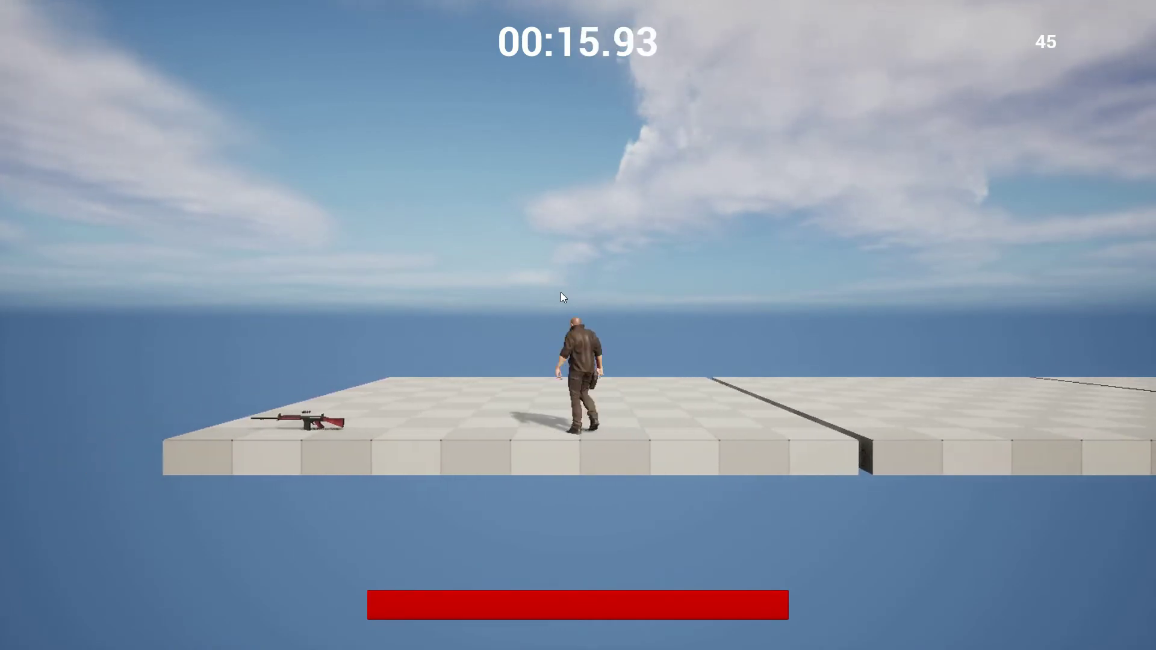
{"action": "key", "text": "space"}
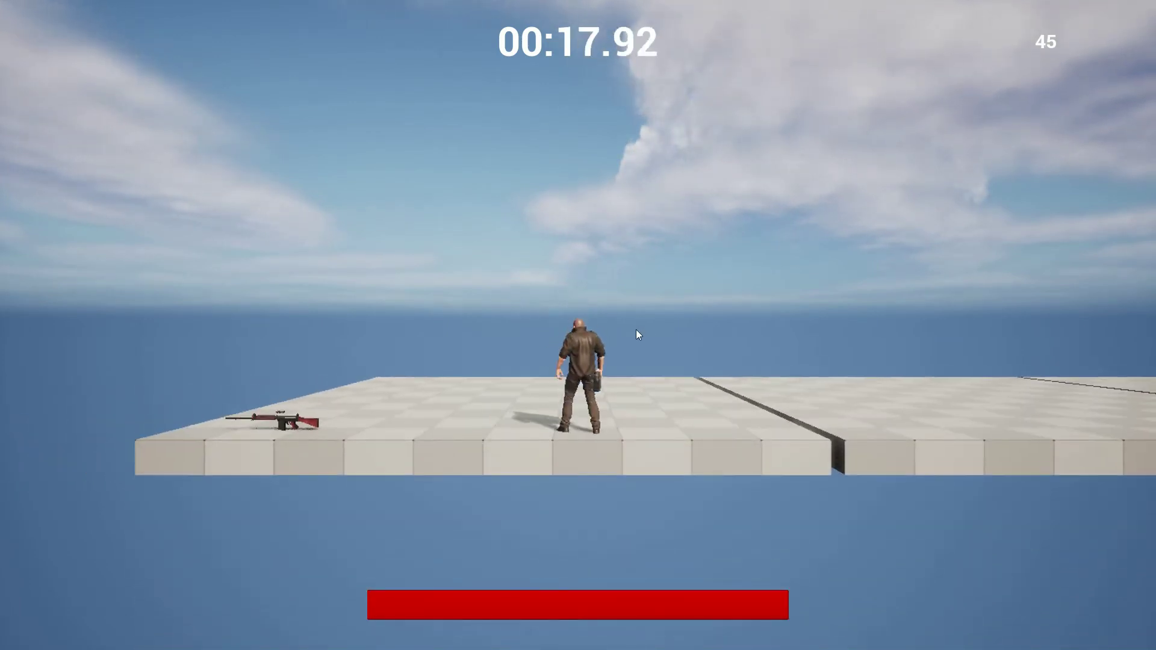
{"action": "key", "text": "space"}
{"action": "key", "text": "Escape"}
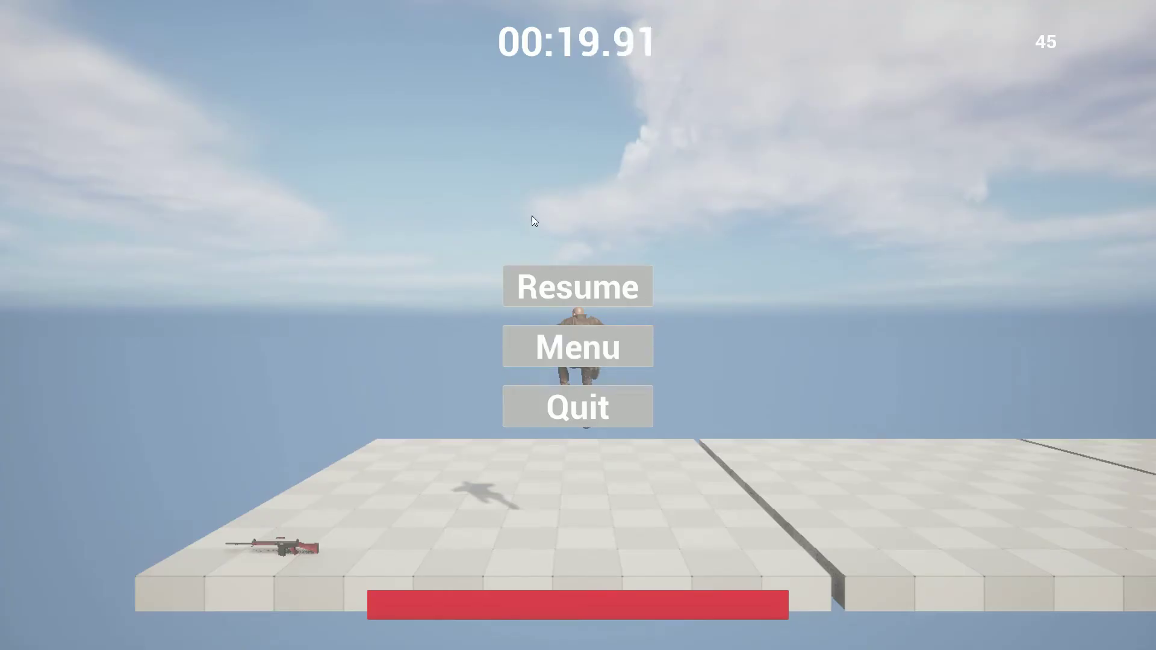
{"action": "left_click", "coordinate": [593, 282]}
Walk left and right, then stop the play session with Escape.
{"action": "key", "text": "d"}
{"action": "key", "text": "a"}
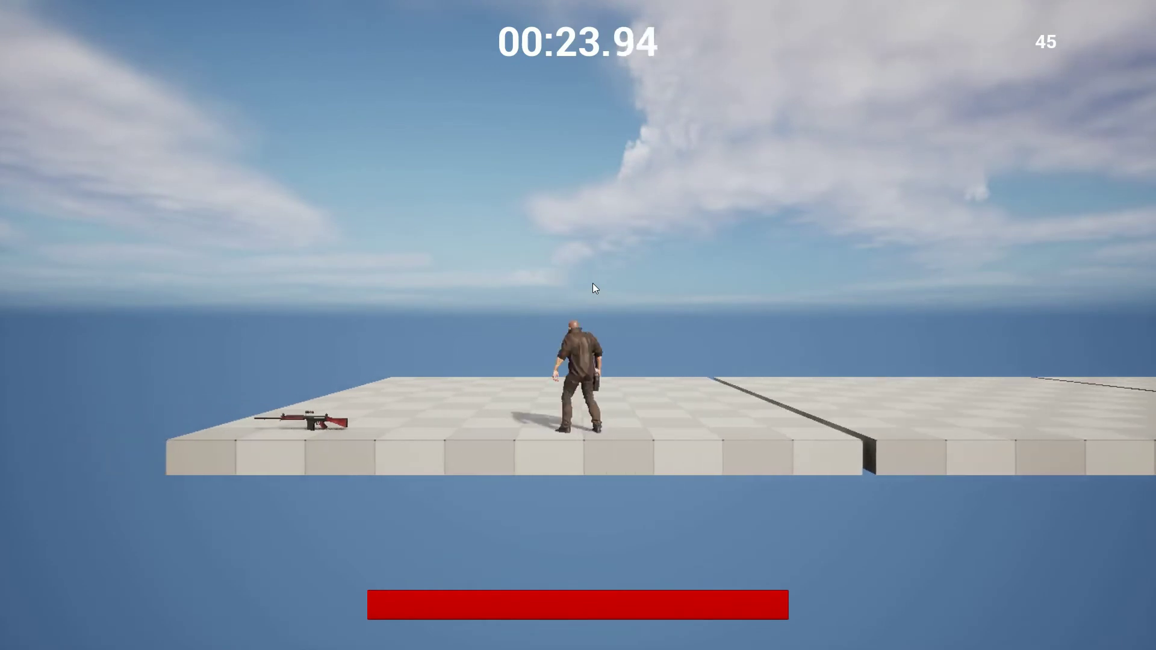
{"action": "key", "text": "d"}
{"action": "key", "text": "a"}
{"action": "key", "text": "Escape"}
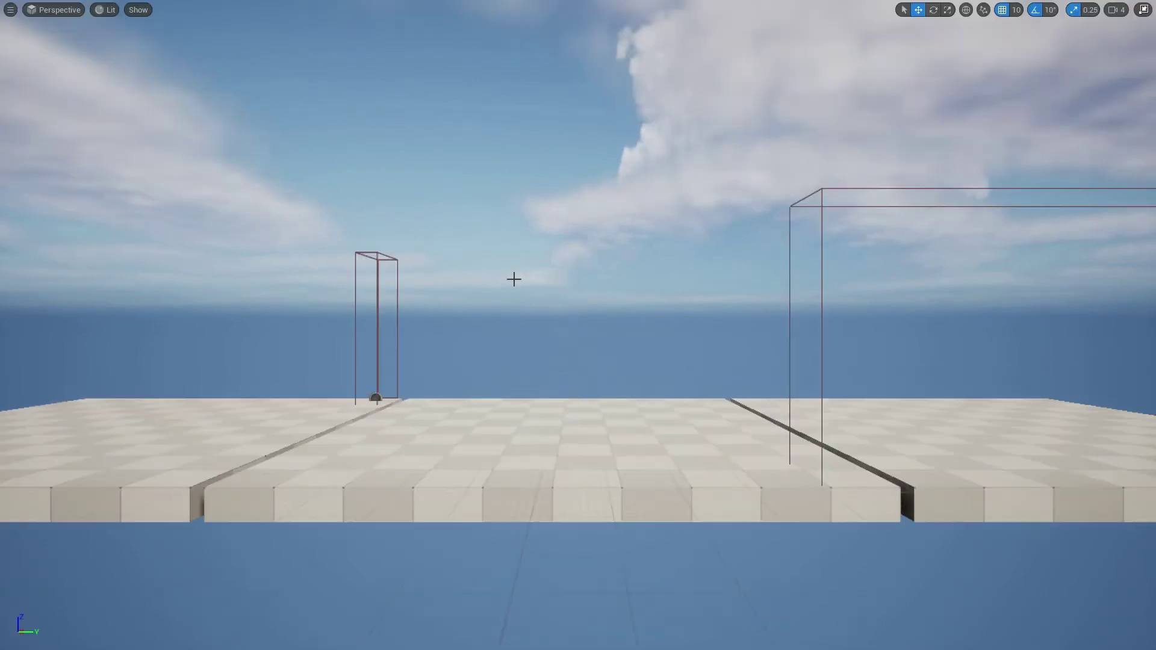
Replay the level, run around, resume from the pause menu, and end the session.
{"action": "key", "text": "alt+p"}
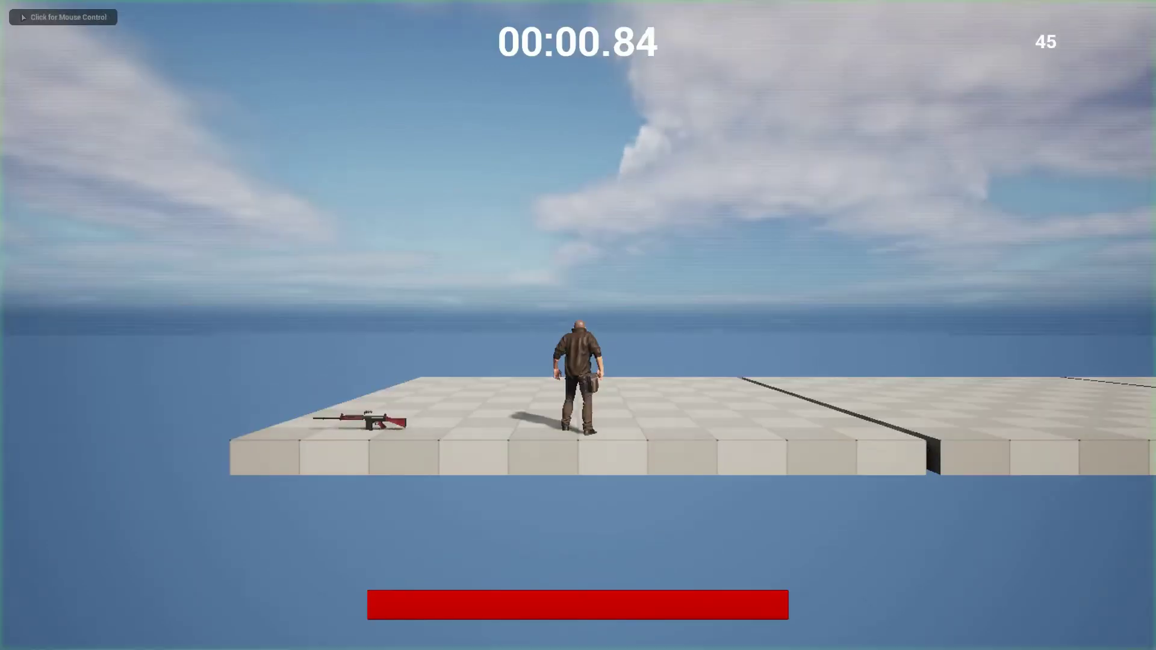
{"action": "key", "text": "a"}
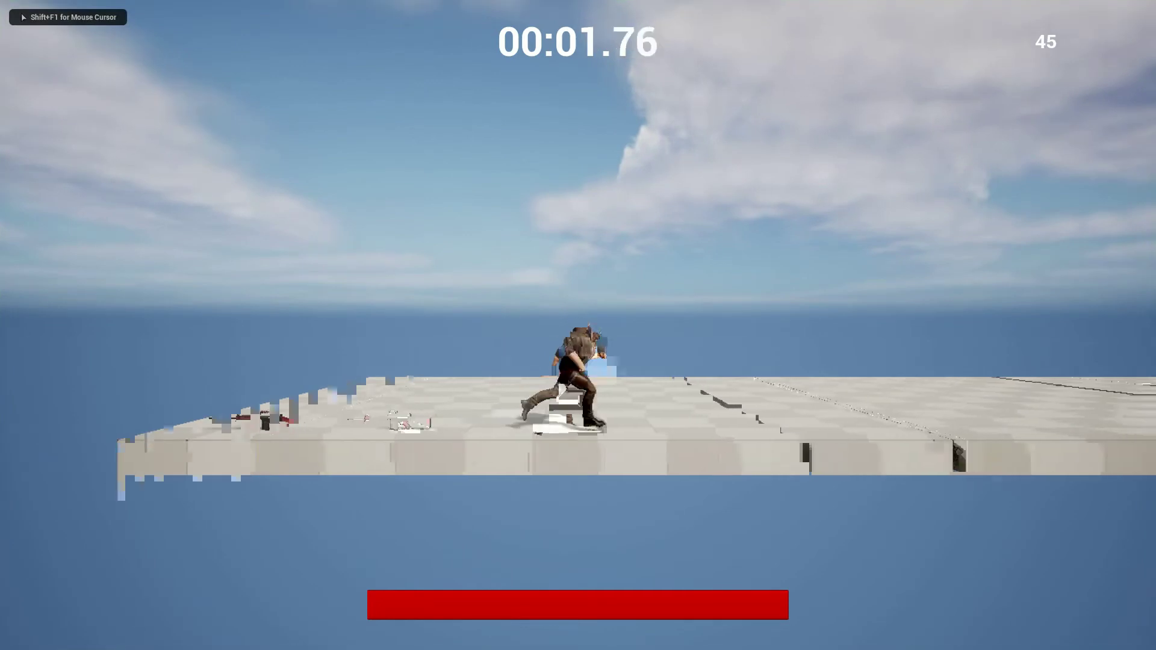
{"action": "key", "text": "d"}
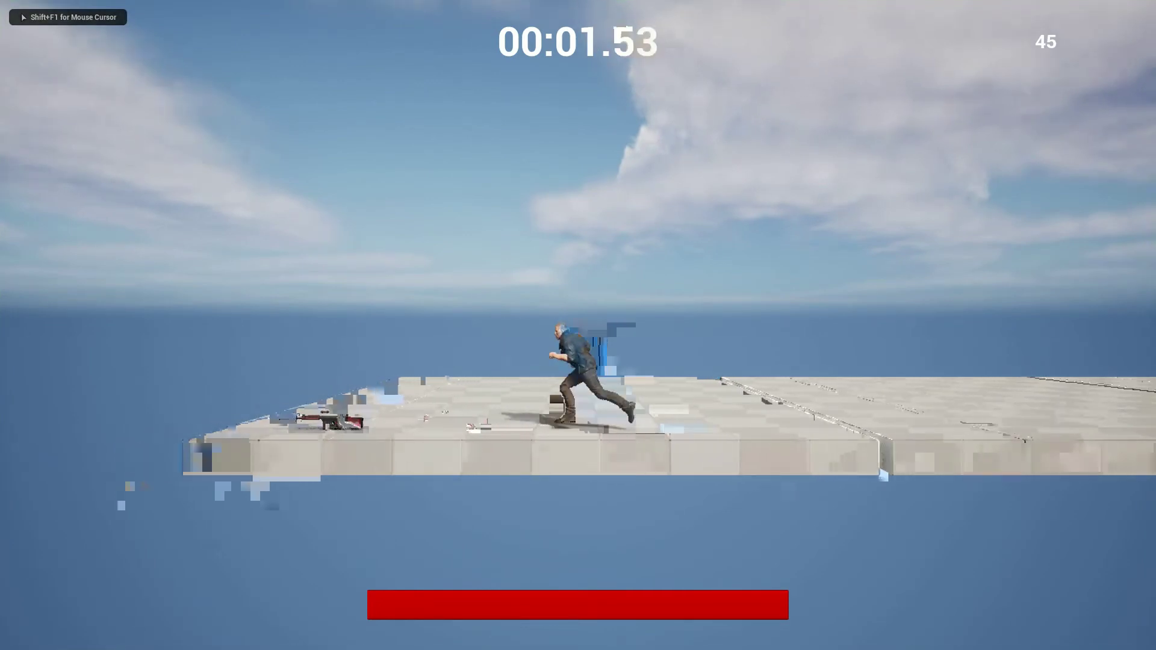
{"action": "key", "text": "a"}
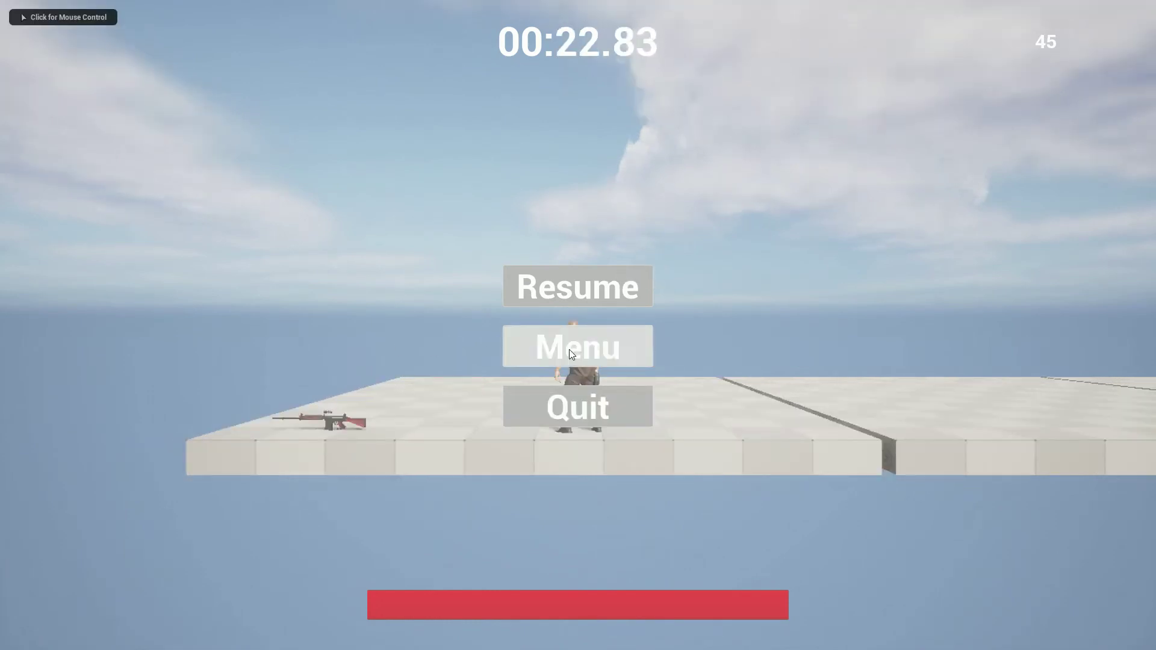
{"action": "left_click", "coordinate": [549, 281]}
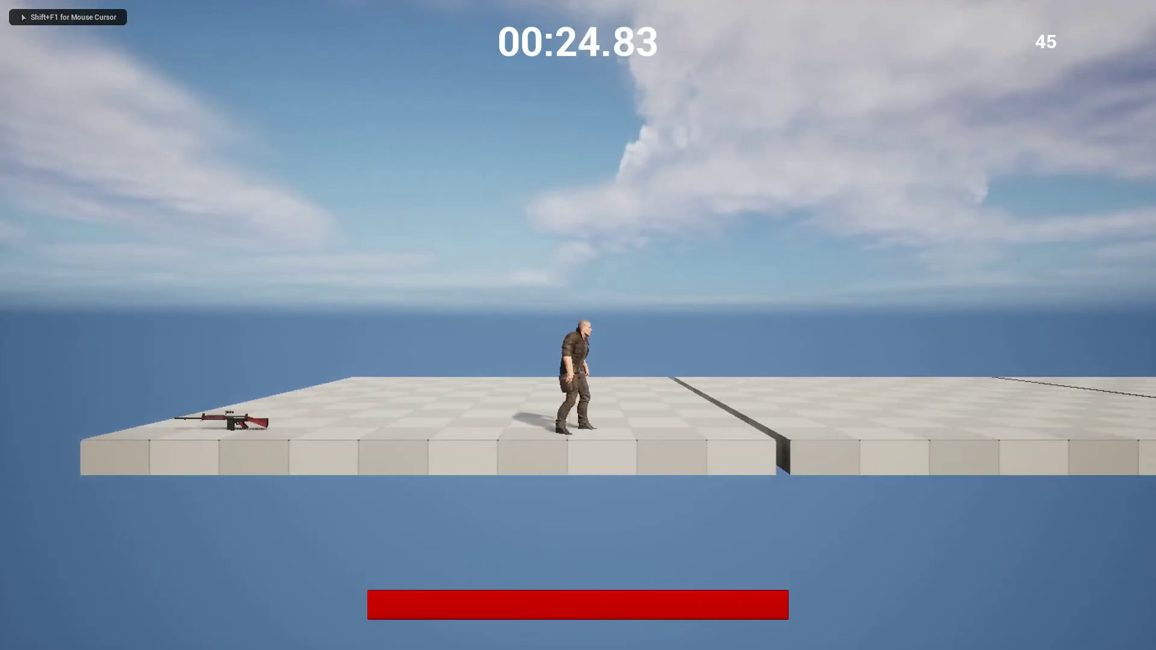
{"action": "key", "text": "Escape"}
Add a Boolean variable named Pause? to the SideScroller_Character blueprint.
{"action": "left_click", "coordinate": [1109, 369]}
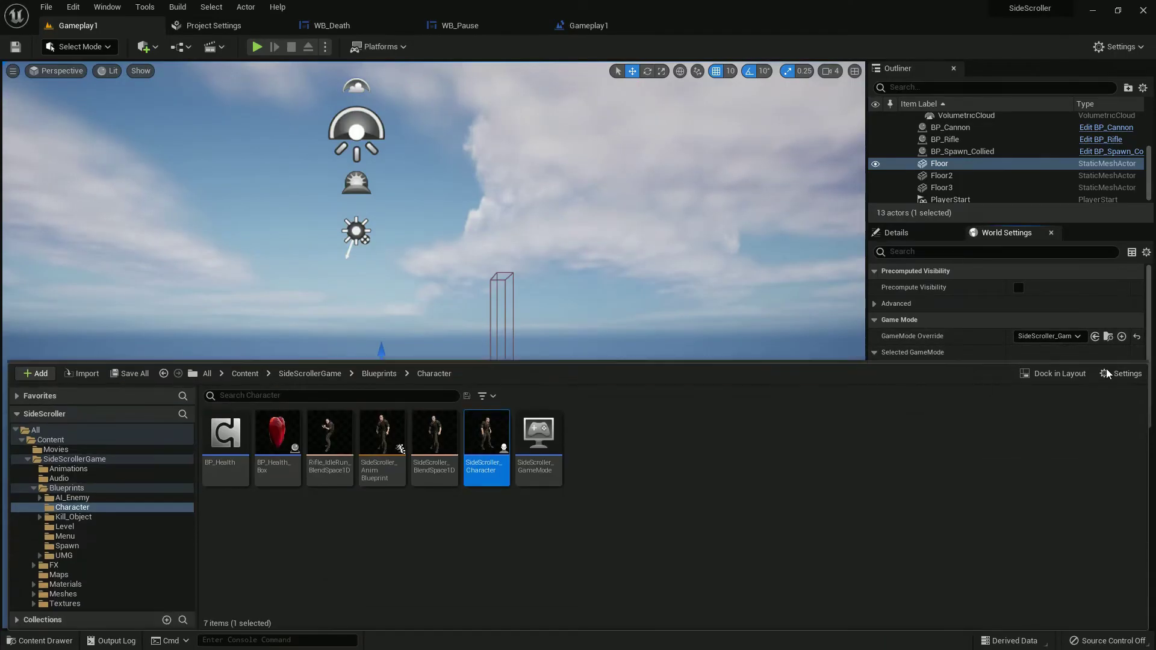
{"action": "double_click", "coordinate": [490, 444]}
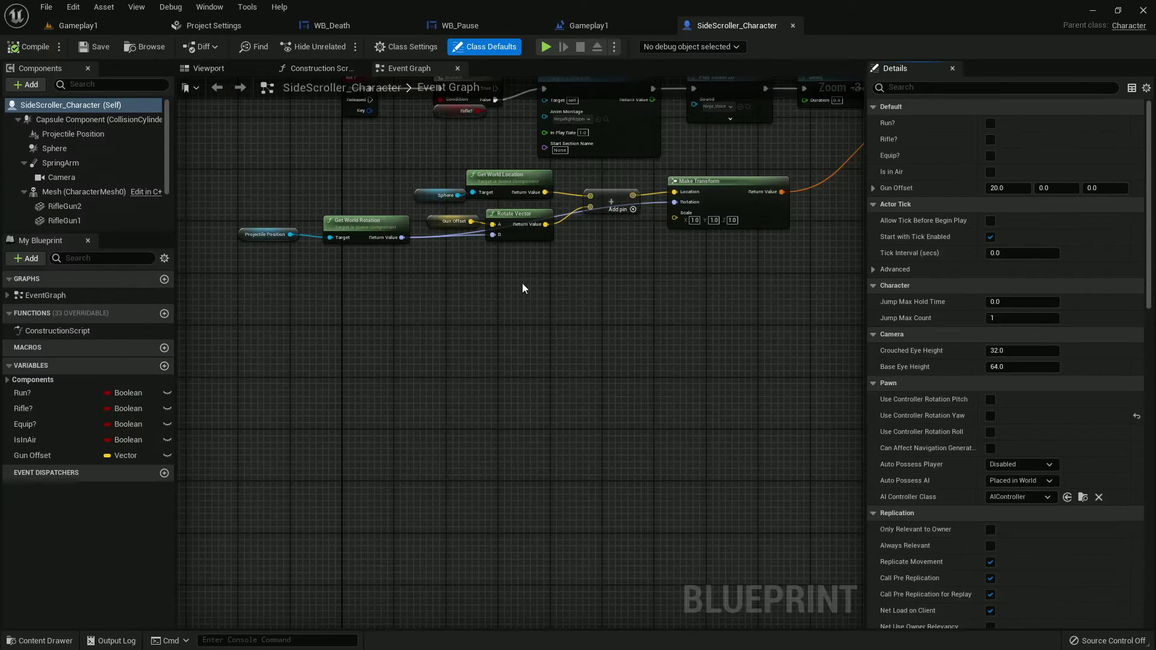
{"action": "left_click", "coordinate": [164, 364]}
{"action": "type", "text": "Pause?"}
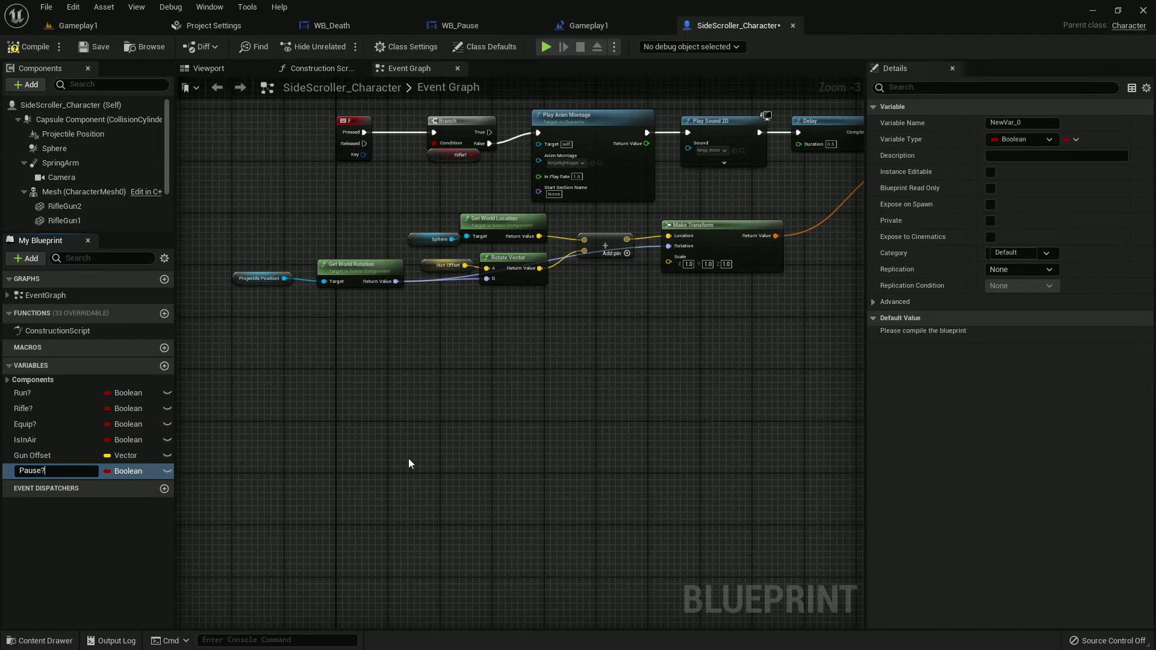
{"action": "key", "text": "Return"}
{"action": "right_click_drag", "start_coordinate": [580, 206], "coordinate": [534, 159]}
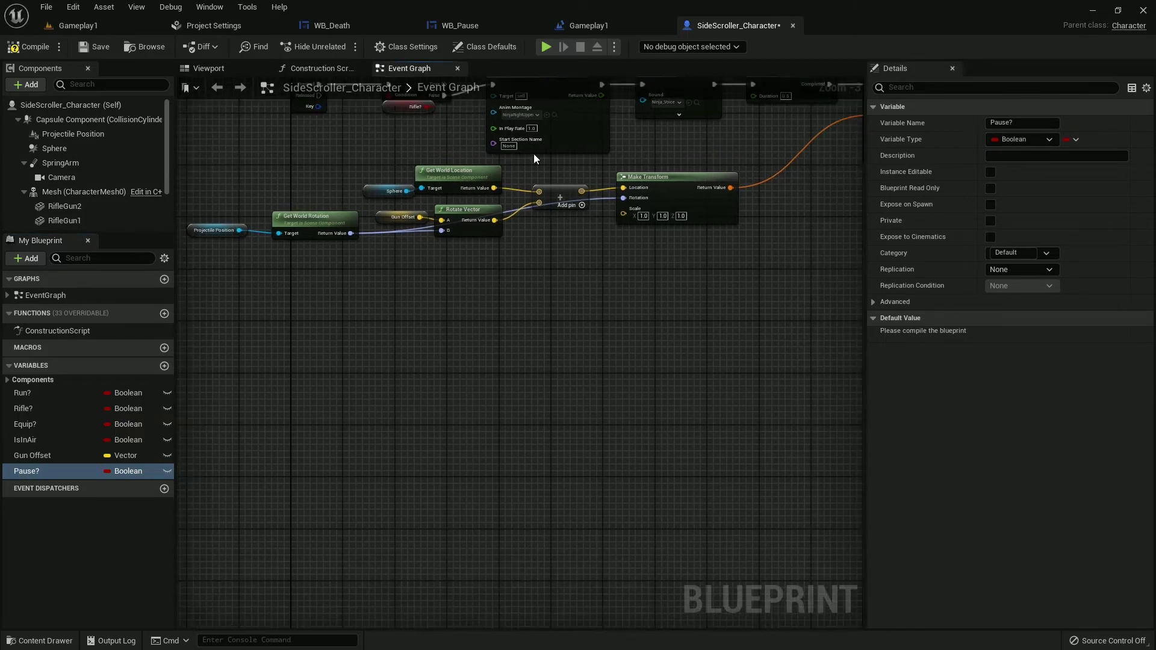
Remove the four InputAction Pause nodes from the Gameplay1 level blueprint, then compile and save.
{"action": "left_click", "coordinate": [588, 20]}
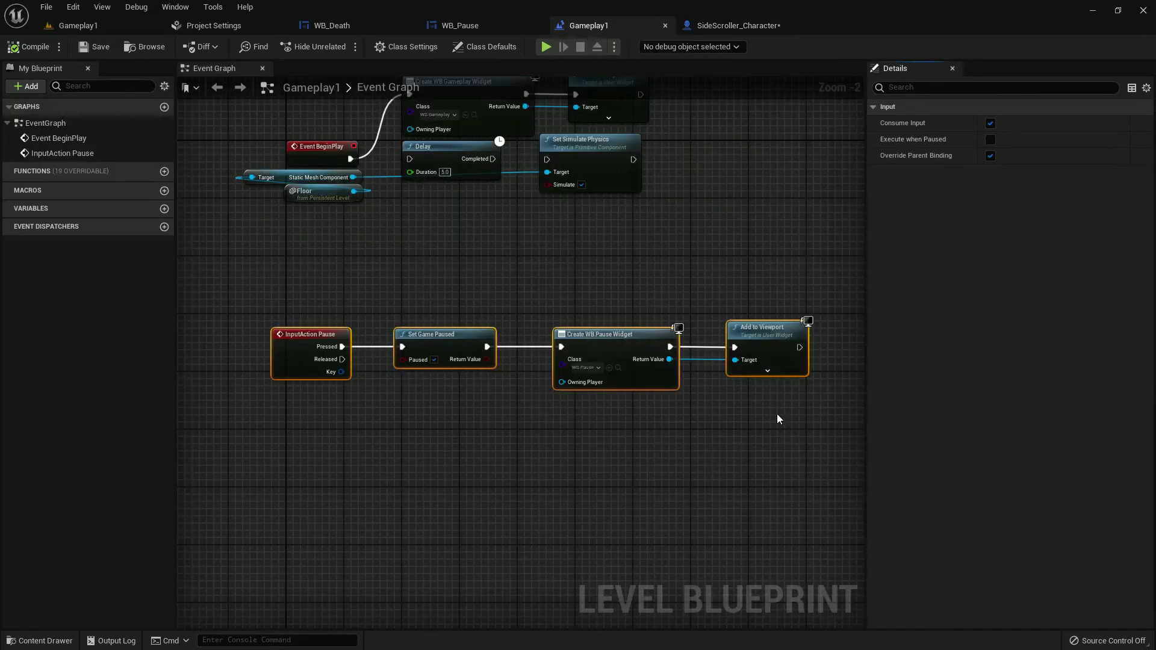
{"action": "left_click_drag", "start_coordinate": [641, 445], "coordinate": [196, 273]}
{"action": "key", "text": "Delete"}
{"action": "left_click", "coordinate": [34, 52]}
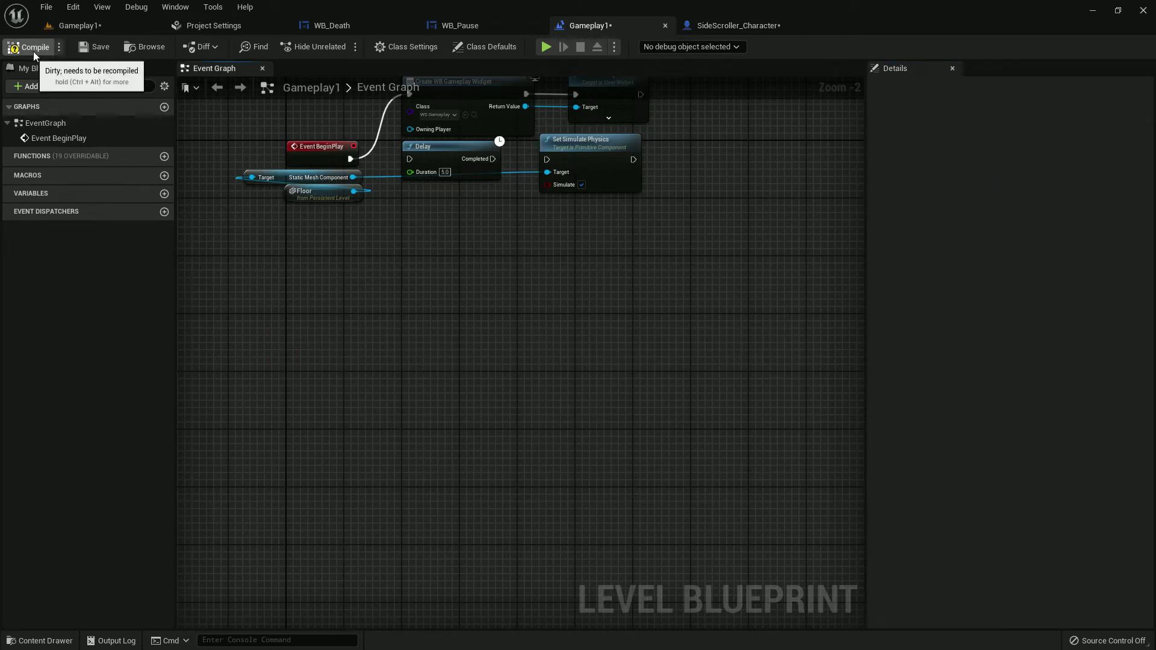
{"action": "left_click", "coordinate": [91, 49]}
{"action": "left_click", "coordinate": [735, 26]}
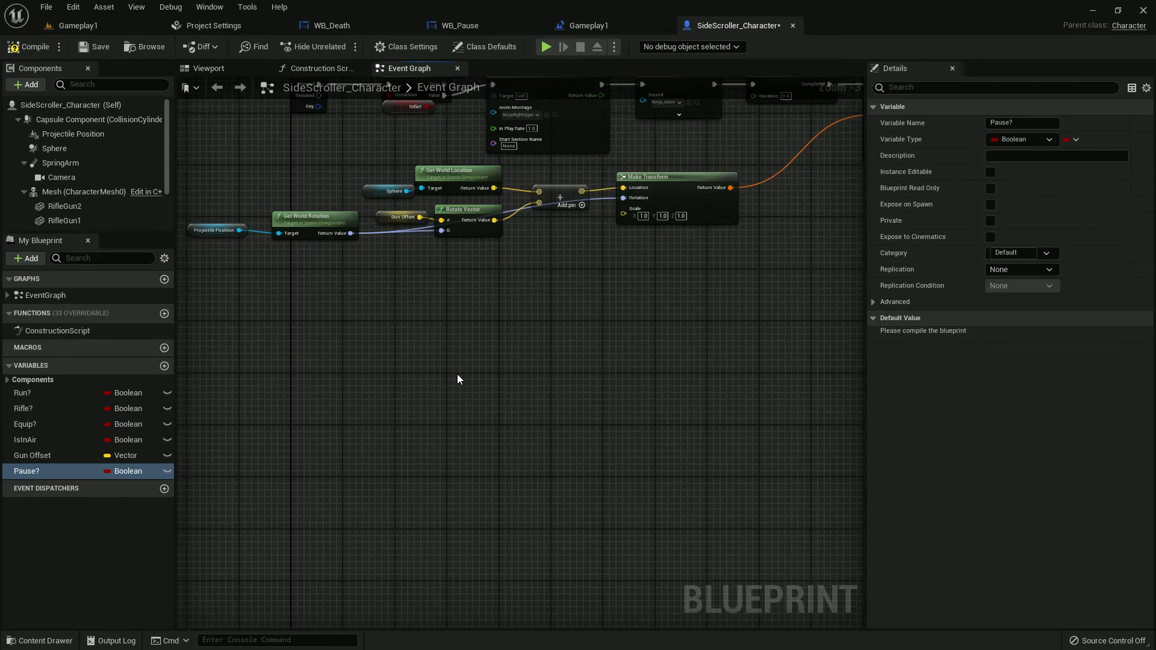
Paste the pause input nodes into the character's Event Graph beneath the firing logic.
{"action": "key", "text": "ctrl+z"}
{"action": "left_click_drag", "start_coordinate": [293, 379], "coordinate": [526, 375]}
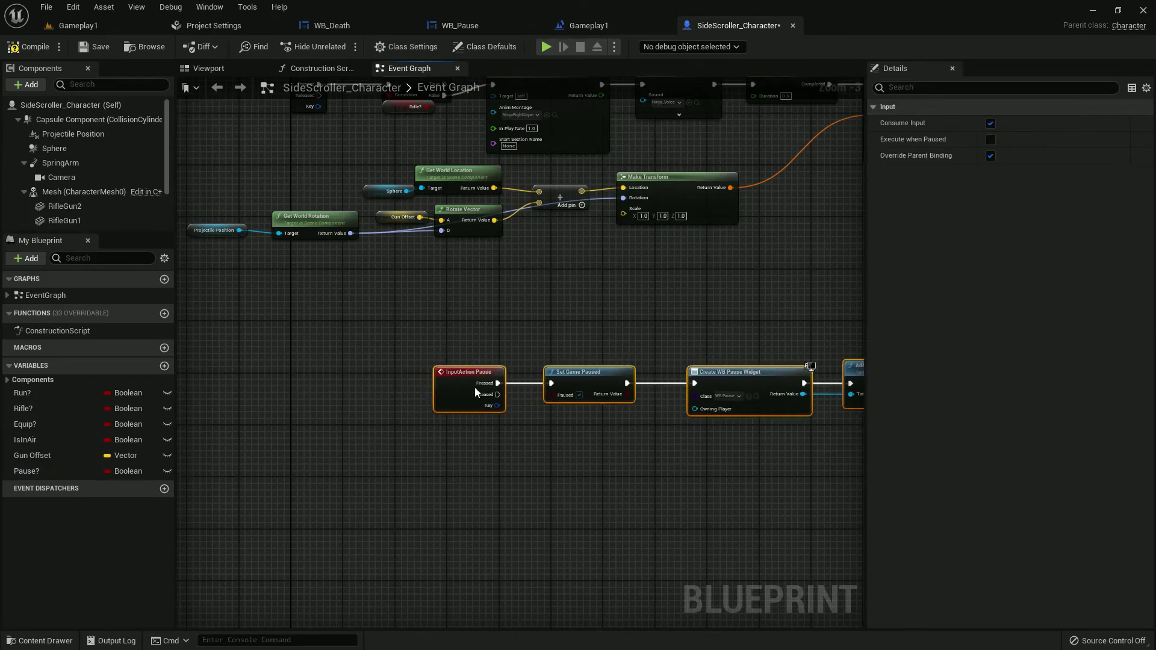
{"action": "right_click_drag", "start_coordinate": [534, 361], "coordinate": [530, 452]}
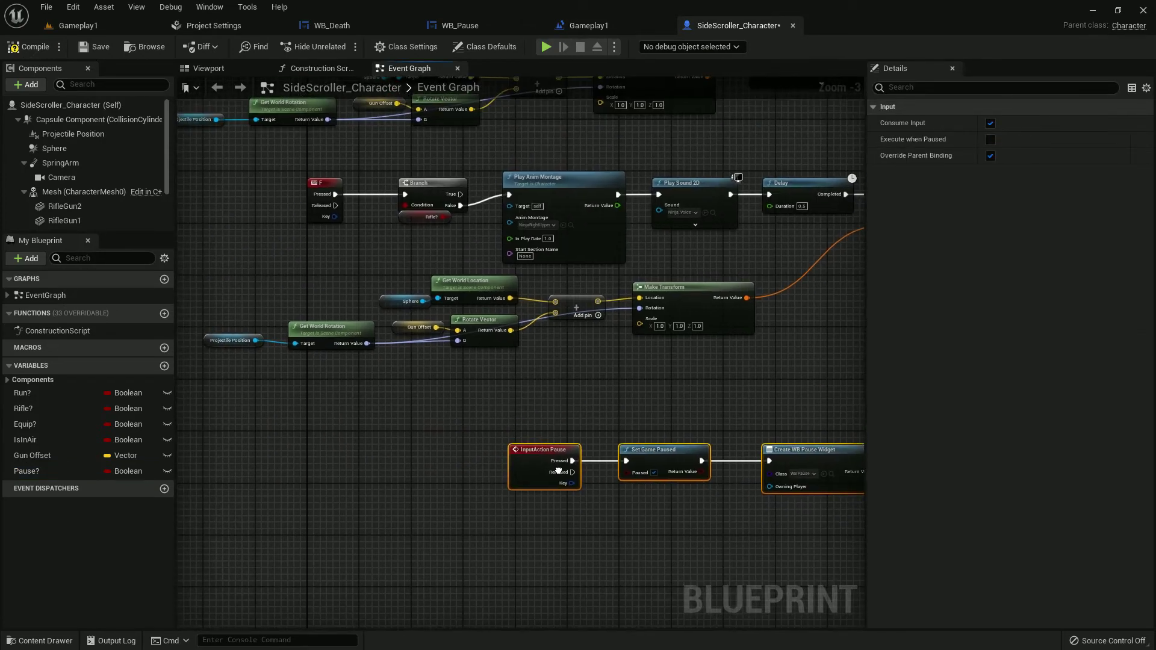
{"action": "left_click_drag", "start_coordinate": [530, 453], "coordinate": [326, 449]}
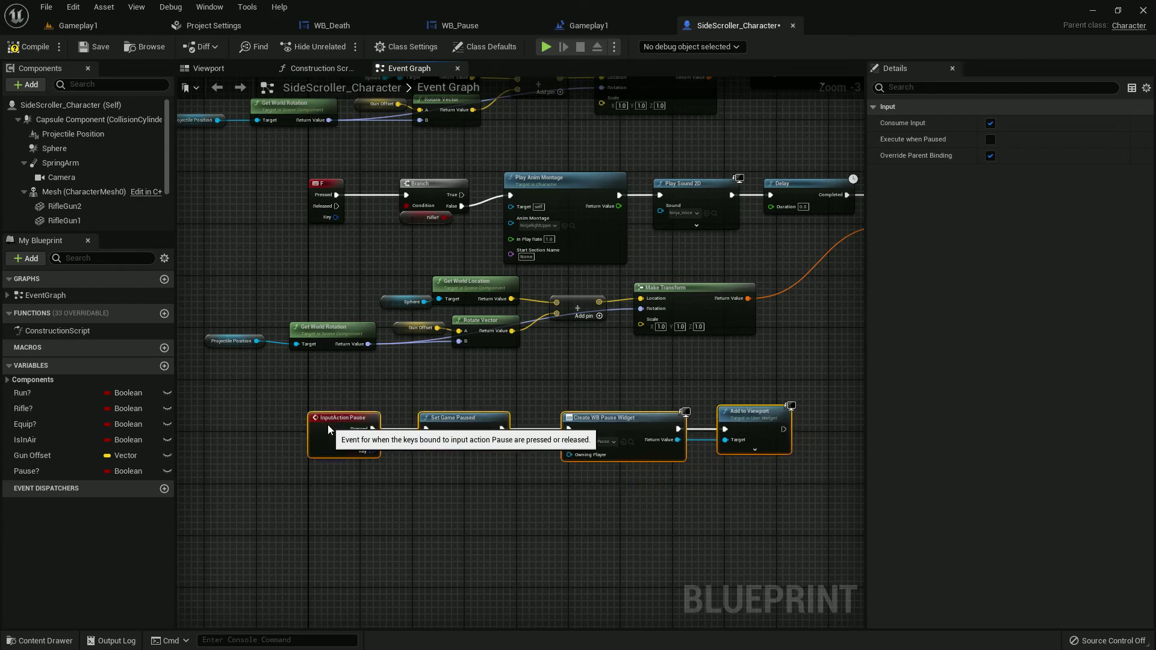
{"action": "scroll", "coordinate": [514, 526], "scroll_direction": "up", "scroll_amount": 4}
{"action": "mouse_move", "coordinate": [514, 527]}
{"action": "right_mouse_down"}
{"action": "mouse_move", "coordinate": [410, 322]}
{"action": "mouse_move", "coordinate": [561, 332]}
{"action": "right_mouse_up"}
Insert a checked SET Pause? node right after Set Game Paused, then compile.
{"action": "mouse_move", "coordinate": [588, 372]}
{"action": "left_mouse_down"}
{"action": "mouse_move", "coordinate": [764, 391]}
{"action": "mouse_move", "coordinate": [796, 373]}
{"action": "left_mouse_up"}
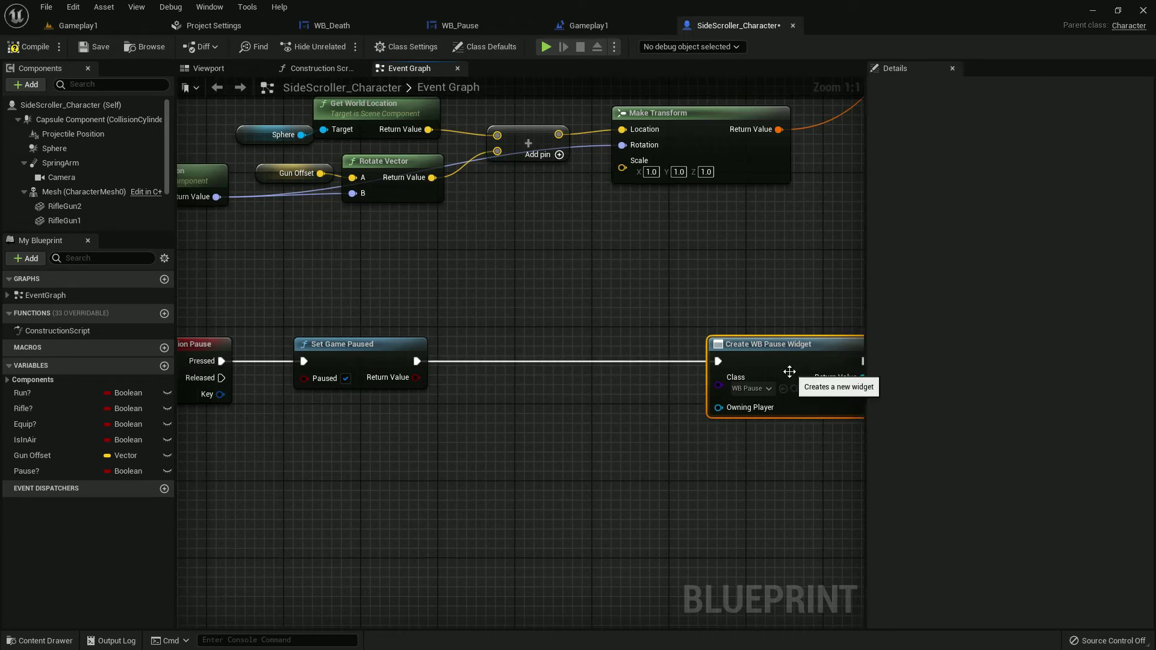
{"action": "left_click", "coordinate": [578, 433]}
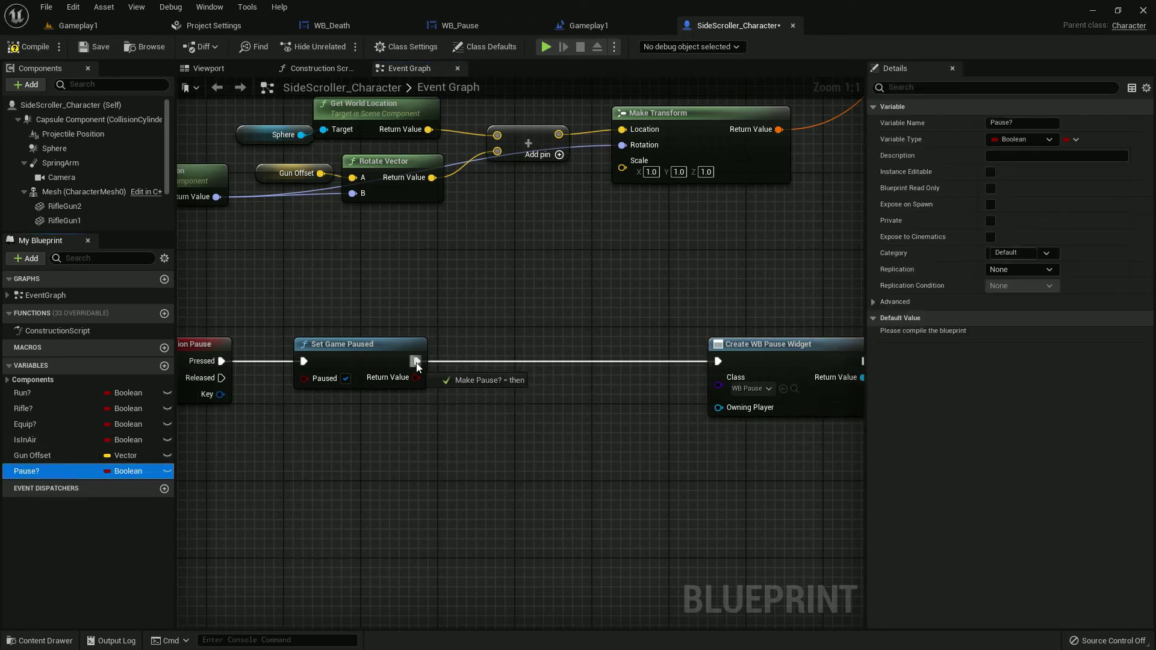
{"action": "left_click_drag", "start_coordinate": [27, 471], "coordinate": [416, 361], "text": "alt"}
{"action": "left_click_drag", "start_coordinate": [508, 373], "coordinate": [507, 363]}
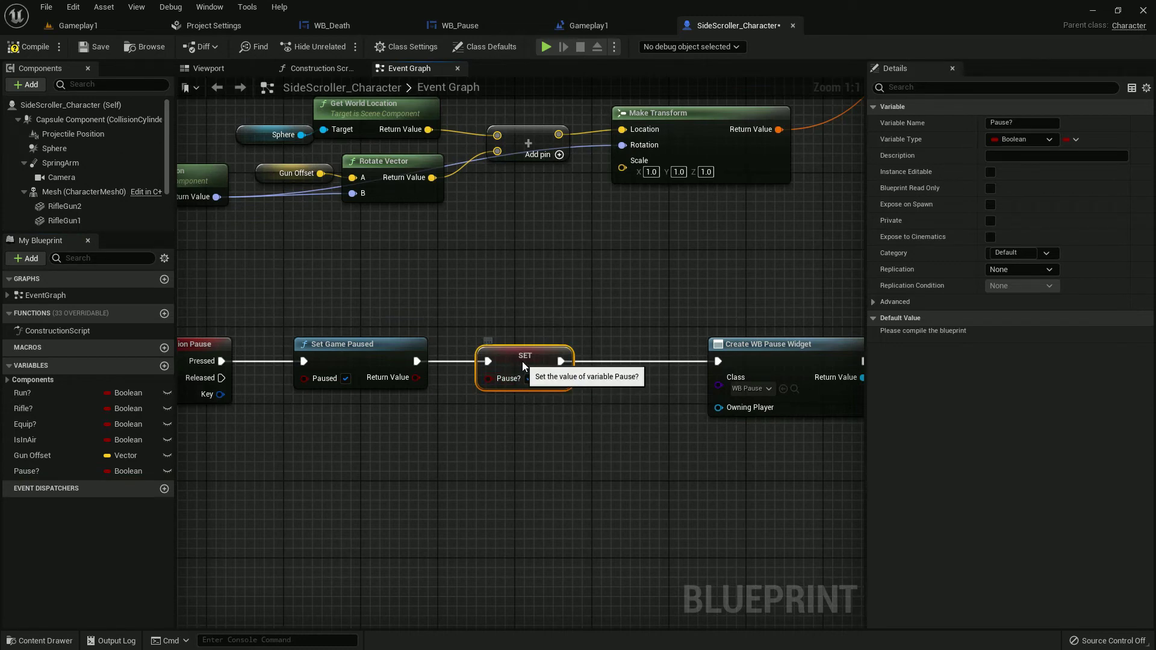
{"action": "left_click", "coordinate": [342, 213]}
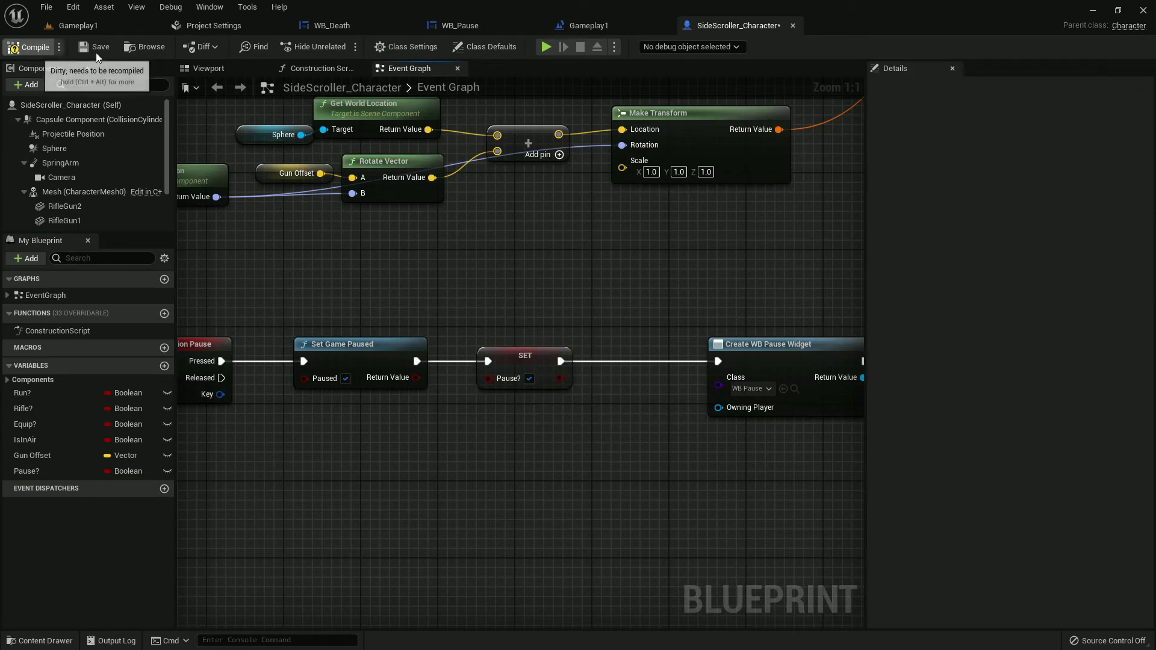
{"action": "left_click", "coordinate": [40, 49]}
{"action": "right_click_drag", "start_coordinate": [862, 461], "coordinate": [571, 376]}
{"action": "scroll", "coordinate": [572, 376], "scroll_direction": "down", "scroll_amount": 1}
Add Get Player Controller and a checked Set Show Mouse Cursor after Add to Viewport, then save.
{"action": "right_click", "coordinate": [571, 376]}
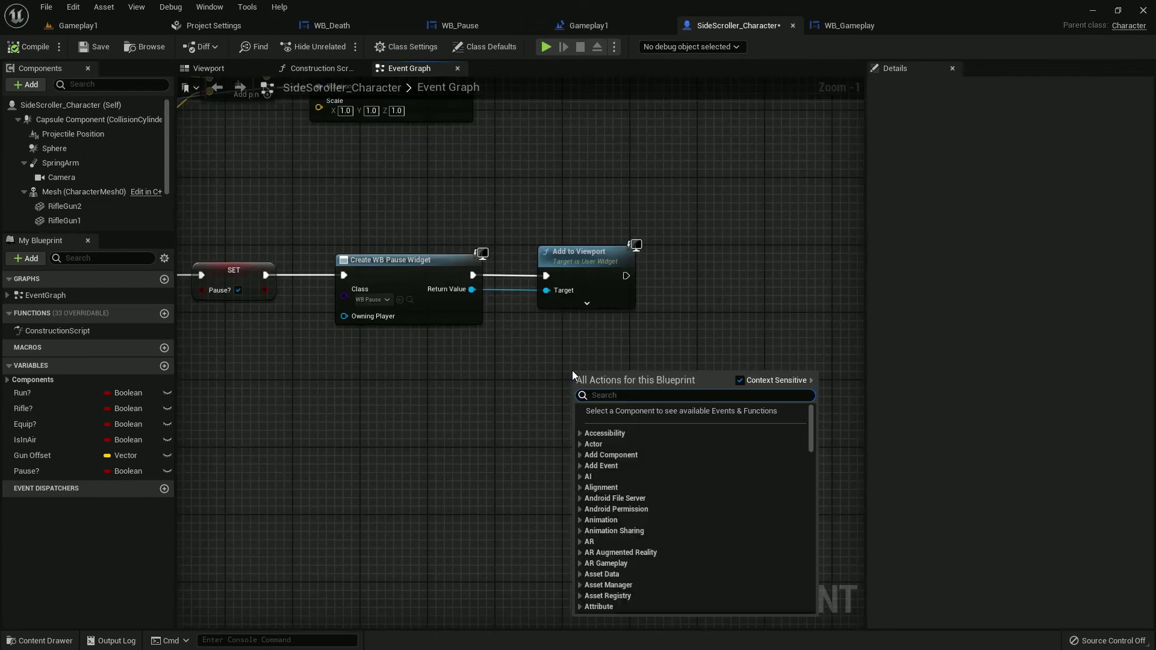
{"action": "type", "text": "get playe"}
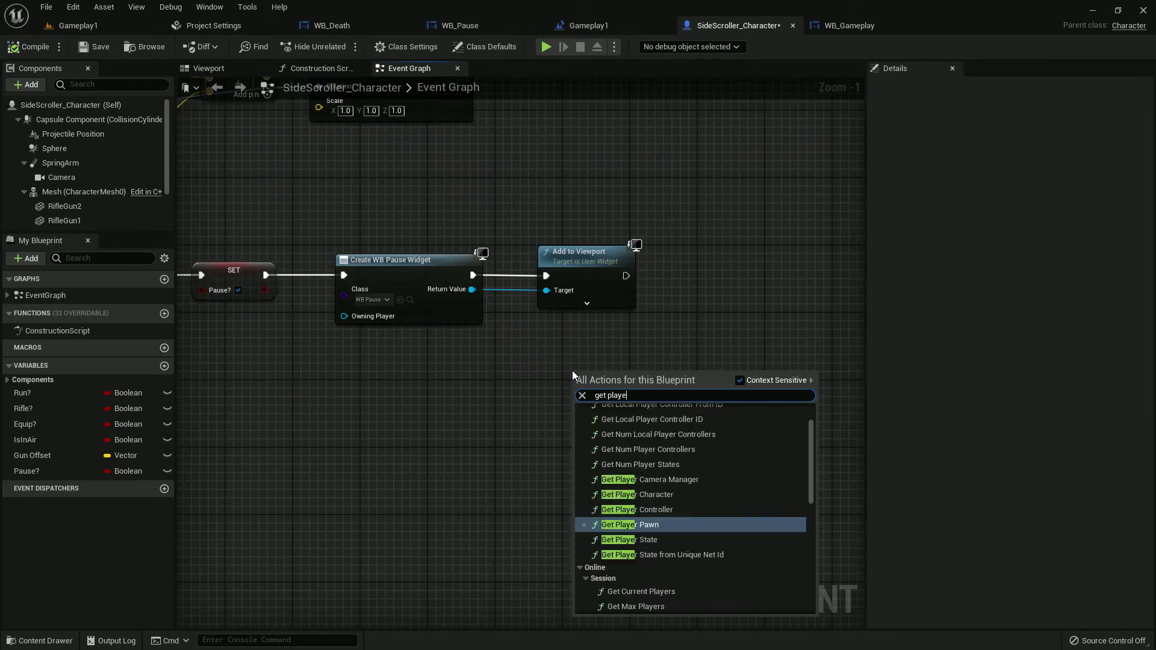
{"action": "type", "text": "r con"}
{"action": "key", "text": "Return"}
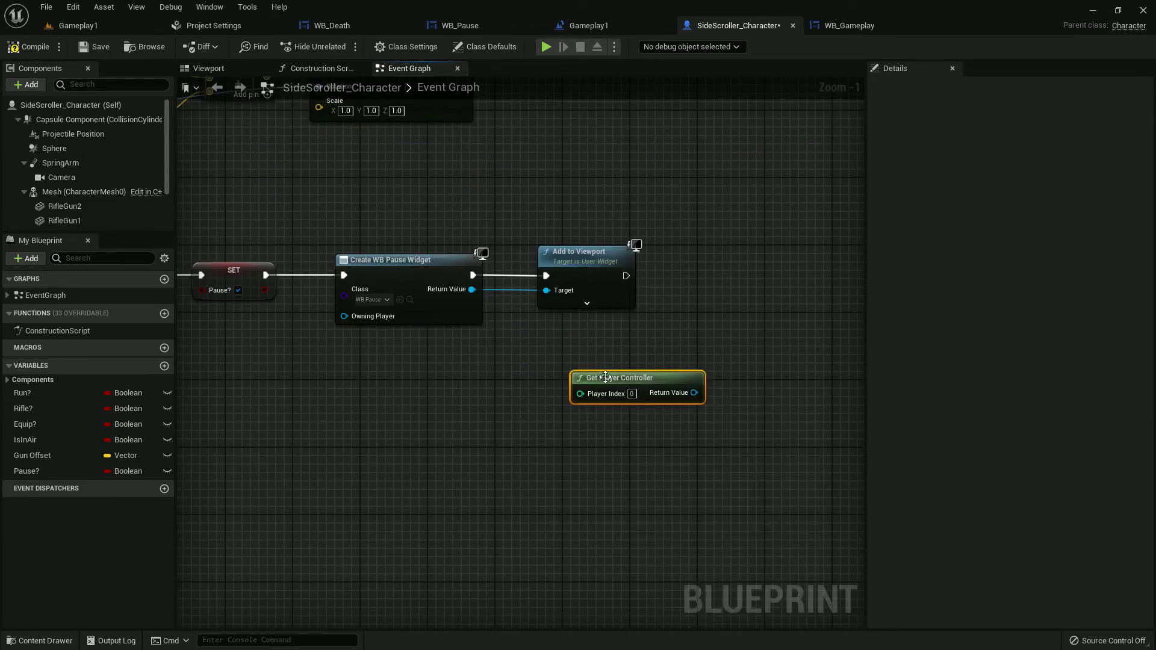
{"action": "left_click_drag", "start_coordinate": [600, 378], "coordinate": [541, 345]}
{"action": "left_click_drag", "start_coordinate": [636, 359], "coordinate": [711, 300]}
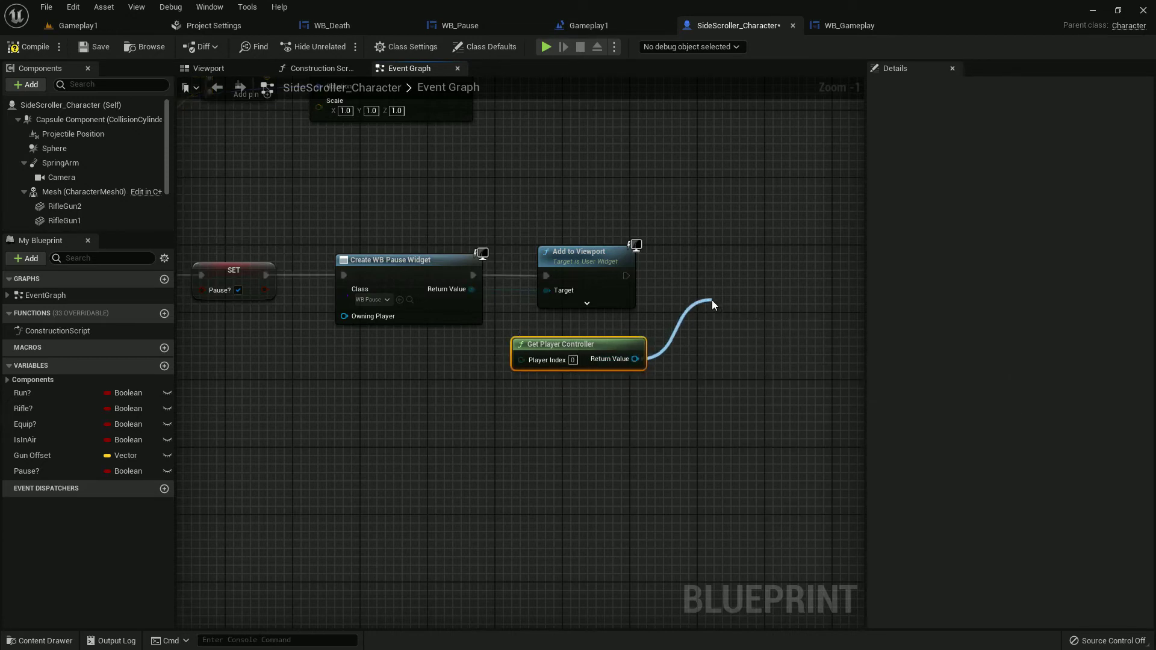
{"action": "type", "text": "set show mo"}
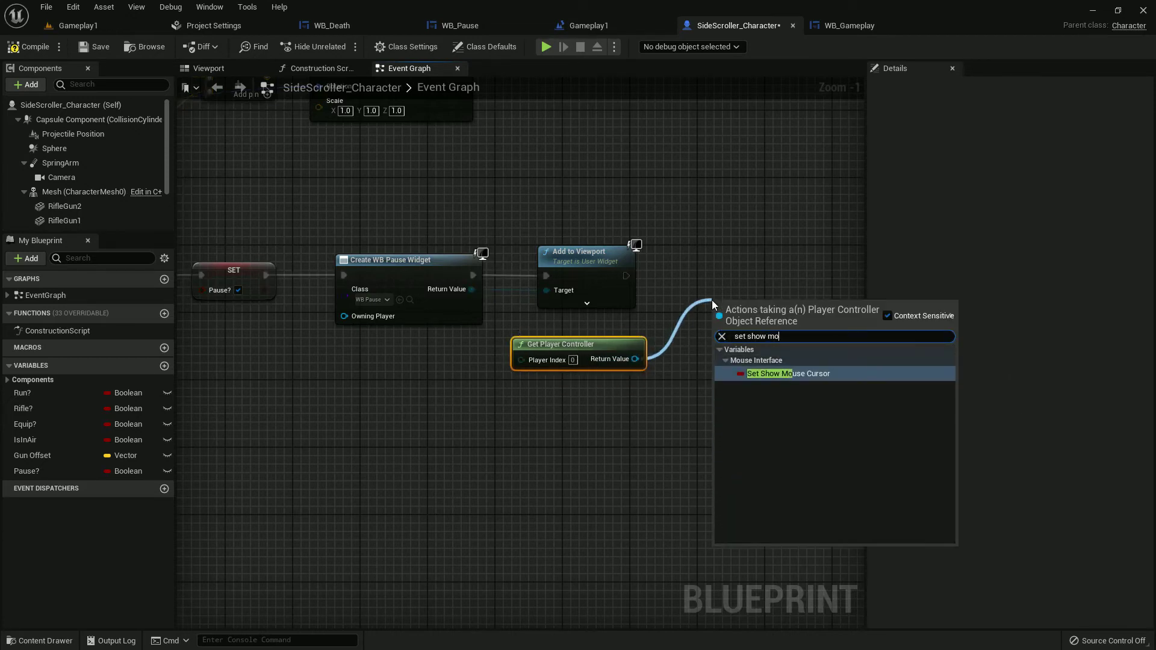
{"action": "key", "text": "Return"}
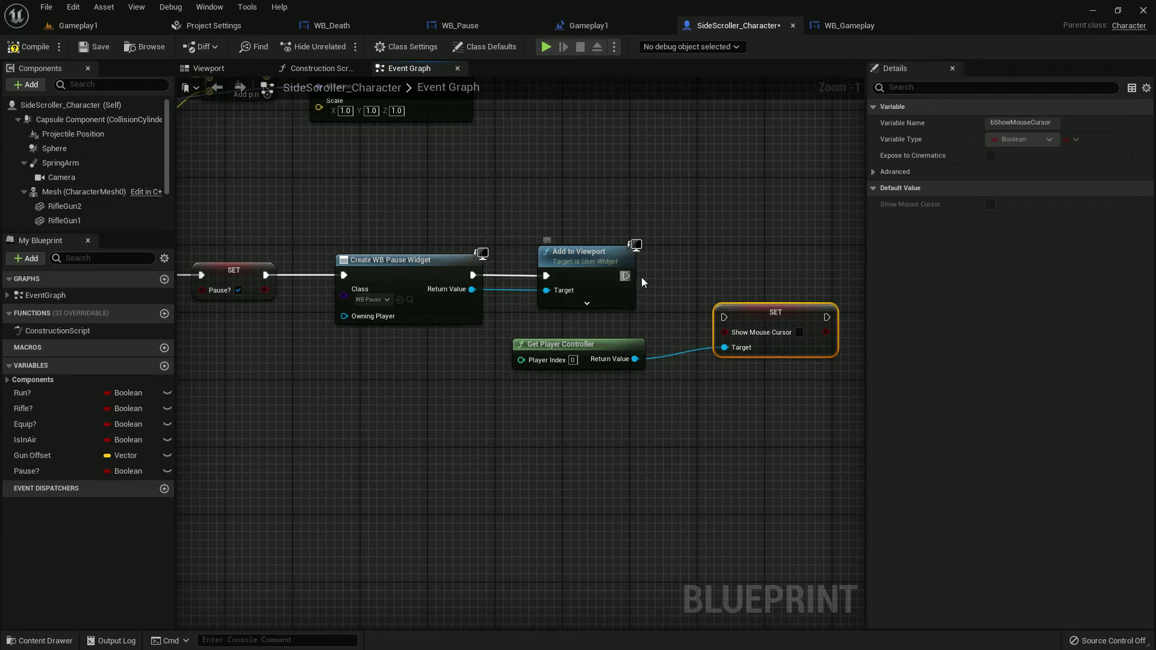
{"action": "mouse_move", "coordinate": [625, 276]}
{"action": "left_mouse_down"}
{"action": "mouse_move", "coordinate": [723, 317]}
{"action": "mouse_move", "coordinate": [738, 279]}
{"action": "left_mouse_up"}
{"action": "left_click", "coordinate": [774, 291]}
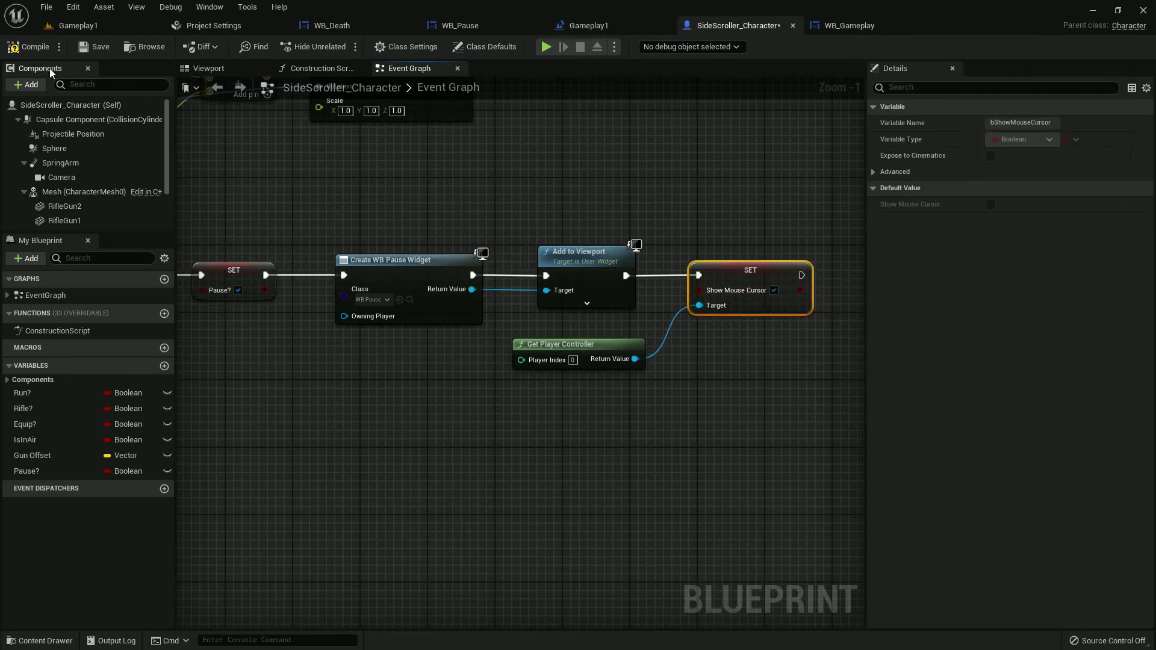
{"action": "left_click", "coordinate": [94, 46]}
Return to the level editor and browse the Blueprints folders in the Content Drawer.
{"action": "left_click", "coordinate": [72, 26]}
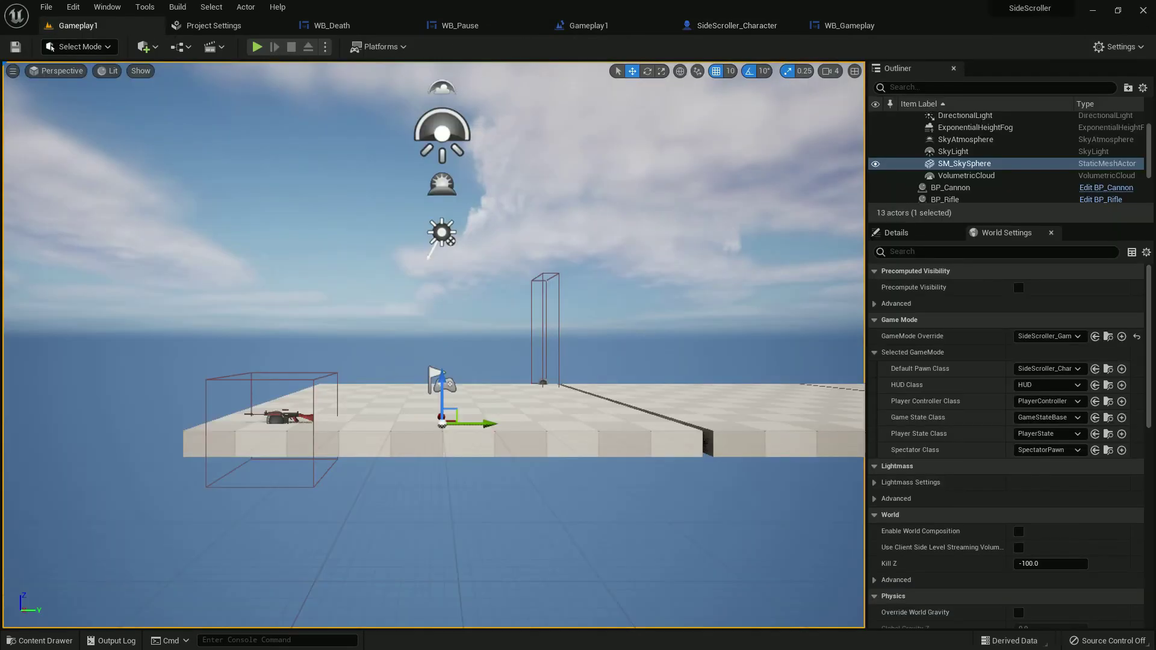
{"action": "key", "text": "ctrl+space"}
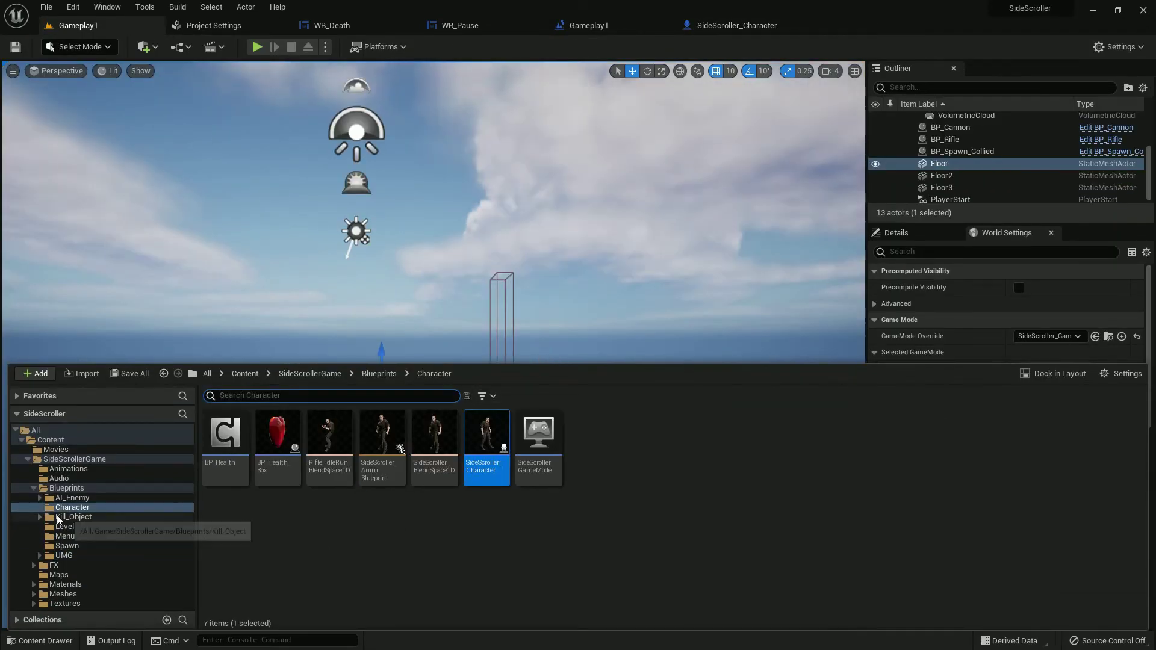
{"action": "left_click", "coordinate": [76, 547]}
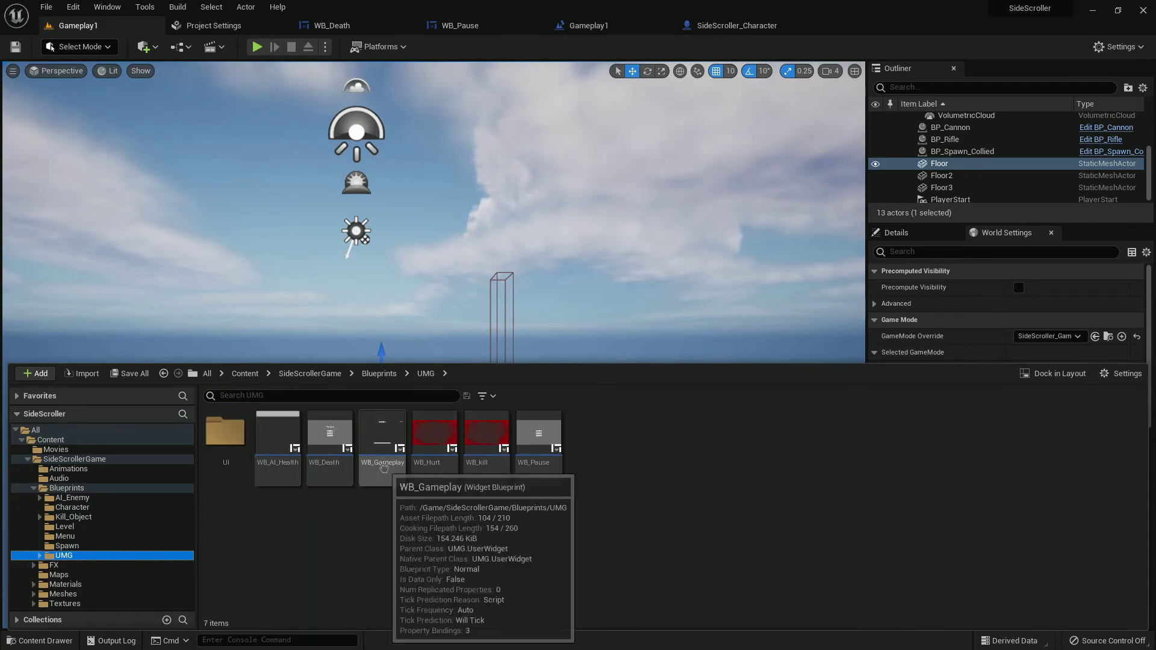
Open WB_Gameplay's event graph and shift the timer update nodes right of the Time event.
{"action": "double_click", "coordinate": [384, 467]}
{"action": "left_click", "coordinate": [542, 219]}
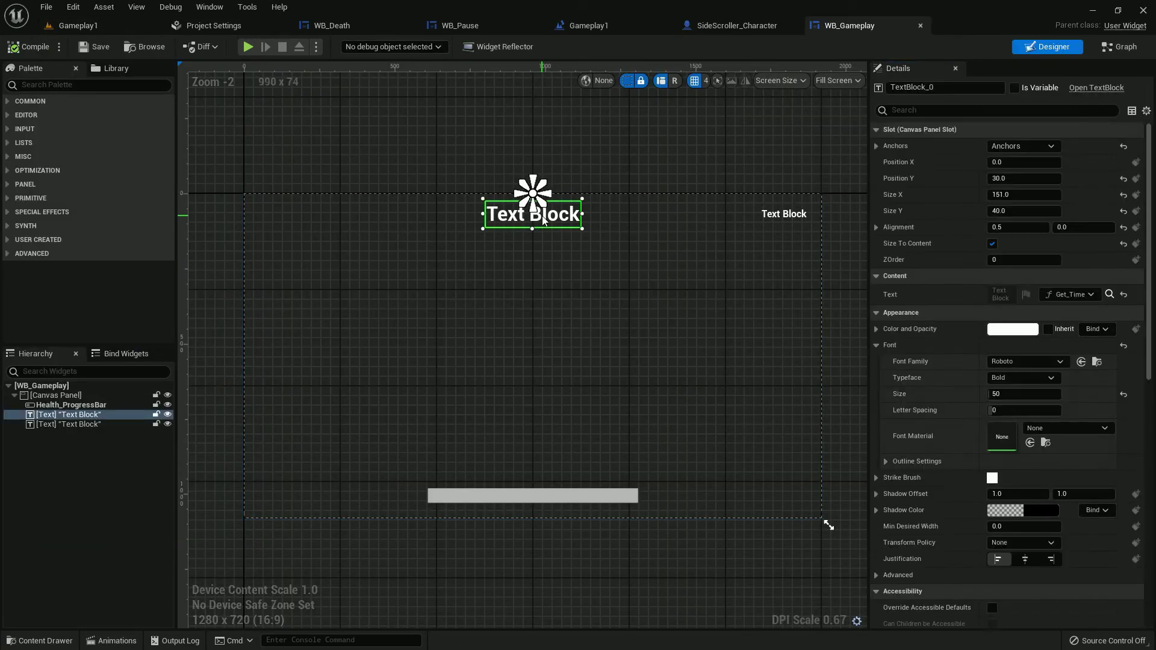
{"action": "left_click", "coordinate": [1121, 46]}
{"action": "mouse_move", "coordinate": [899, 341]}
{"action": "right_mouse_down"}
{"action": "mouse_move", "coordinate": [696, 280]}
{"action": "mouse_move", "coordinate": [452, 281]}
{"action": "right_mouse_up"}
{"action": "scroll", "coordinate": [450, 281], "scroll_direction": "down", "scroll_amount": 2}
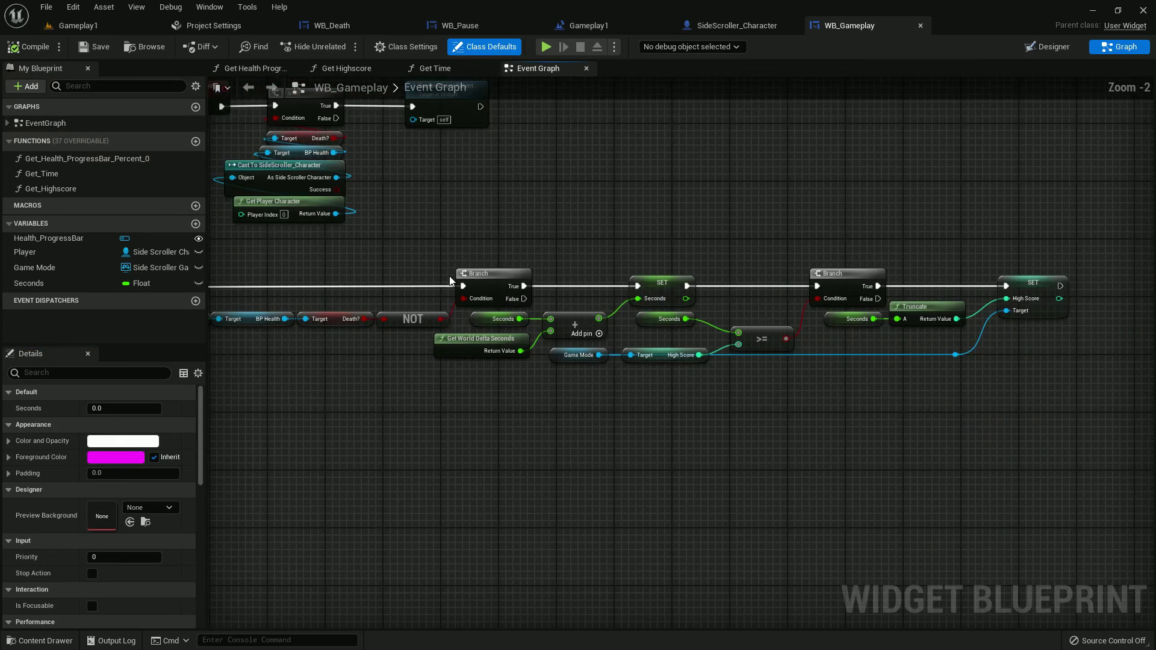
{"action": "left_click_drag", "start_coordinate": [318, 266], "coordinate": [1038, 414]}
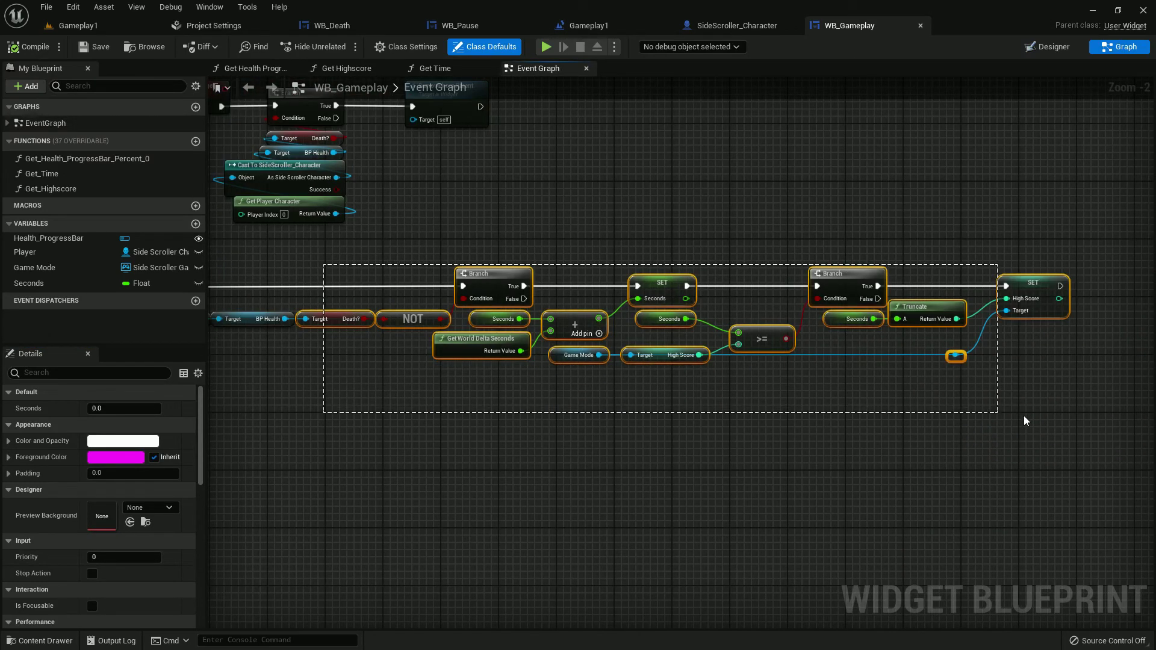
{"action": "left_click_drag", "start_coordinate": [465, 299], "coordinate": [618, 299]}
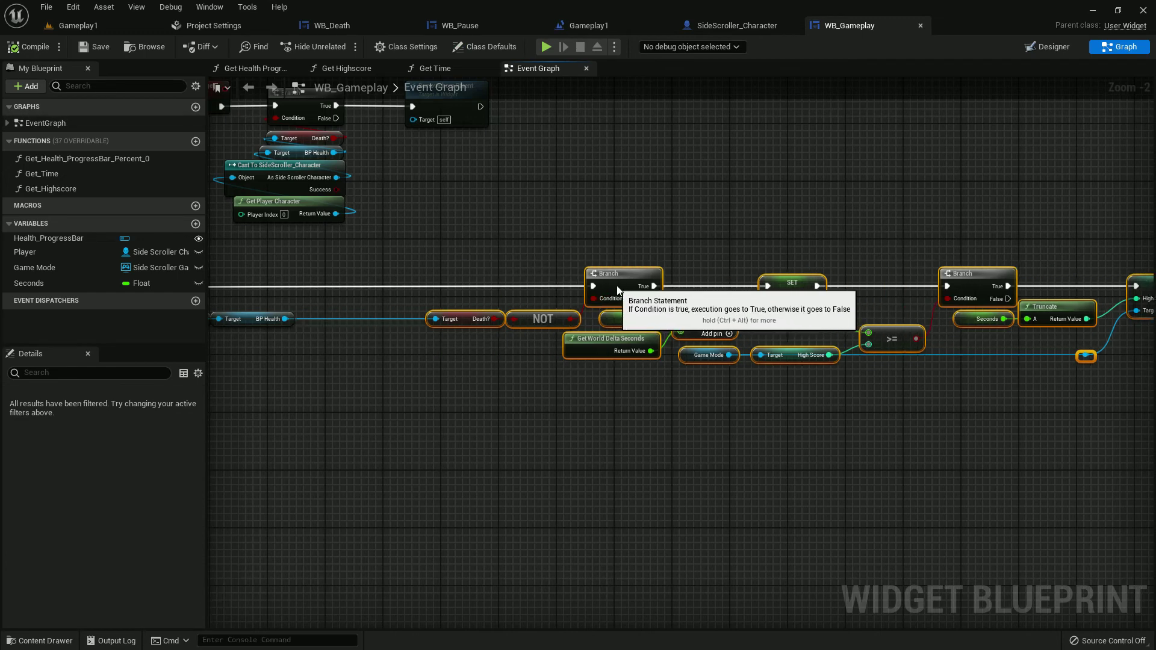
{"action": "scroll", "coordinate": [608, 317], "scroll_direction": "up", "scroll_amount": 2}
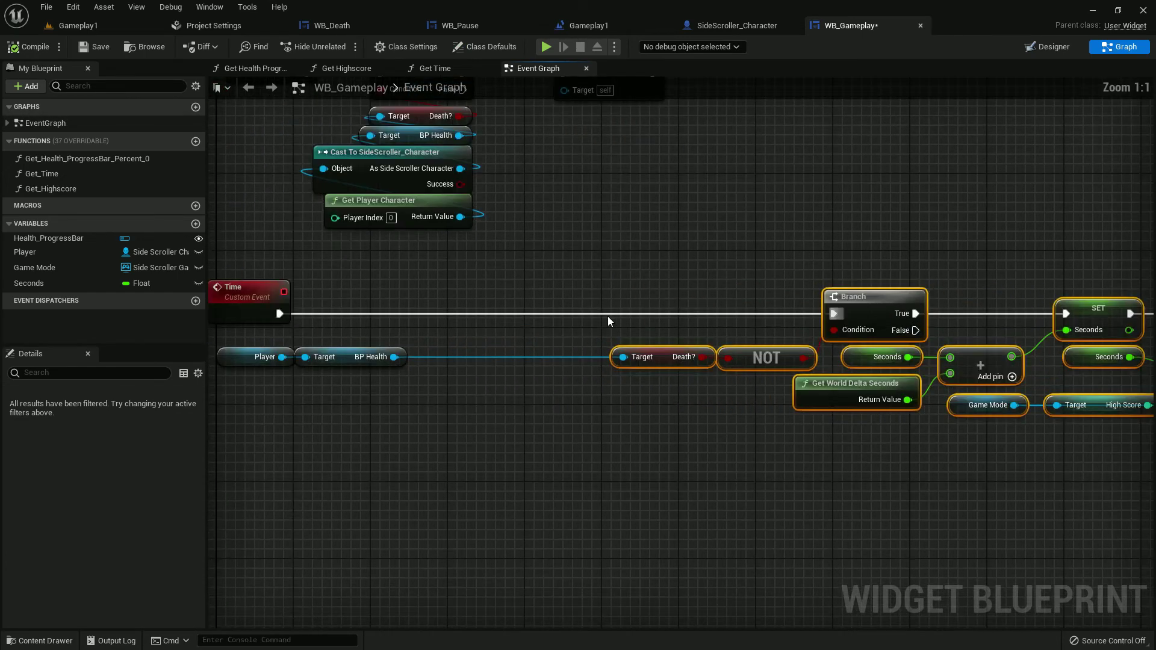
Get the Player's Pause? flag and feed it into a NOT Boolean node.
{"action": "left_click", "coordinate": [488, 291]}
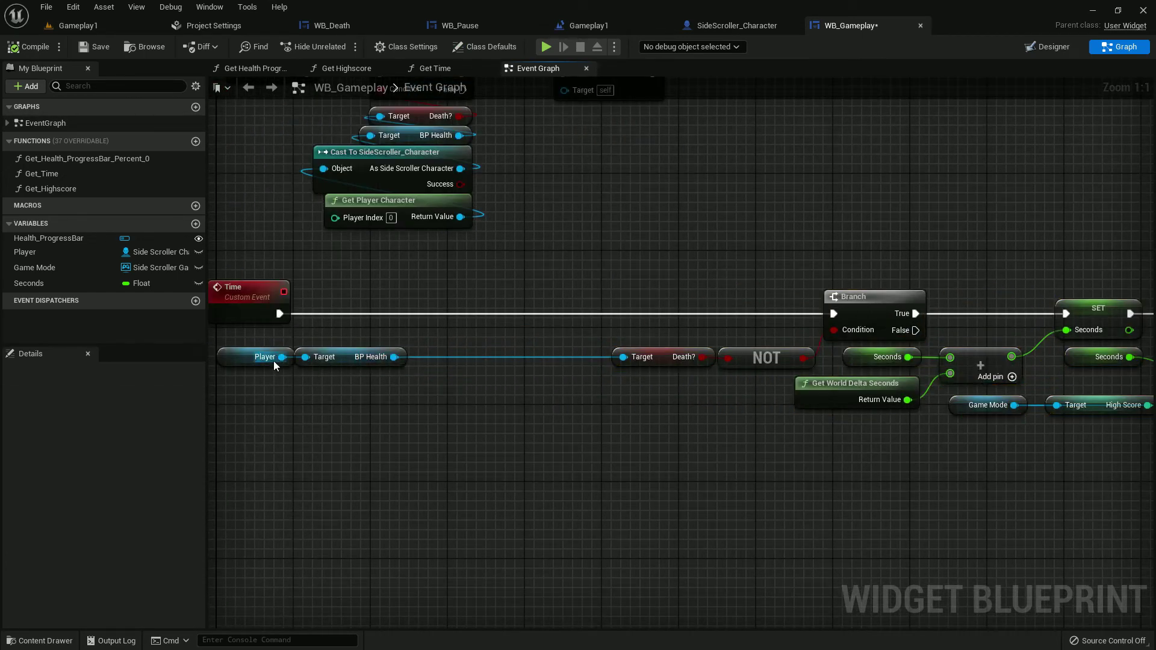
{"action": "left_click_drag", "start_coordinate": [277, 360], "coordinate": [431, 357]}
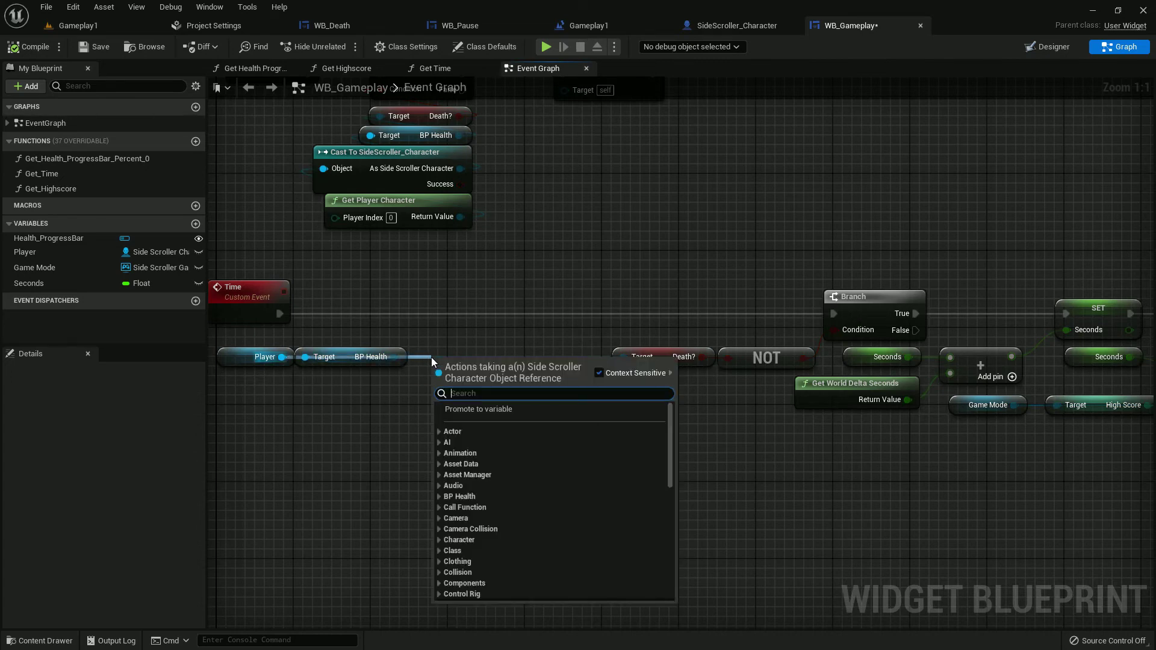
{"action": "type", "text": "get pause"}
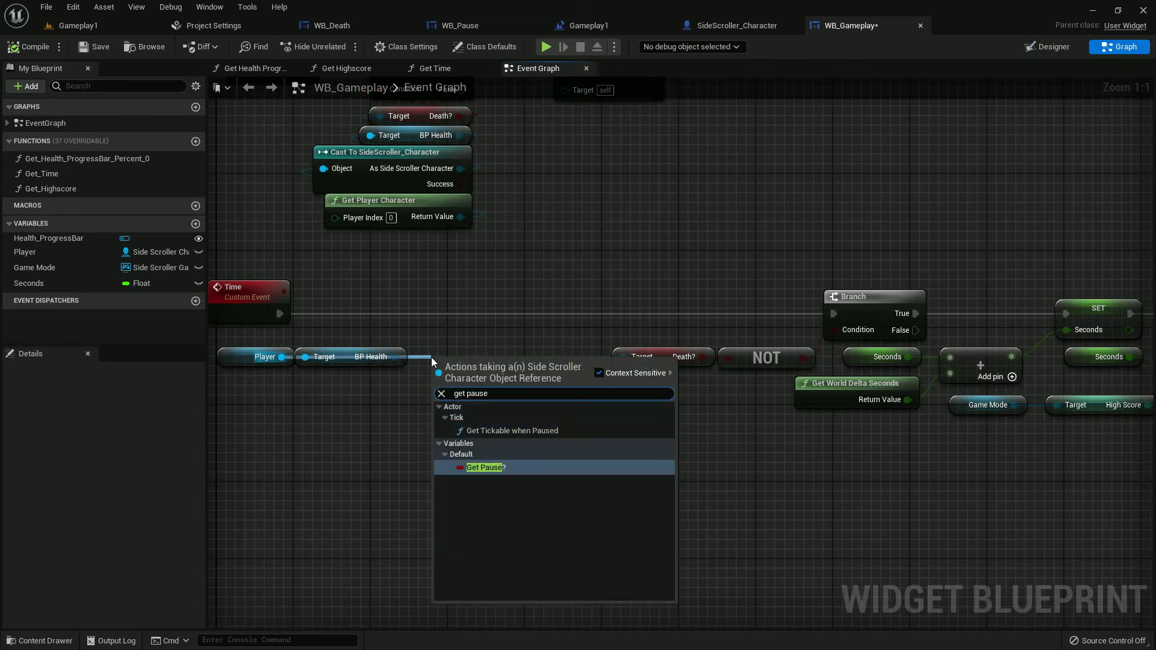
{"action": "key", "text": "Return"}
{"action": "mouse_move", "coordinate": [475, 362]}
{"action": "left_mouse_down"}
{"action": "mouse_move", "coordinate": [453, 352]}
{"action": "mouse_move", "coordinate": [597, 383]}
{"action": "left_mouse_up"}
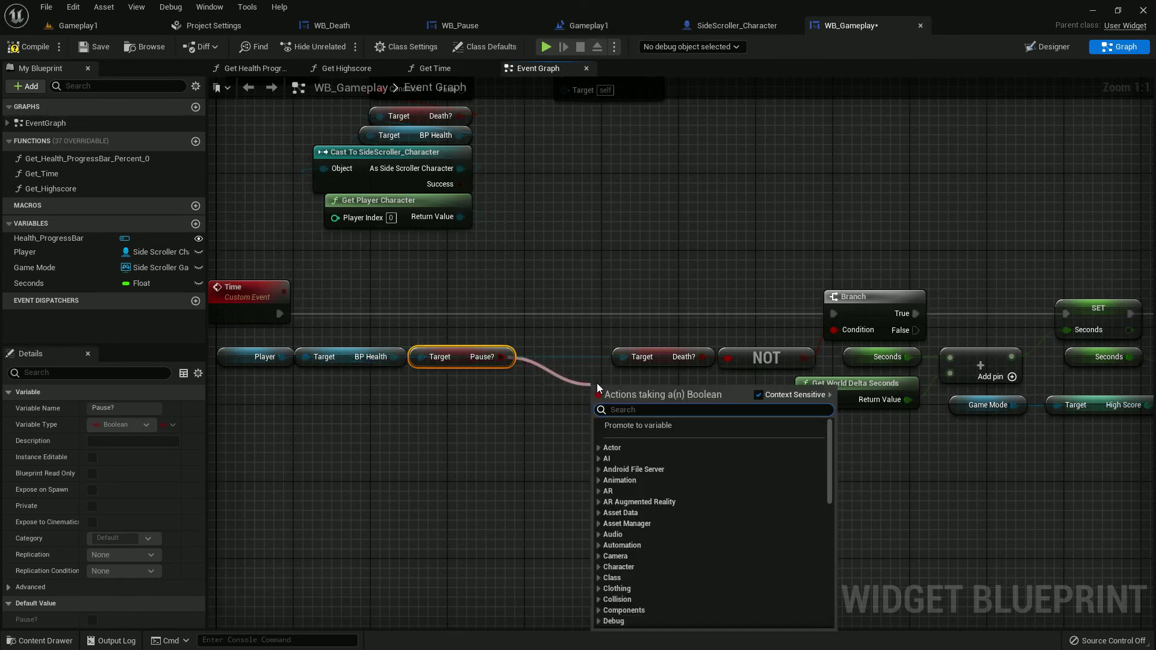
{"action": "type", "text": "not boo"}
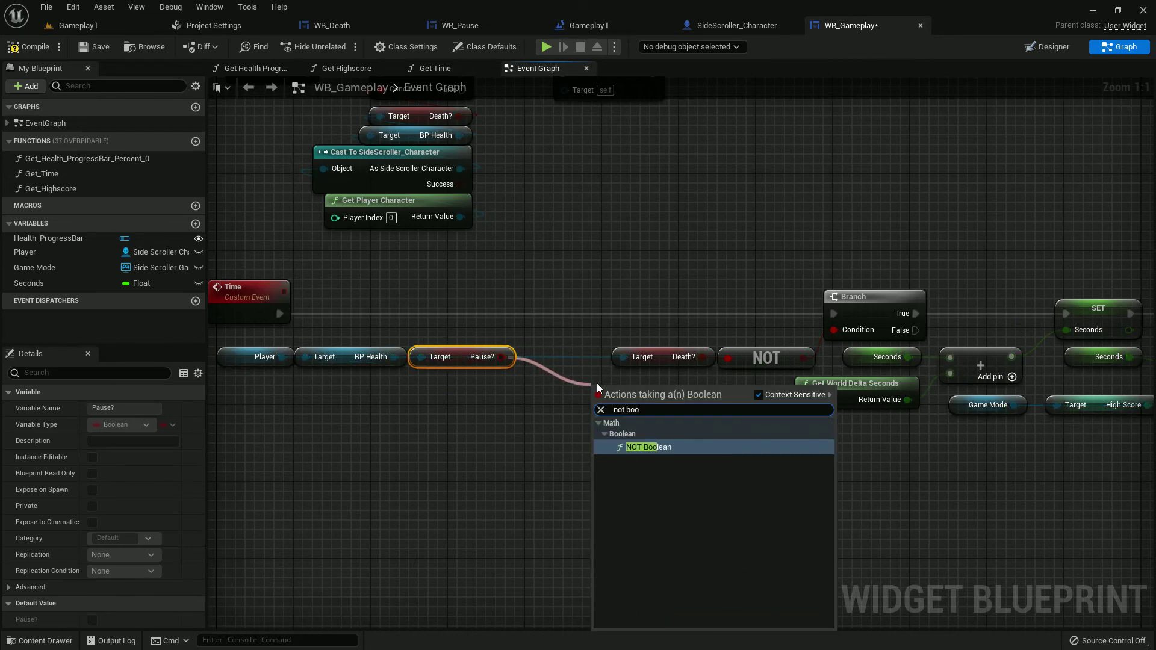
{"action": "key", "text": "Return"}
{"action": "left_click_drag", "start_coordinate": [631, 401], "coordinate": [557, 362]}
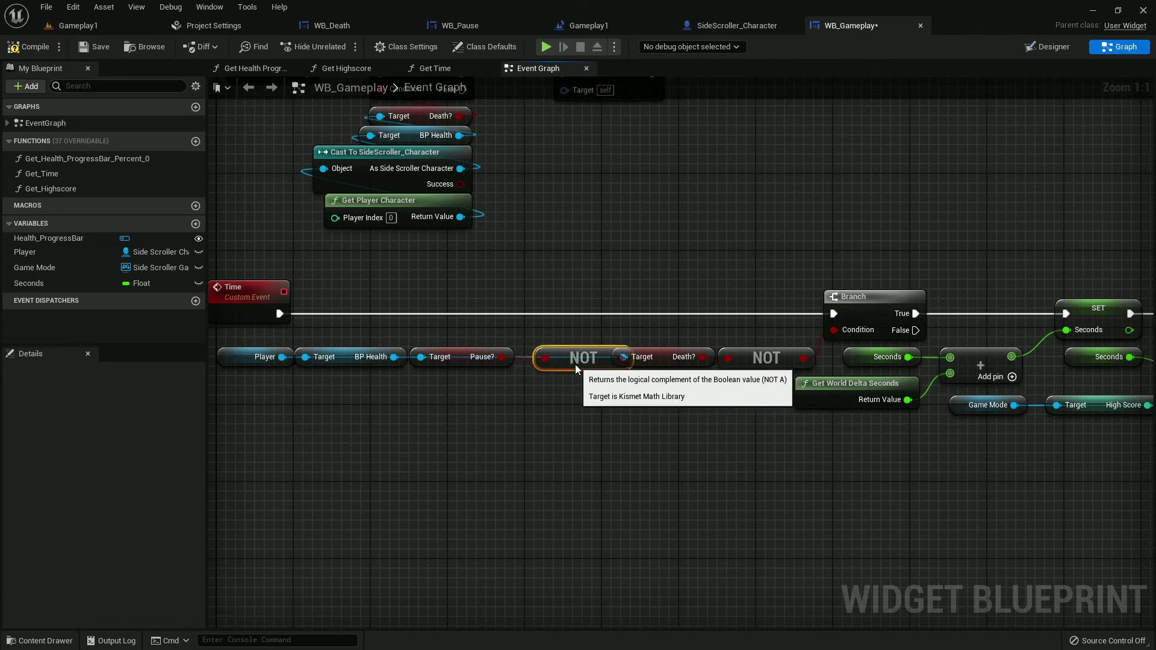
{"action": "left_click", "coordinate": [610, 414]}
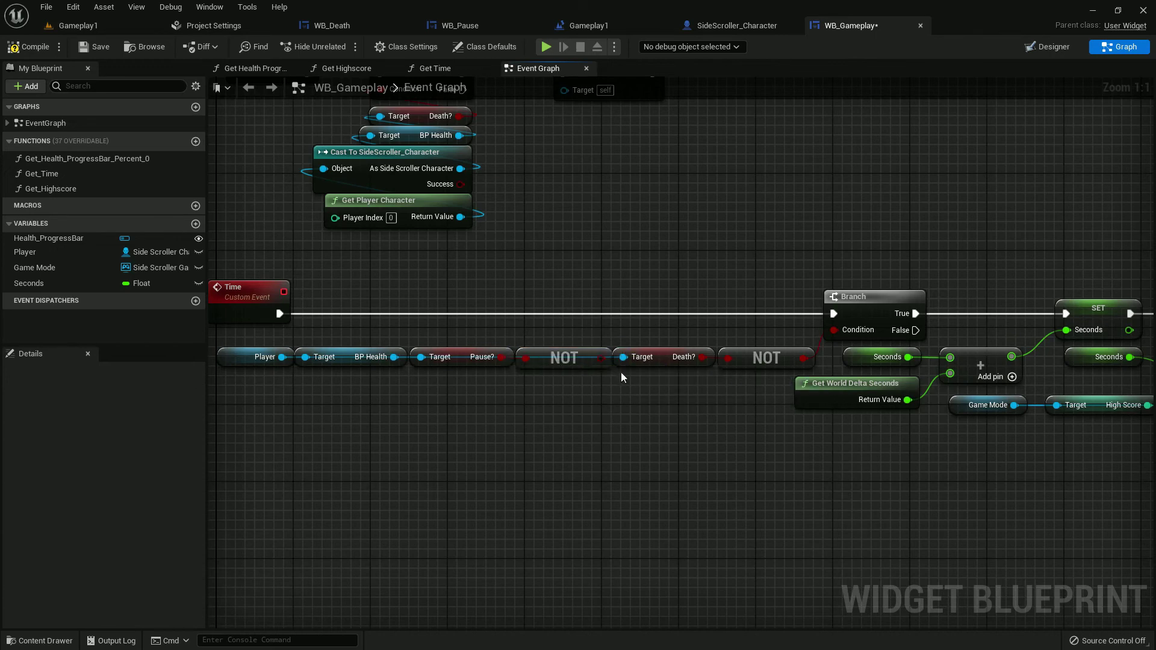
Add a Branch after the Time event using NOT Pause? as its condition, and save.
{"action": "key", "text": "b"}
{"action": "left_click", "coordinate": [663, 287]}
{"action": "left_click_drag", "start_coordinate": [733, 309], "coordinate": [277, 318]}
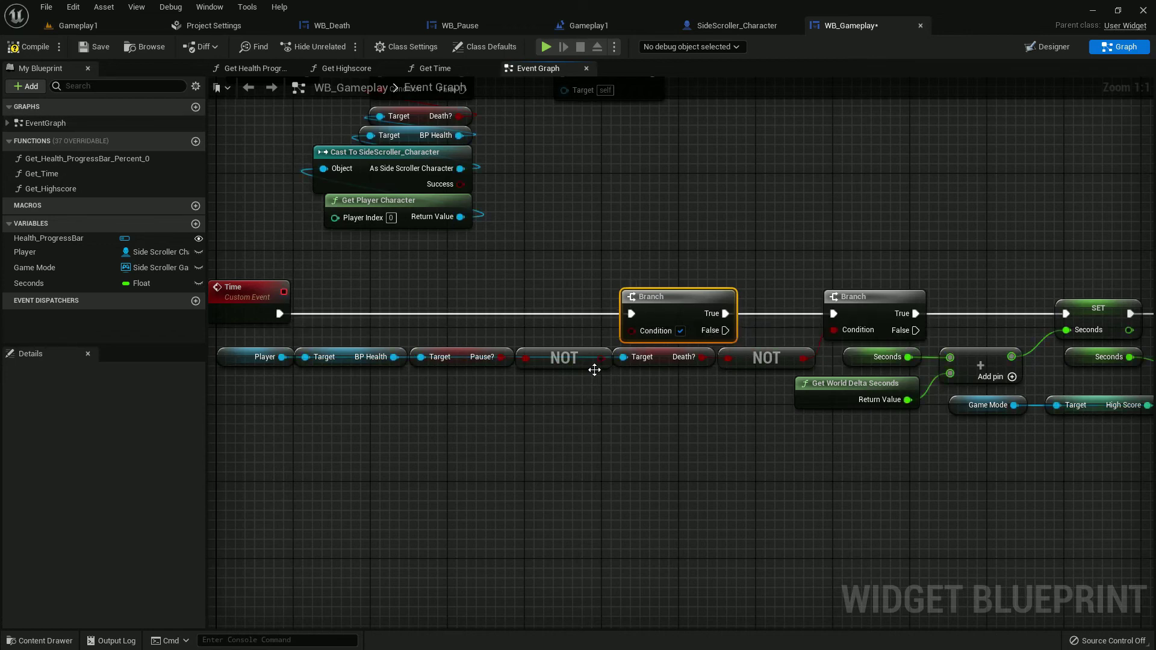
{"action": "left_click_drag", "start_coordinate": [602, 357], "coordinate": [631, 330]}
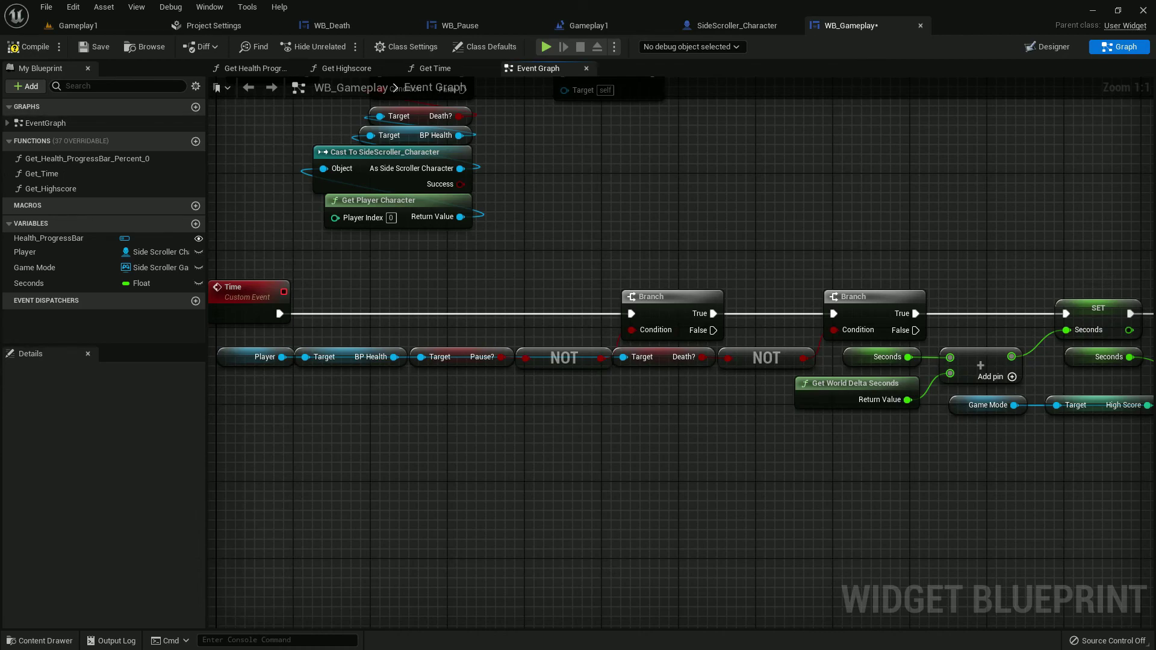
{"action": "scroll", "coordinate": [635, 390], "scroll_direction": "down", "scroll_amount": 4}
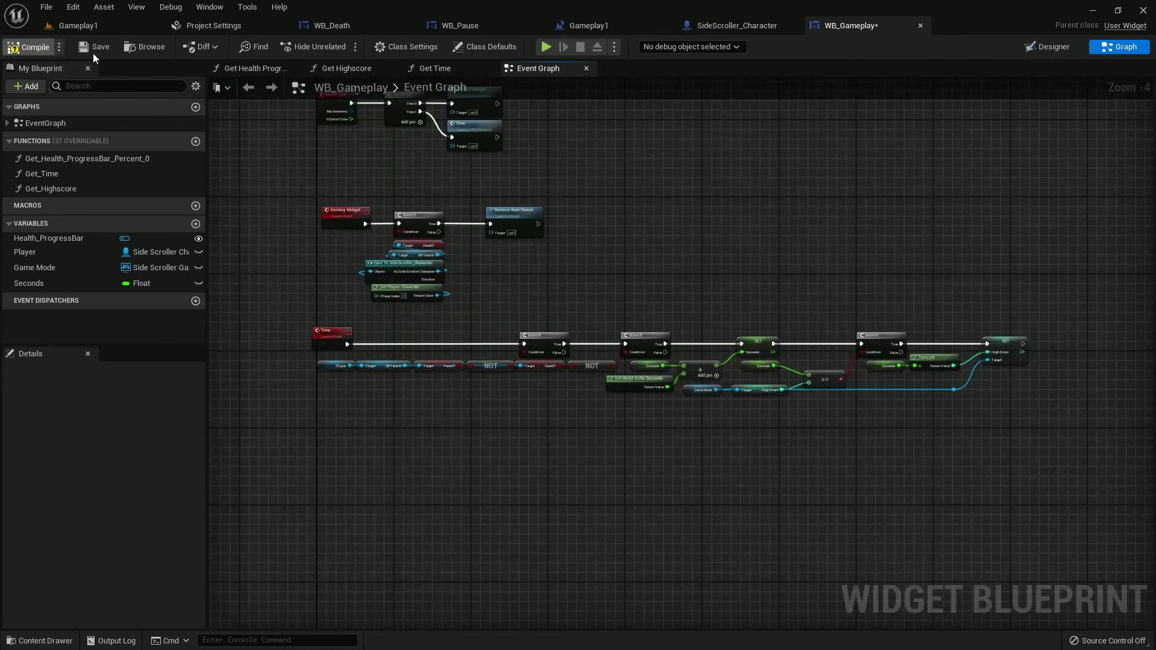
{"action": "left_click", "coordinate": [95, 50]}
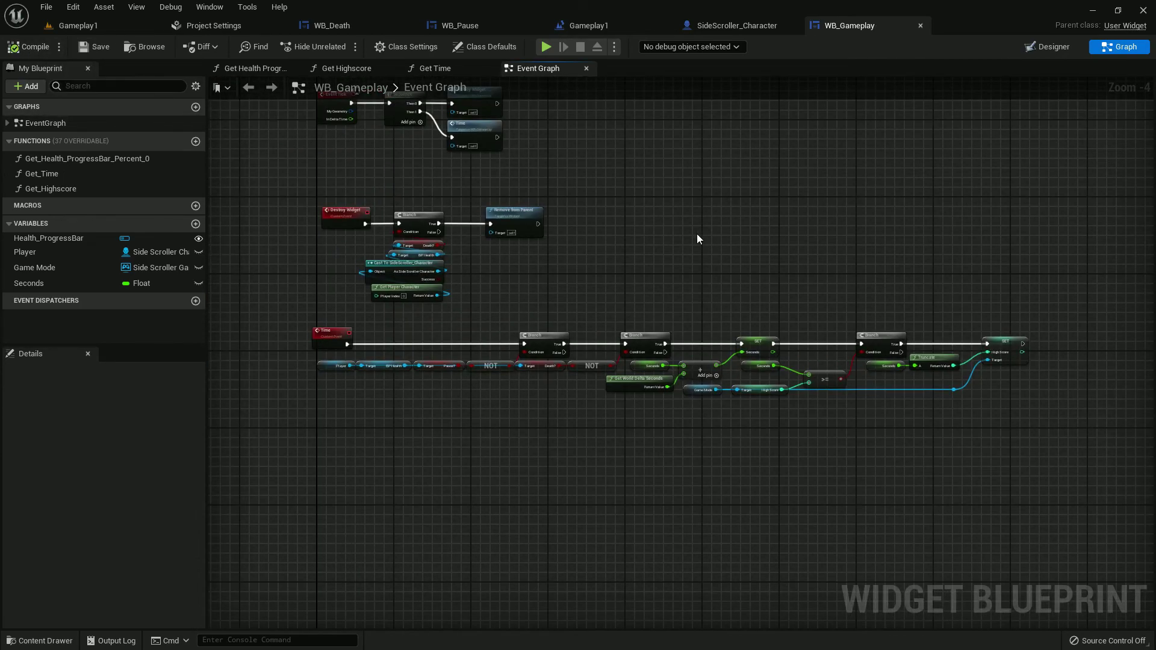
{"action": "right_click_drag", "start_coordinate": [697, 238], "coordinate": [733, 252]}
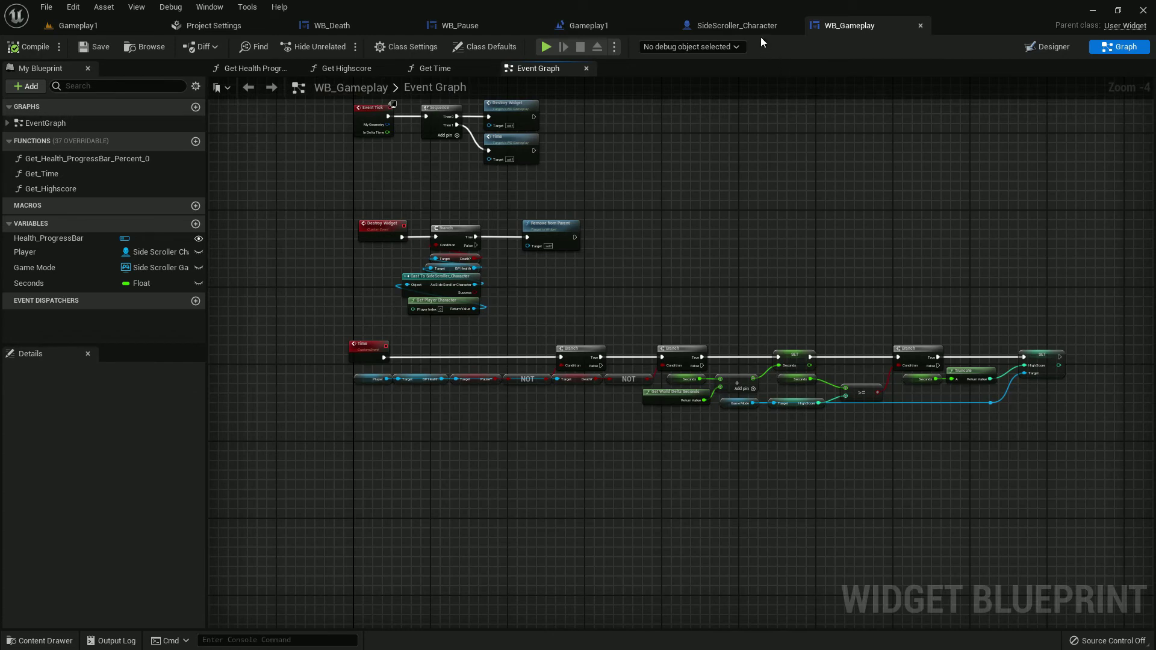
Open WB_Pause's graph and delete the unused Event Tick node.
{"action": "left_click", "coordinate": [463, 26]}
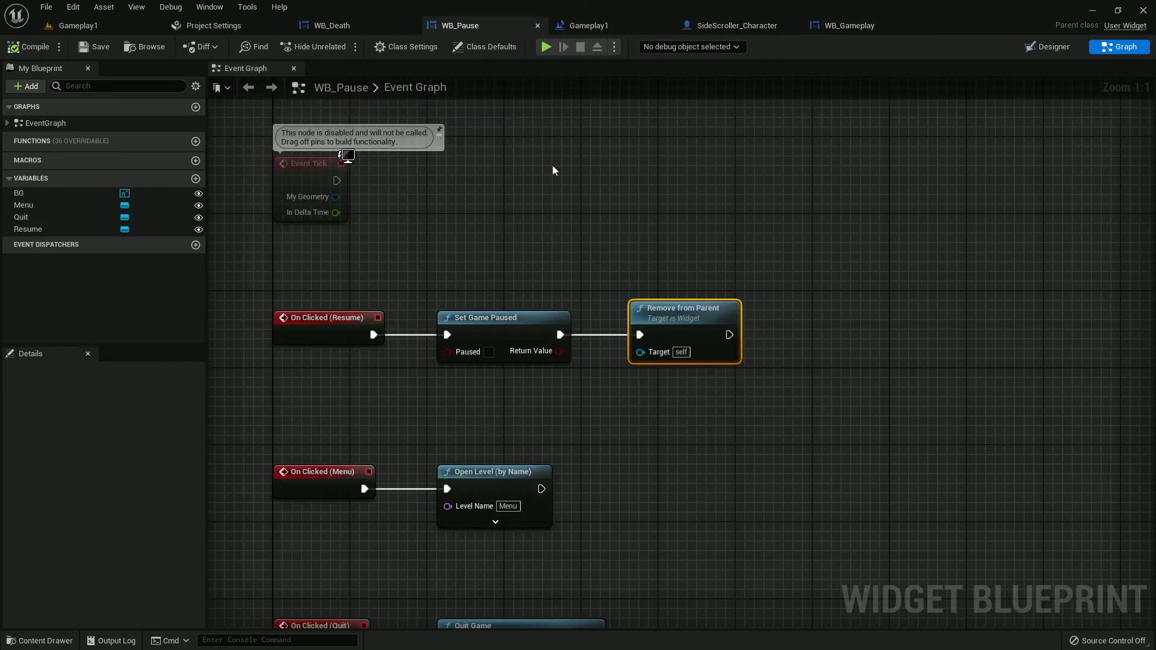
{"action": "scroll", "coordinate": [706, 328], "scroll_direction": "up", "scroll_amount": 2}
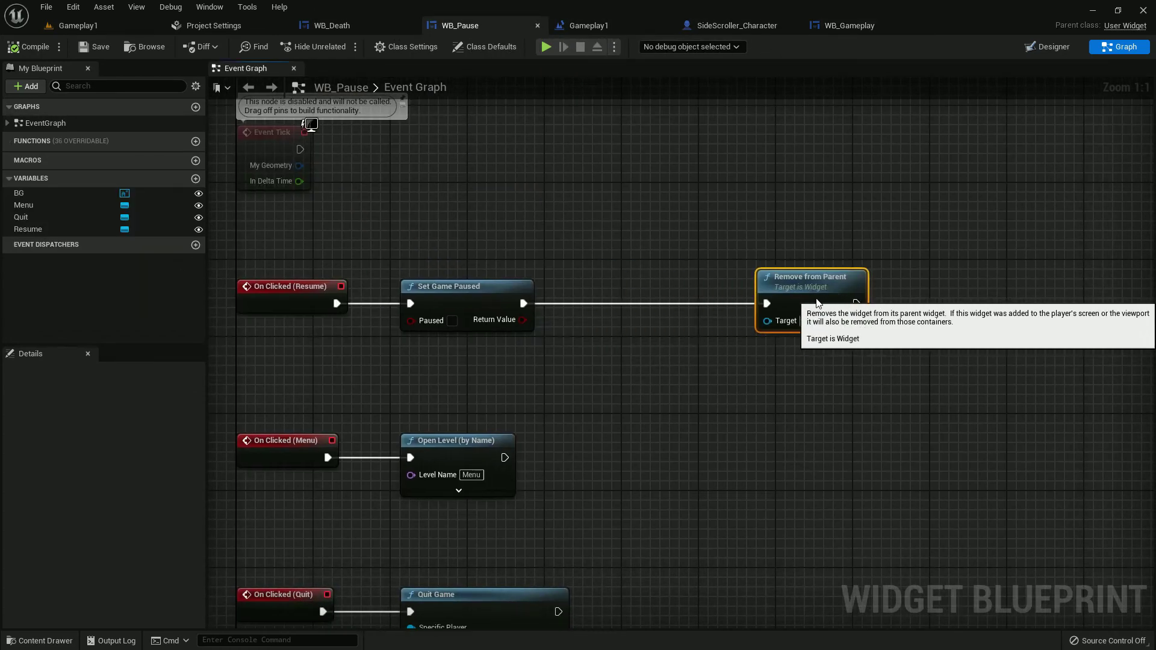
{"action": "key", "text": "Home"}
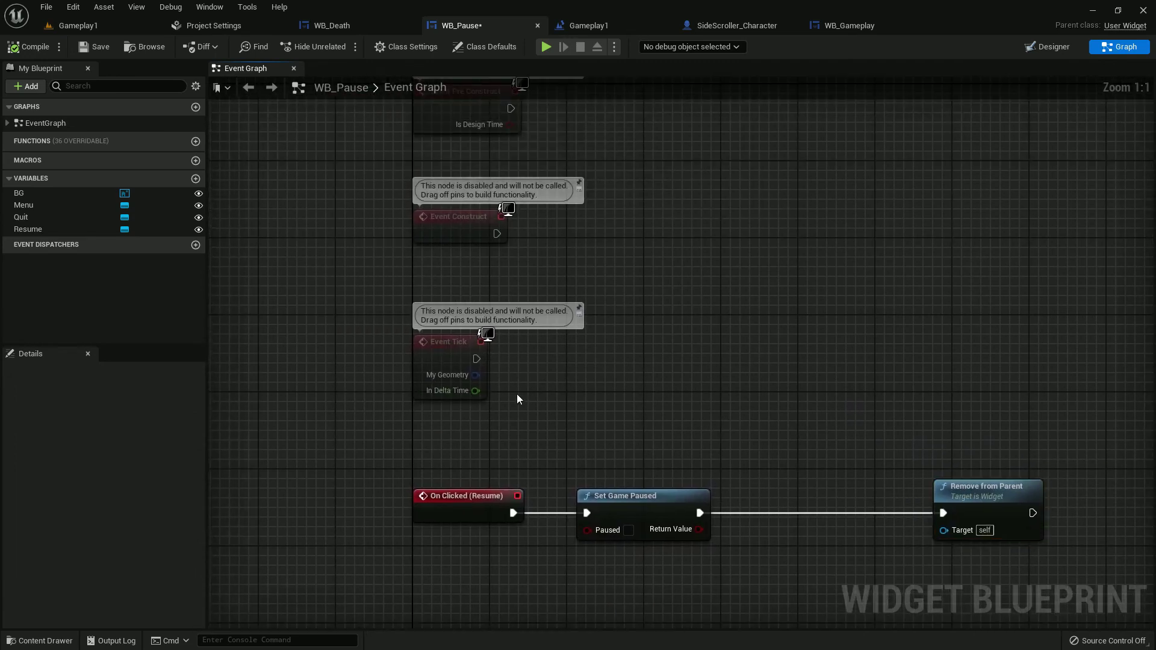
{"action": "left_click_drag", "start_coordinate": [517, 393], "coordinate": [372, 347]}
{"action": "key", "text": "Delete"}
Run Get Player Character into Cast To SideScroller_Character from Event Construct.
{"action": "right_click", "coordinate": [468, 301]}
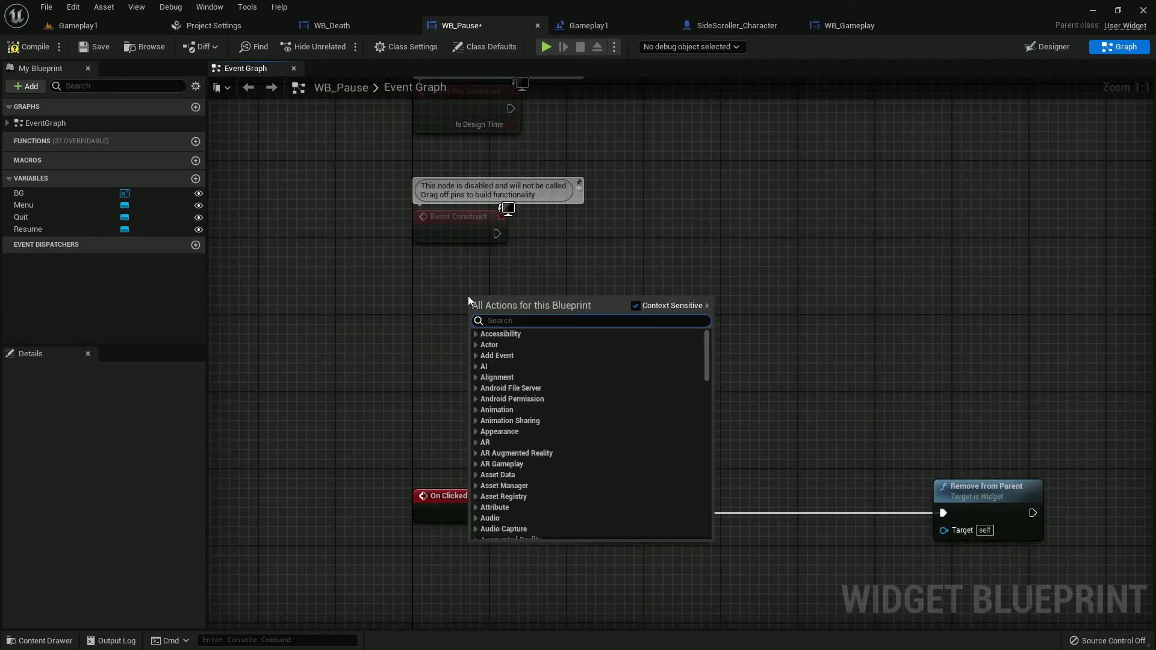
{"action": "type", "text": "get player"}
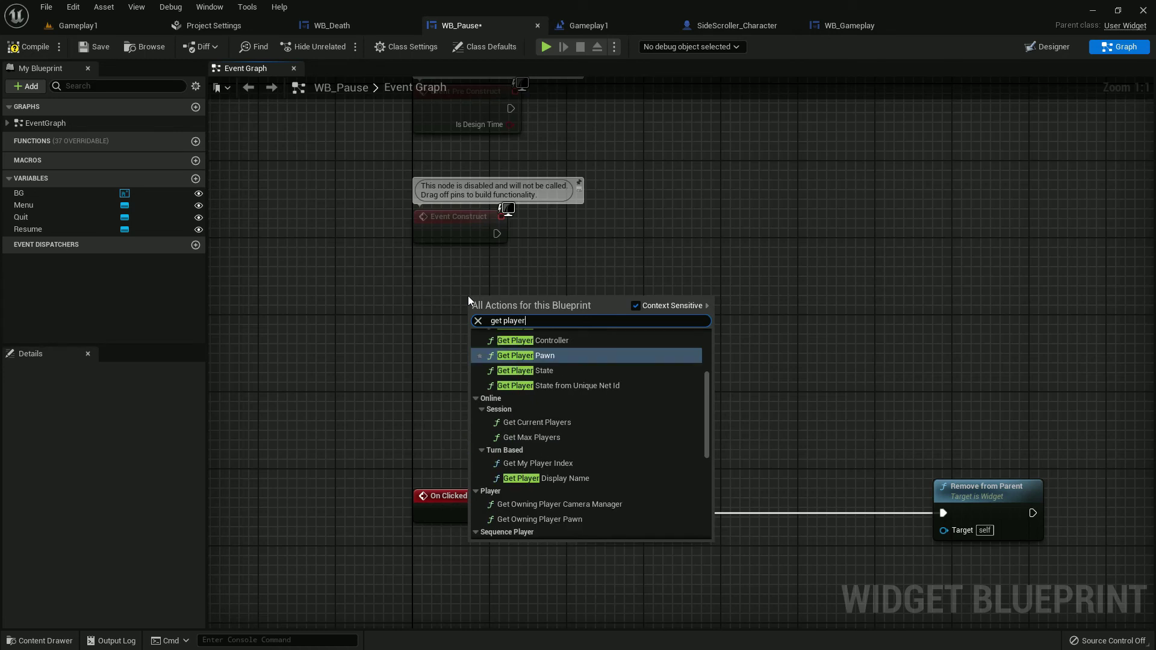
{"action": "type", "text": " ch"}
{"action": "key", "text": "Return"}
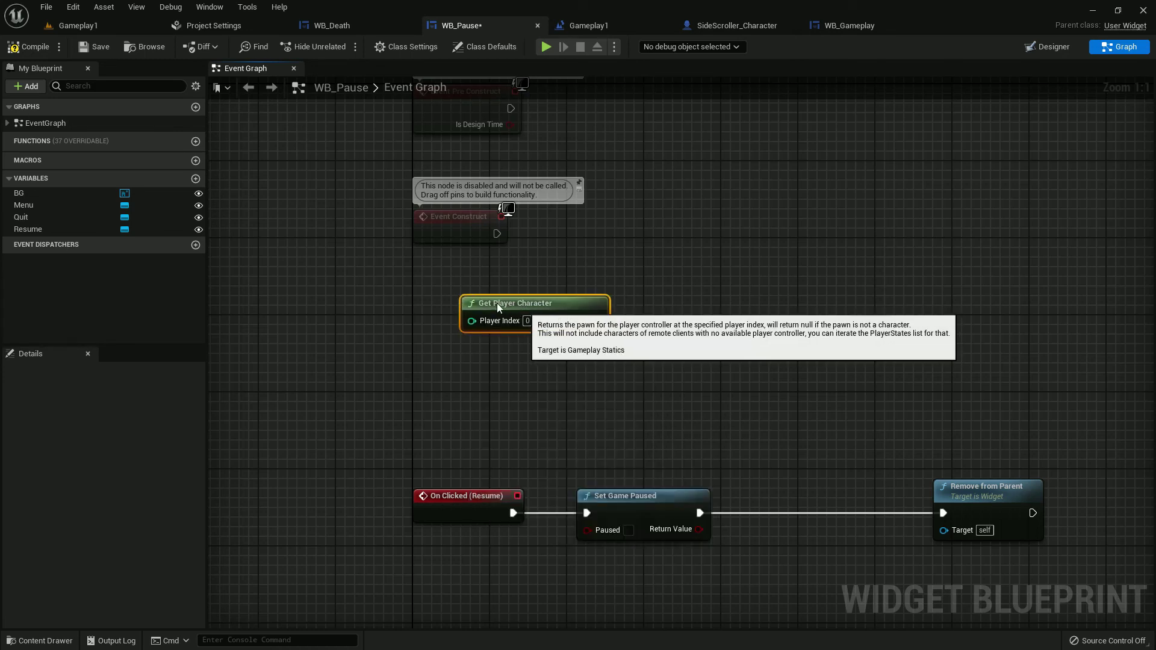
{"action": "left_click_drag", "start_coordinate": [537, 312], "coordinate": [431, 274]}
{"action": "left_click_drag", "start_coordinate": [501, 281], "coordinate": [610, 267]}
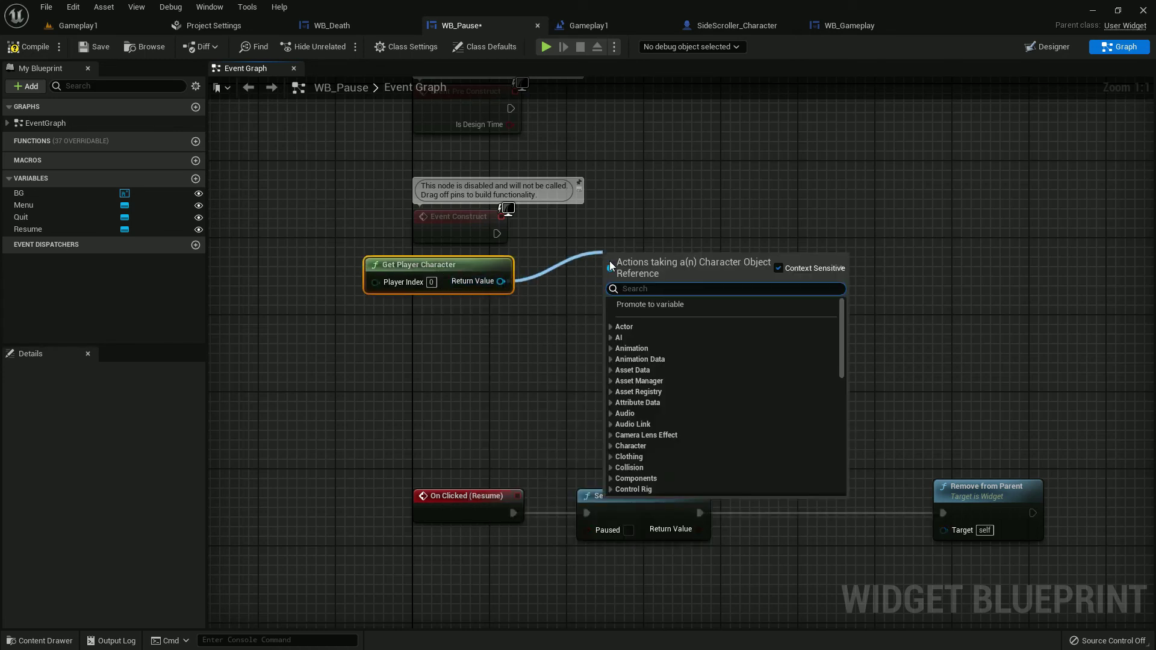
{"action": "type", "text": "cast to si"}
{"action": "key", "text": "Return"}
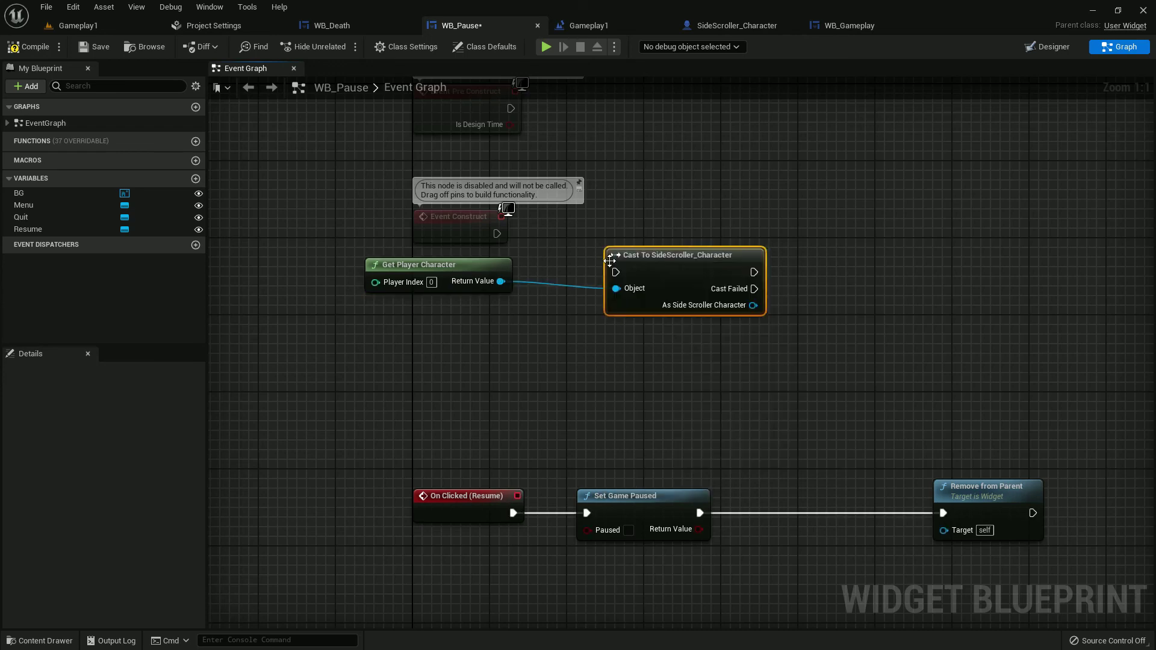
{"action": "mouse_move", "coordinate": [496, 234]}
{"action": "left_mouse_down"}
{"action": "mouse_move", "coordinate": [578, 271]}
{"action": "mouse_move", "coordinate": [622, 272]}
{"action": "left_mouse_up"}
{"action": "left_click_drag", "start_coordinate": [668, 255], "coordinate": [620, 216]}
Promote the cast's character output to a new variable named Player.
{"action": "left_click_drag", "start_coordinate": [703, 267], "coordinate": [847, 236]}
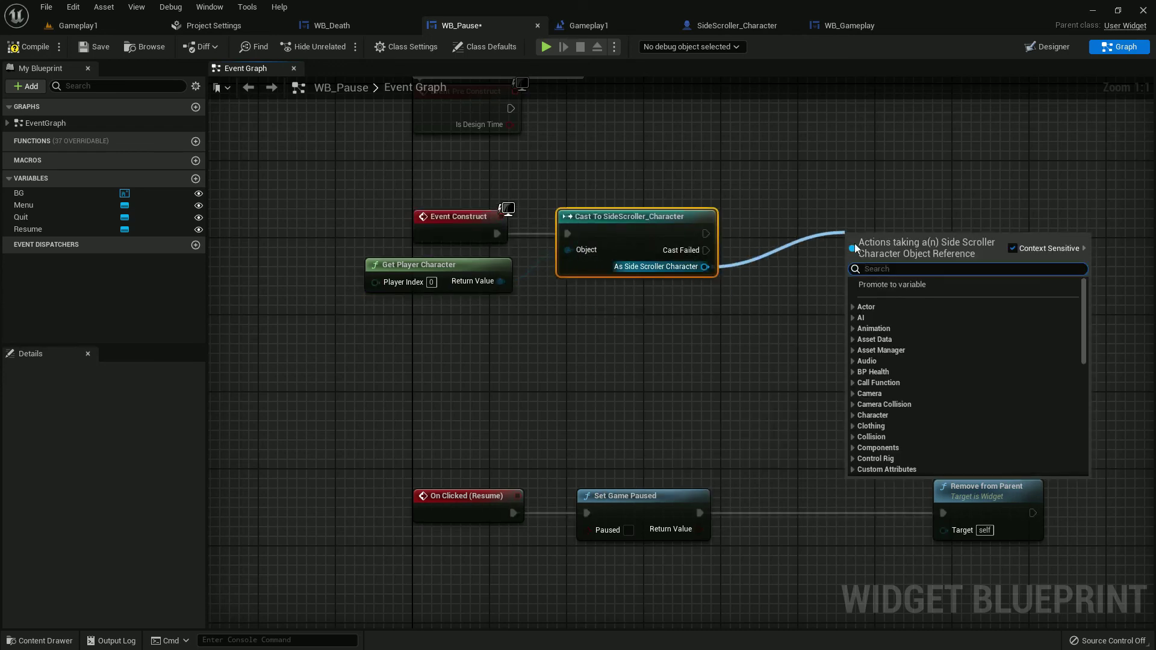
{"action": "left_click", "coordinate": [888, 288]}
{"action": "type", "text": "Player"}
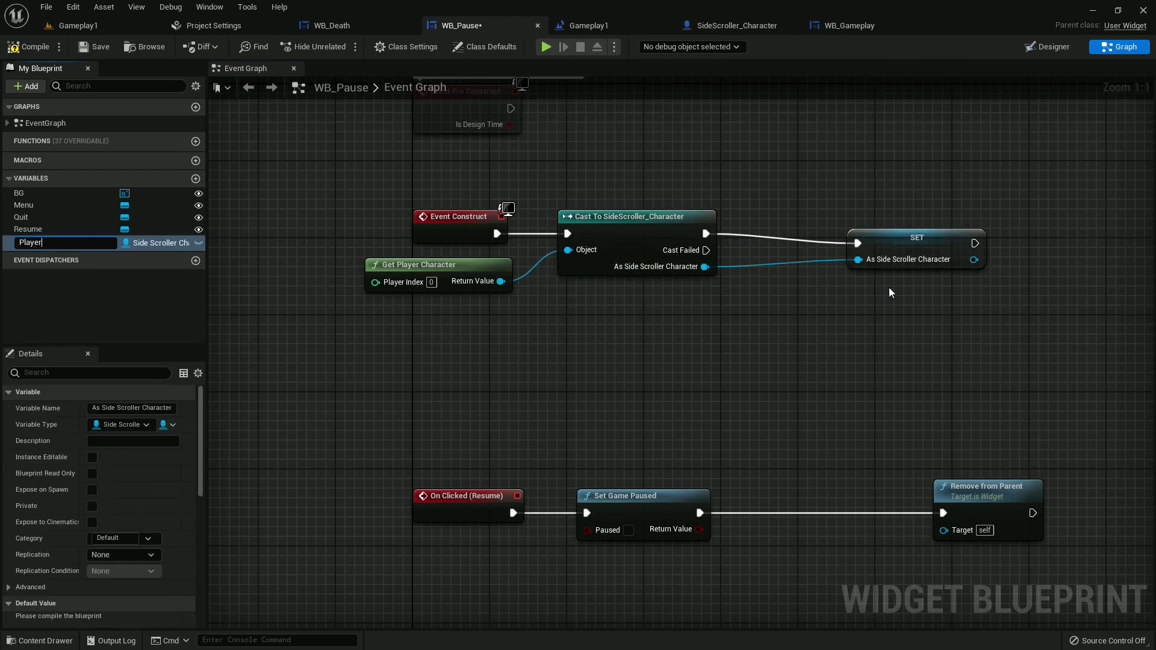
{"action": "key", "text": "Return"}
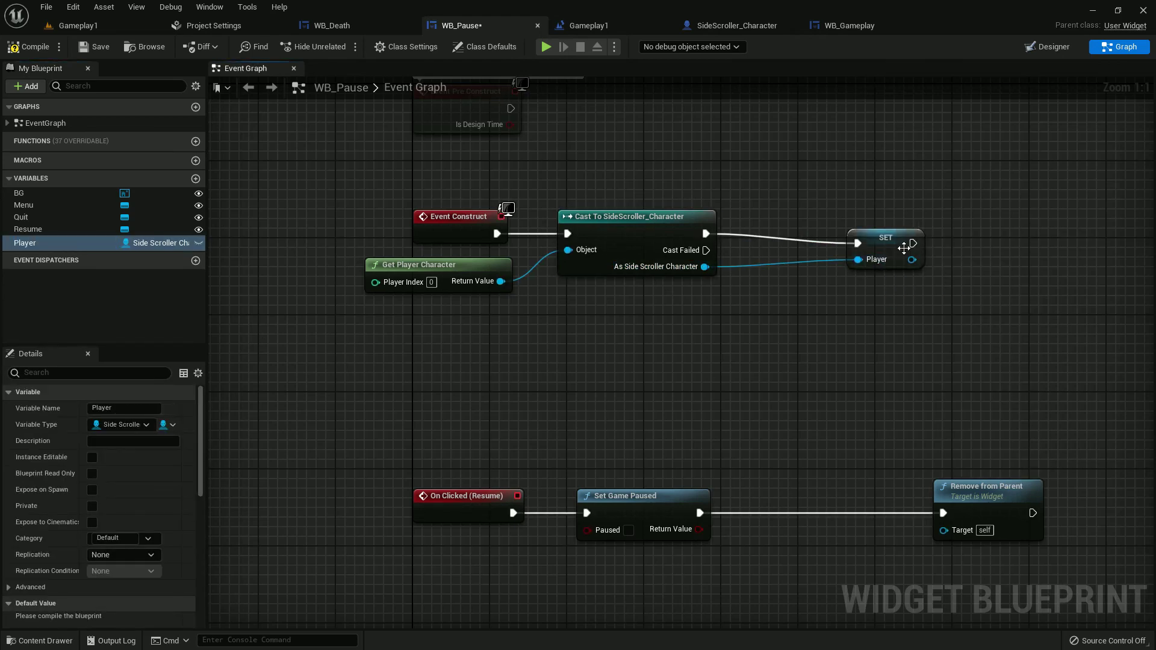
{"action": "left_click_drag", "start_coordinate": [934, 257], "coordinate": [835, 238]}
{"action": "right_click_drag", "start_coordinate": [792, 283], "coordinate": [748, 117]}
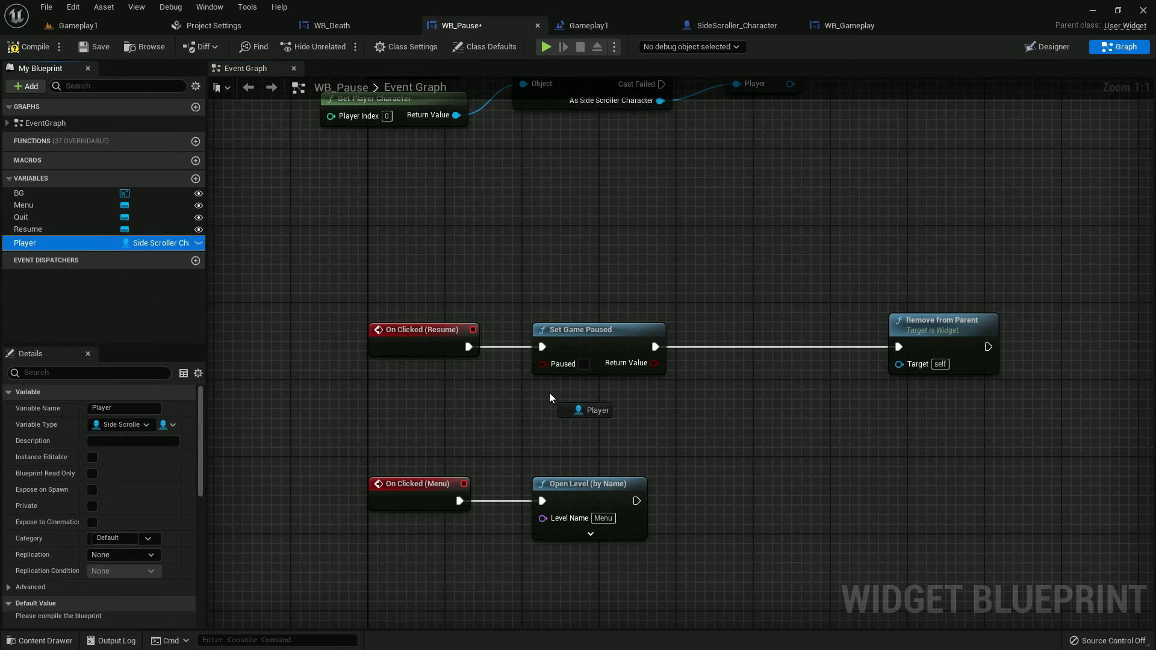
Wire a Player getter's SET Pause? node between Set Game Paused and Remove from Parent.
{"action": "left_click_drag", "start_coordinate": [35, 243], "coordinate": [553, 403]}
{"action": "left_click", "coordinate": [583, 424]}
{"action": "left_click_drag", "start_coordinate": [626, 411], "coordinate": [727, 379]}
{"action": "type", "text": "set"}
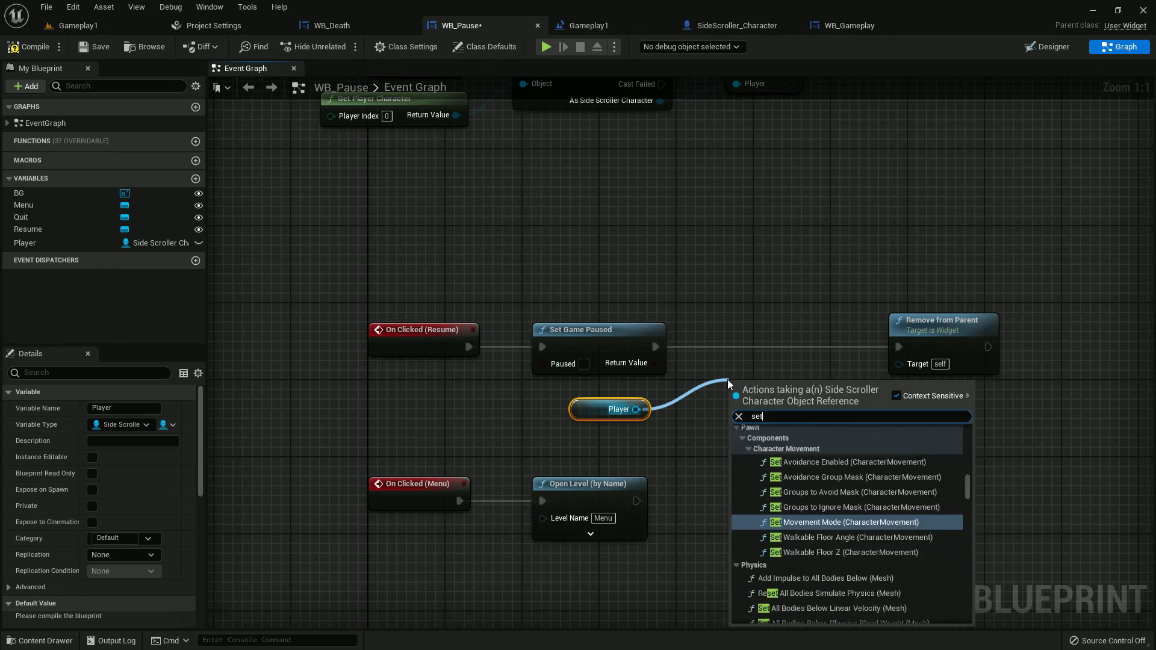
{"action": "type", "text": " pause"}
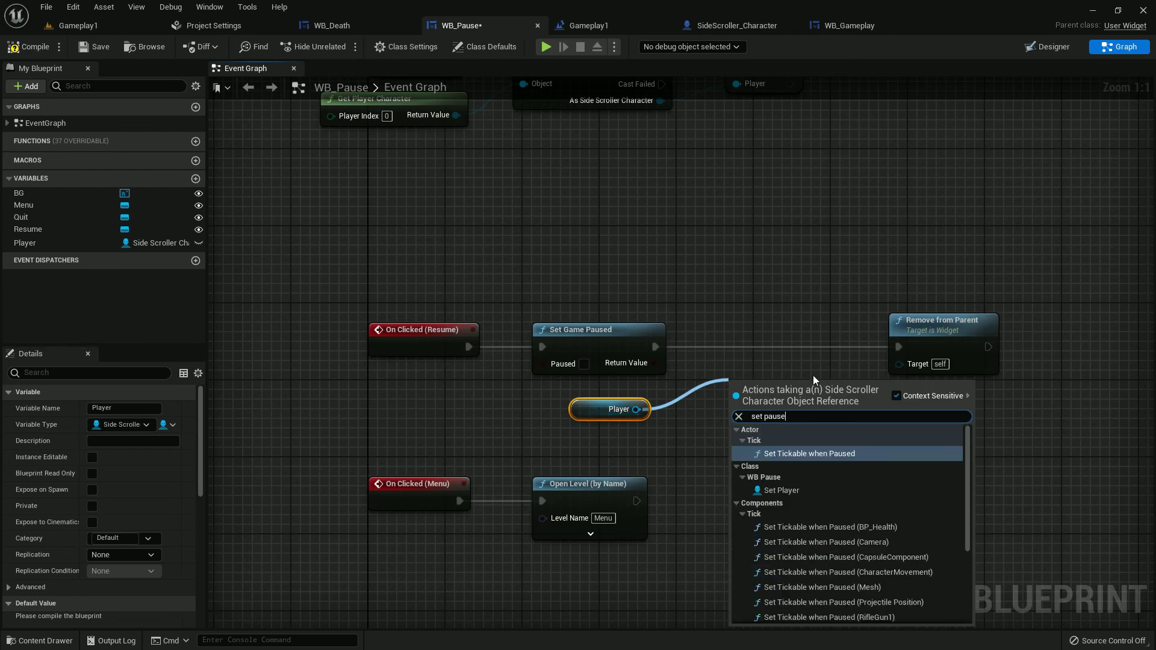
{"action": "scroll", "coordinate": [837, 510], "scroll_direction": "down", "scroll_amount": 5}
{"action": "left_click", "coordinate": [781, 615]}
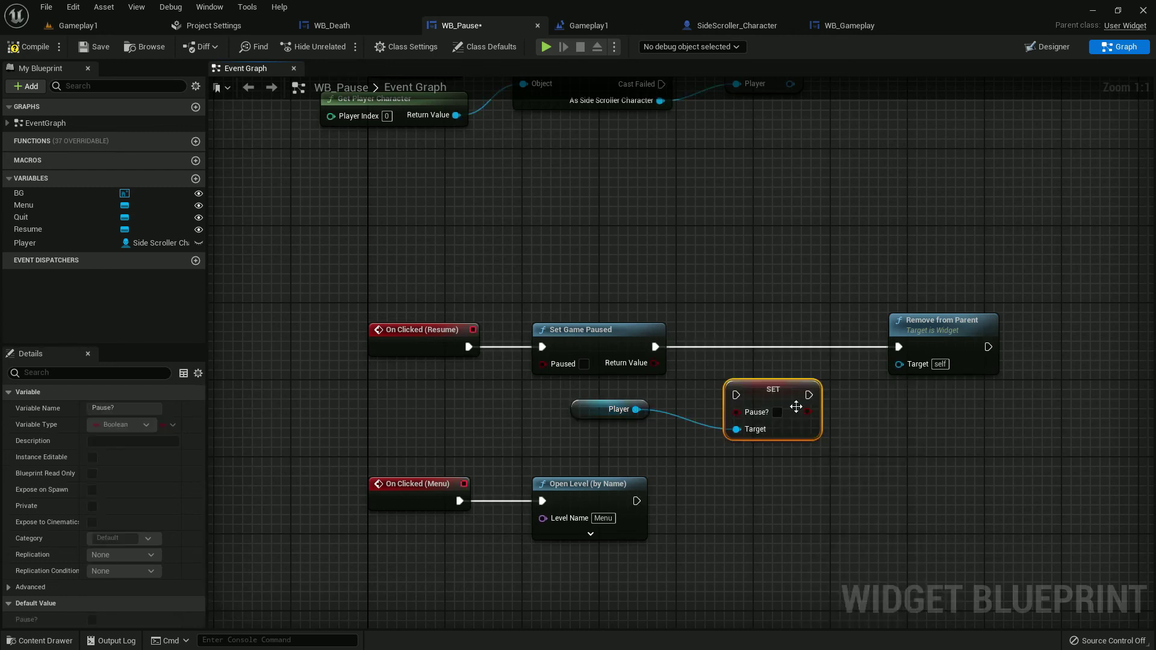
{"action": "left_click_drag", "start_coordinate": [797, 405], "coordinate": [770, 353]}
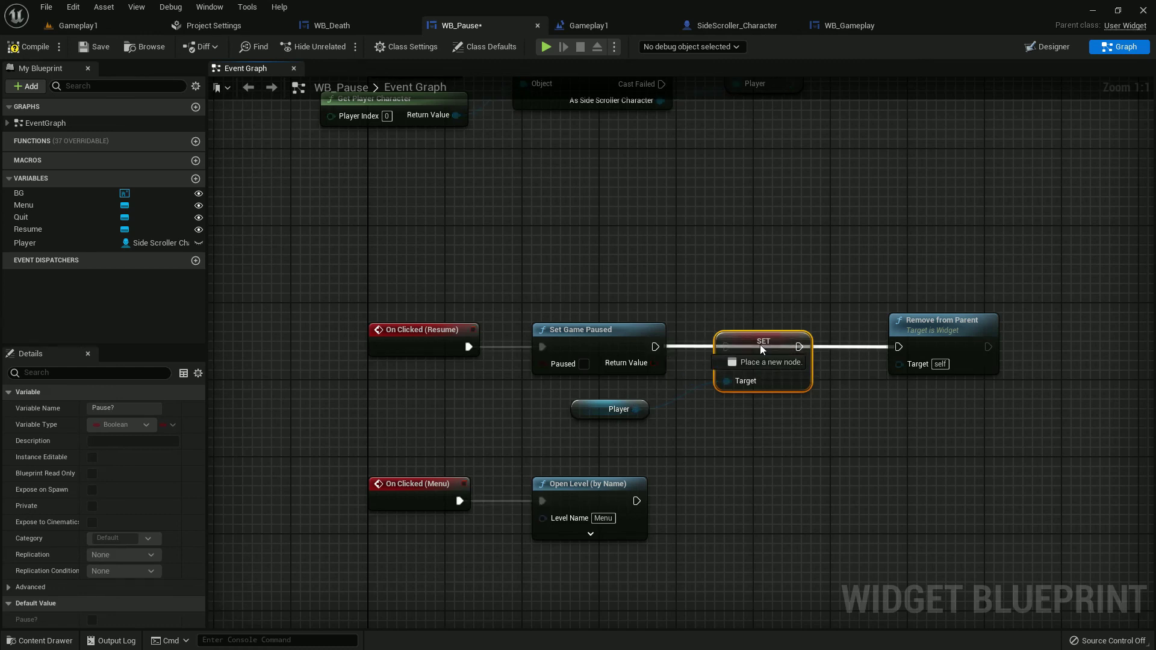
{"action": "left_click_drag", "start_coordinate": [725, 347], "coordinate": [654, 347]}
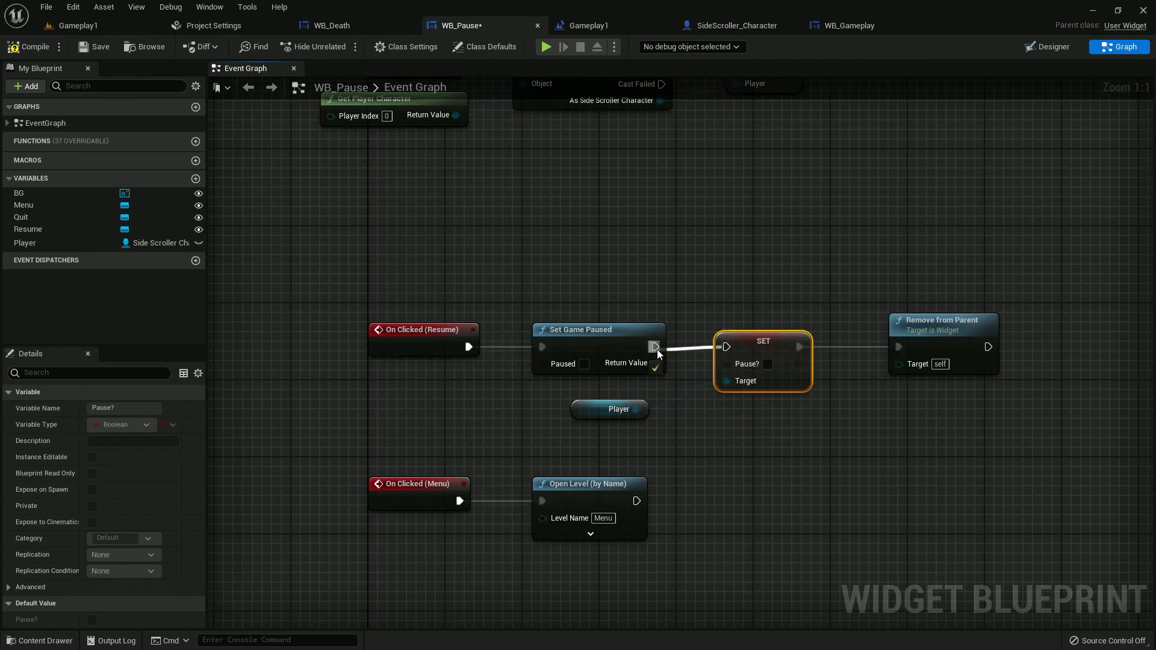
{"action": "left_click", "coordinate": [768, 364]}
{"action": "left_click_drag", "start_coordinate": [576, 411], "coordinate": [595, 392]}
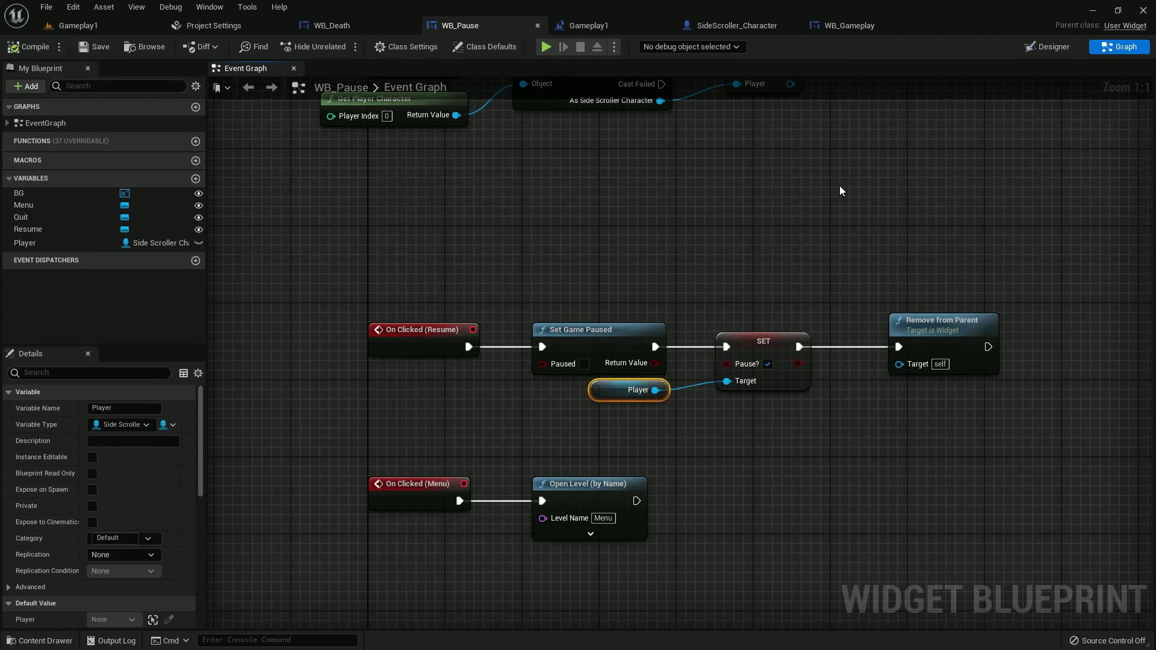
{"action": "right_click_drag", "start_coordinate": [839, 186], "coordinate": [720, 215]}
{"action": "left_click", "coordinate": [720, 214]}
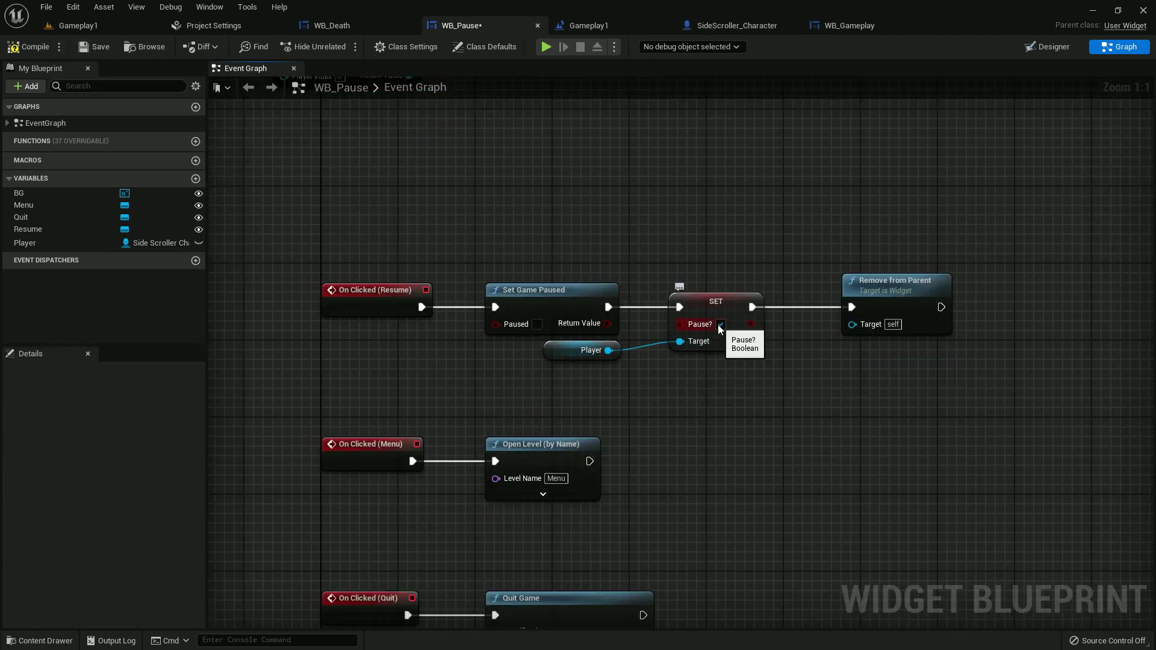